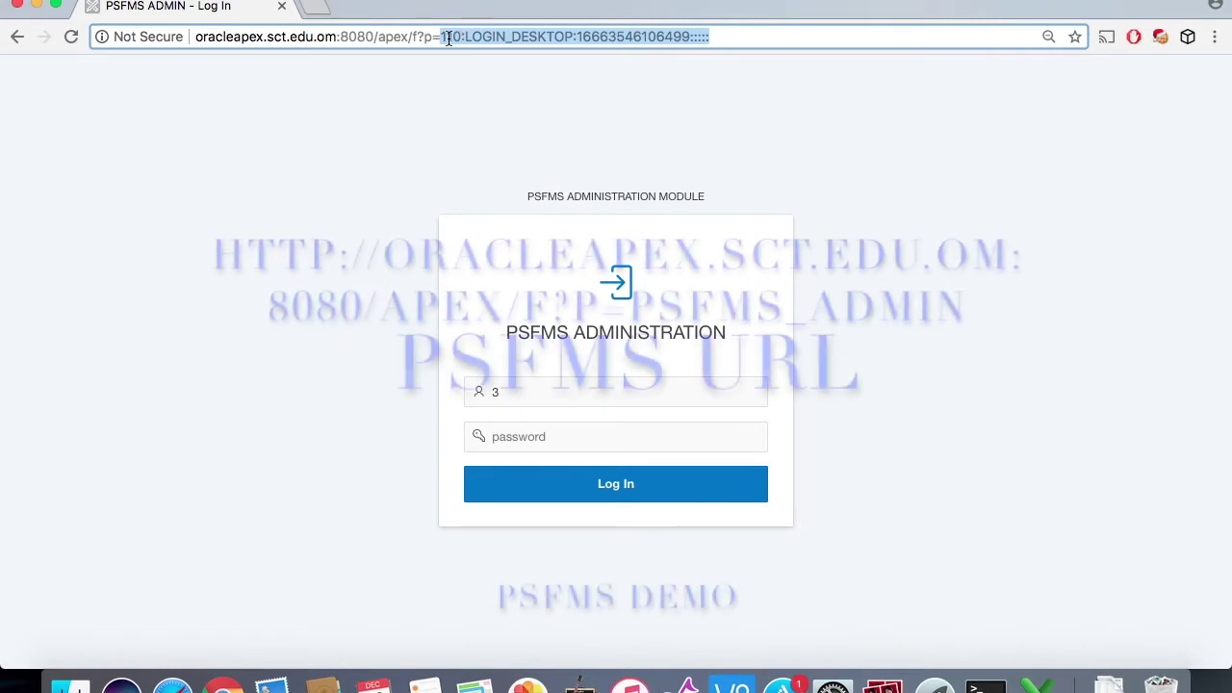
Step: Load the PSFMS_ADMIN login page and sign in as registrar with the account password
type("psf")
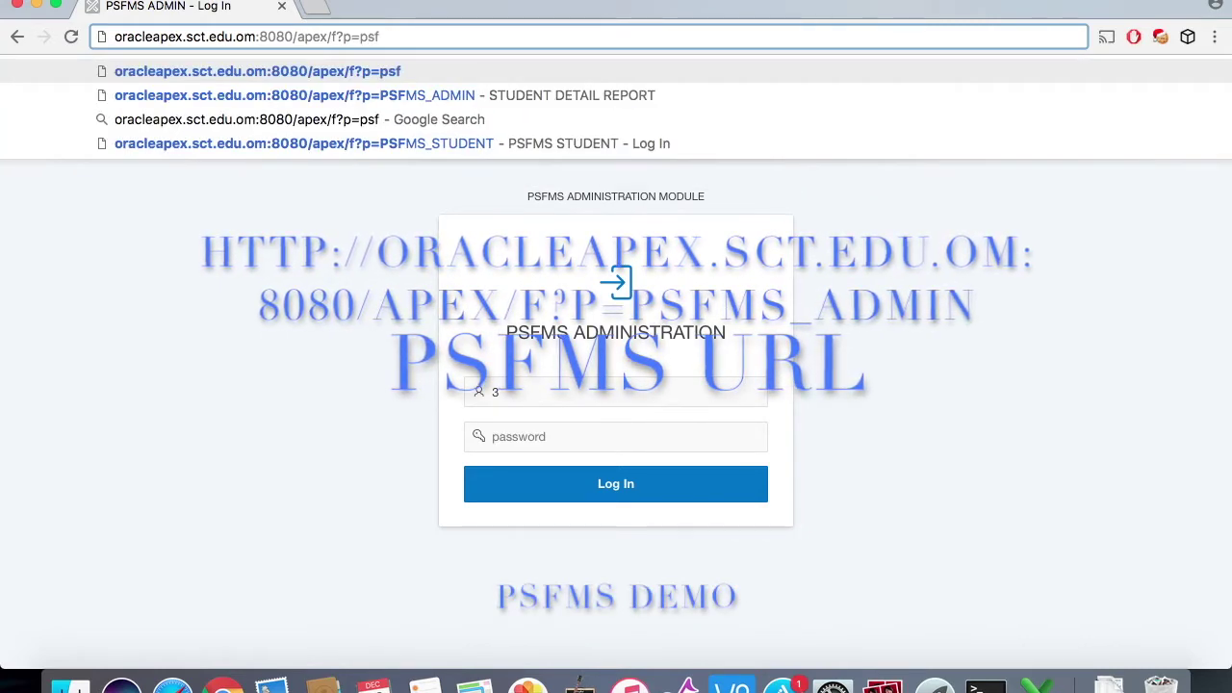
key("Down")
key("Return")
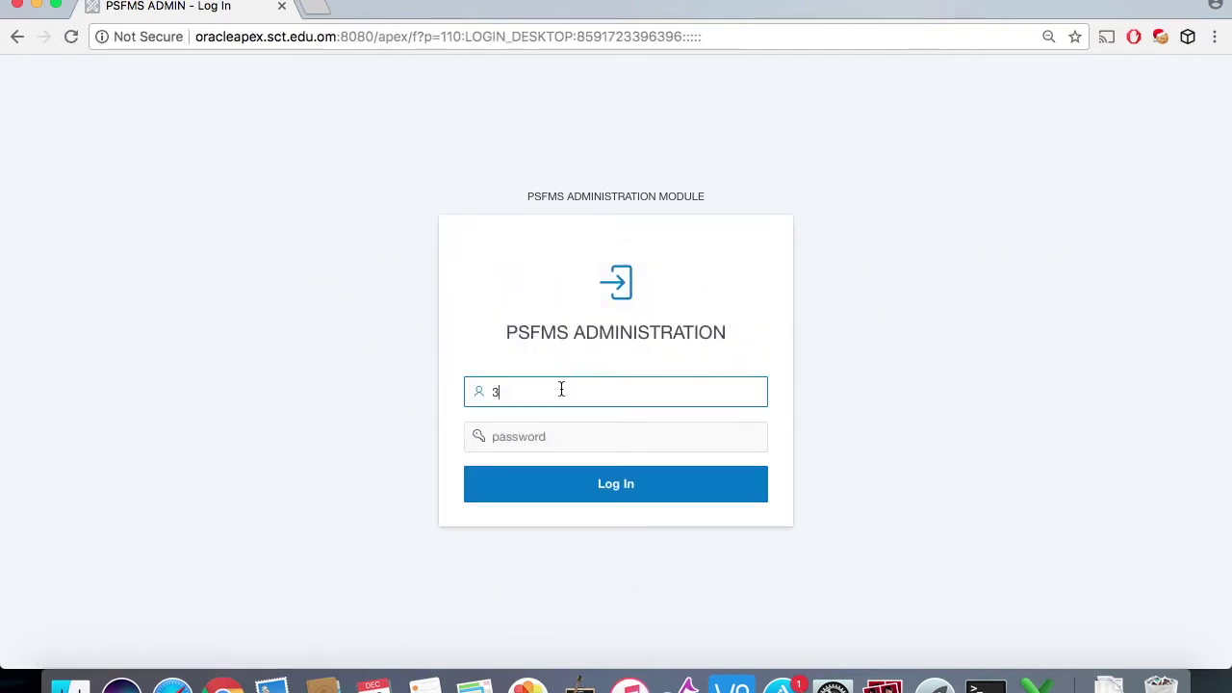
key("Tab")
type("123")
left_click(566, 499)
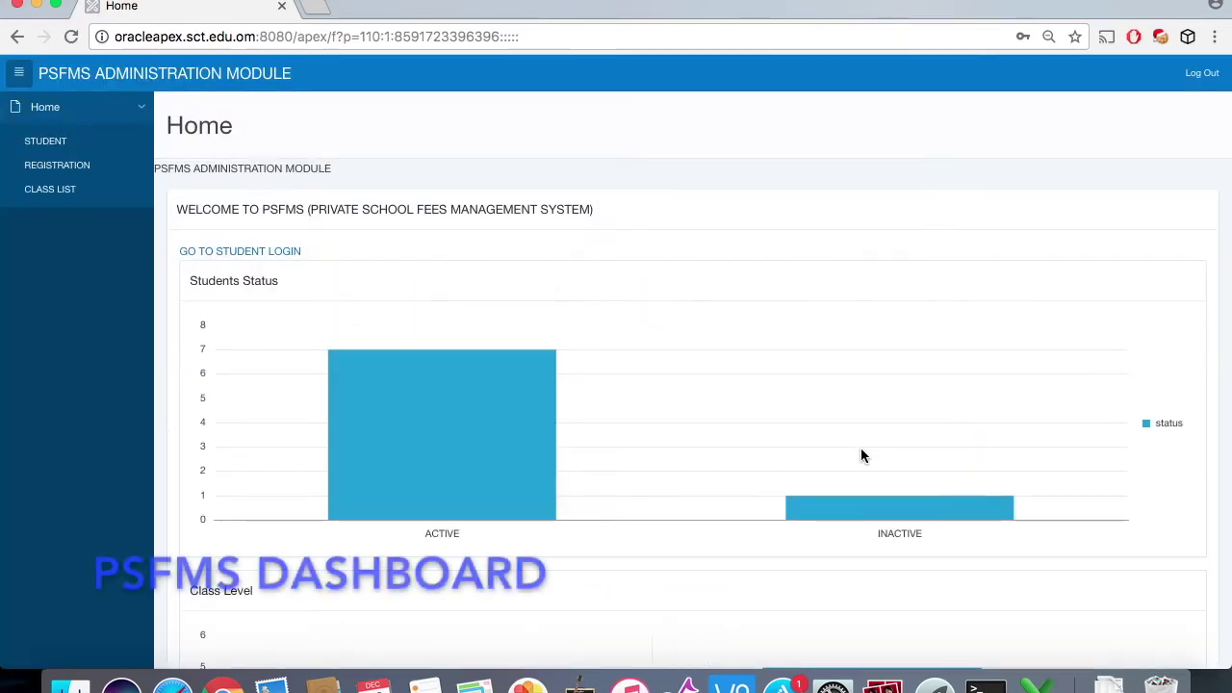
Step: Look over the Home dashboard charts and open the student records report
scroll(861, 450, "down", 5)
scroll(861, 454, "up", 5)
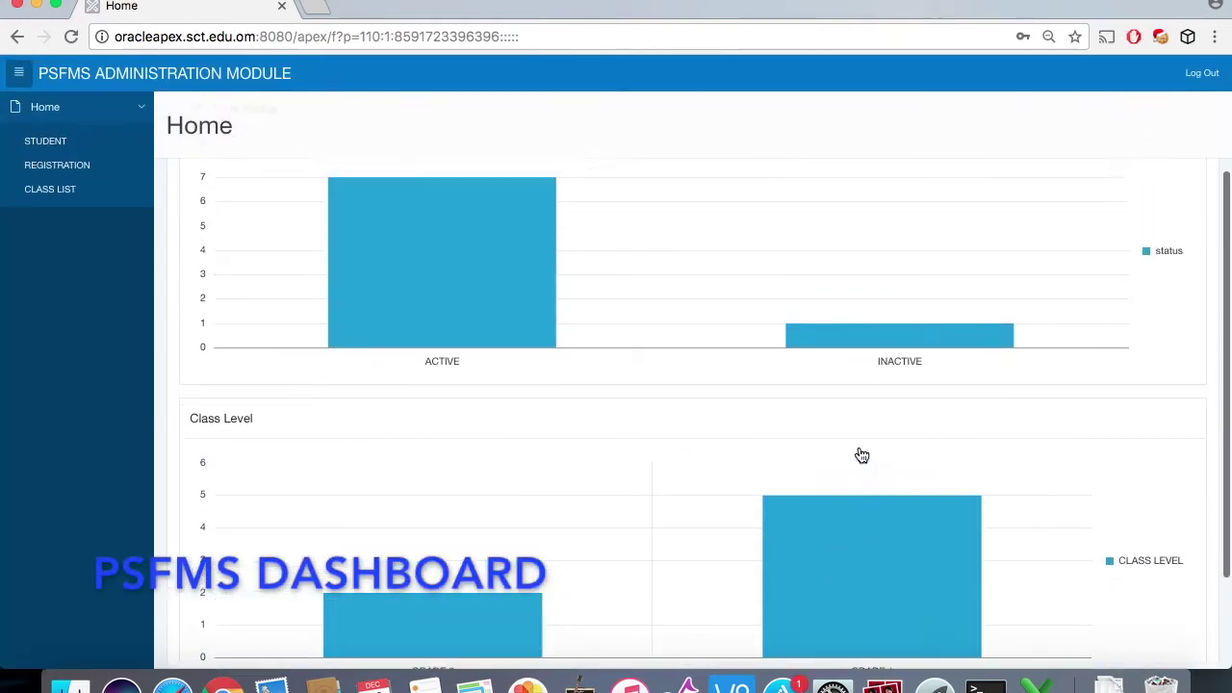
left_click(95, 150)
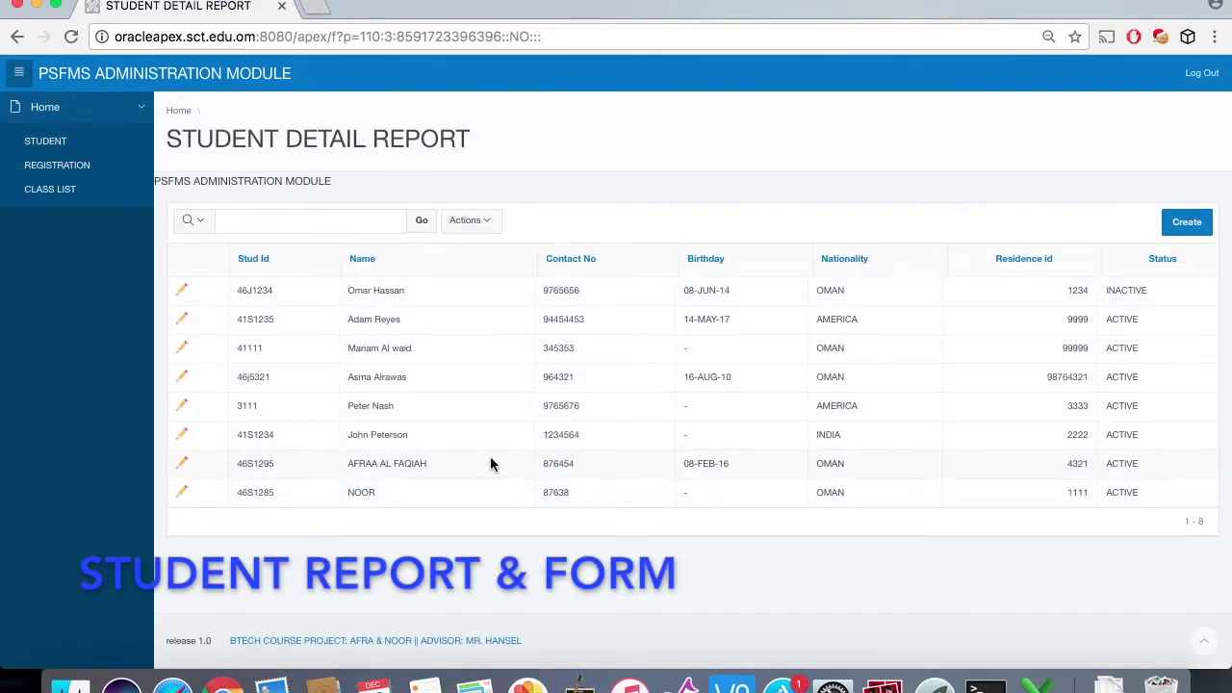
Step: Start a new student with the student ID, name and contact number, leaving birthday empty
left_click(1190, 225)
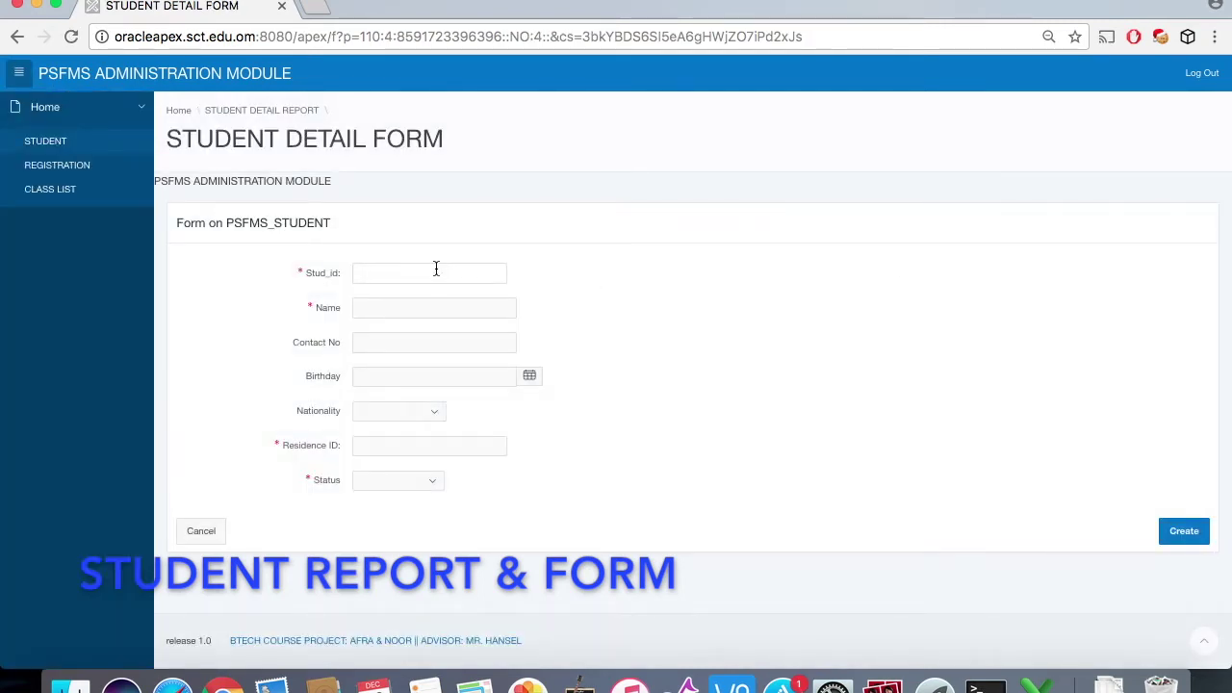
left_click(436, 269)
type("4")
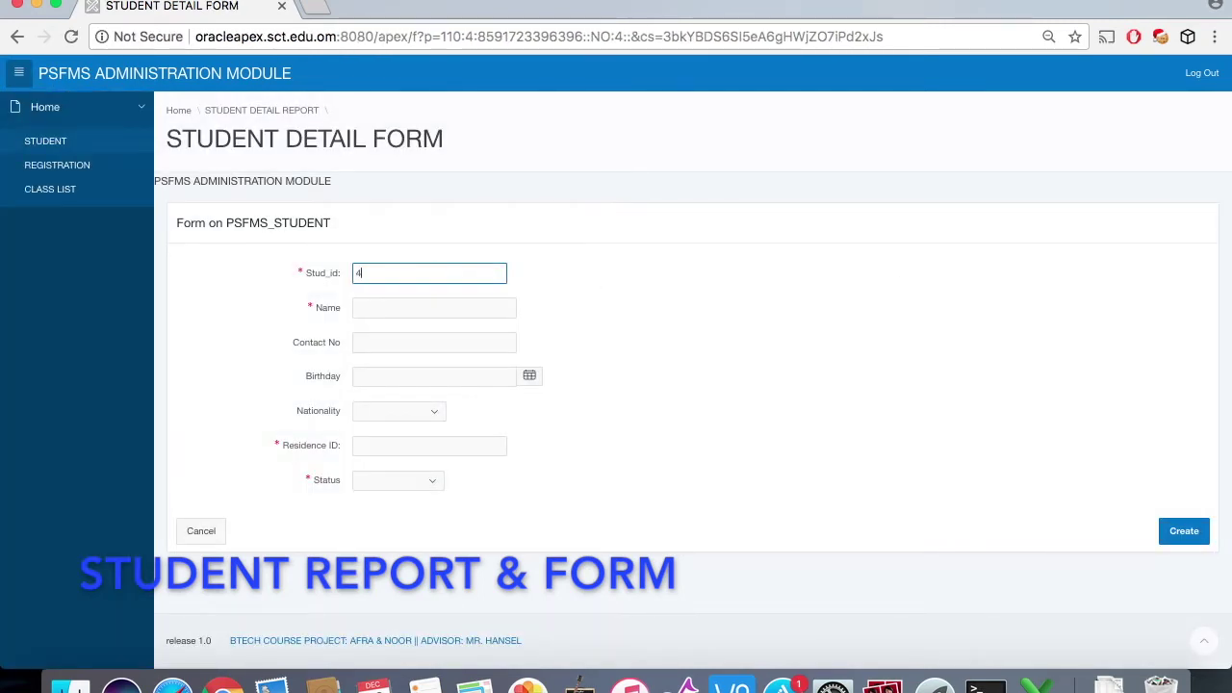
type("S44")
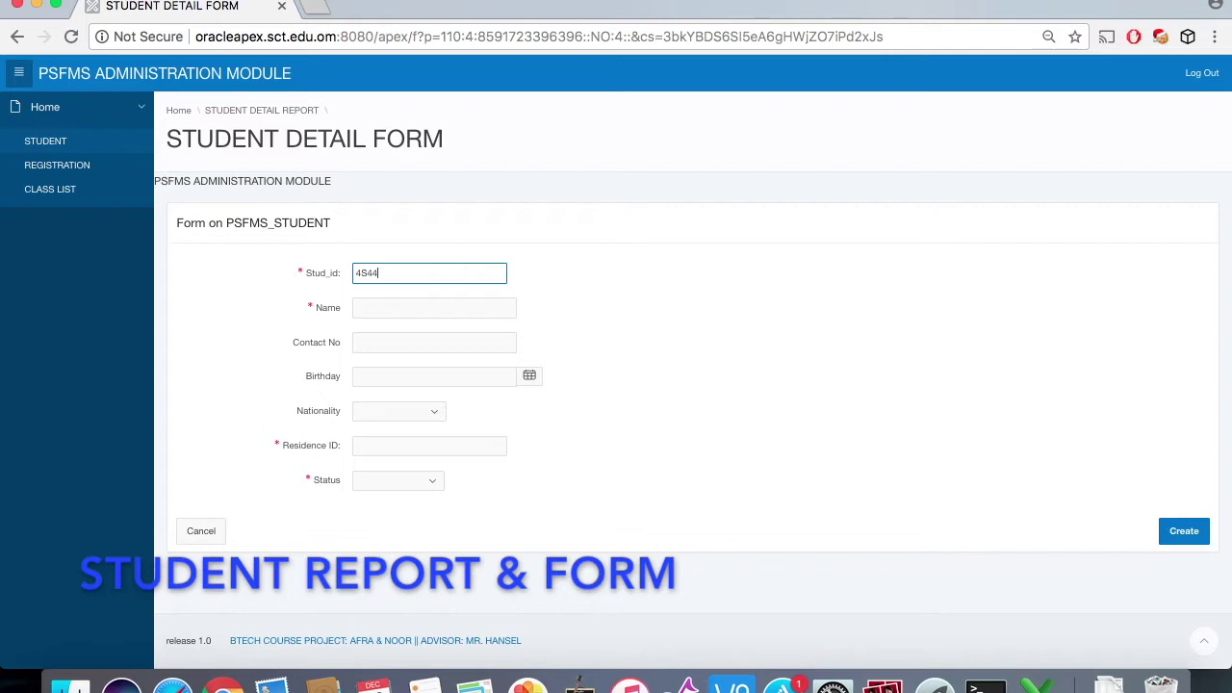
type("4")
left_click(427, 309)
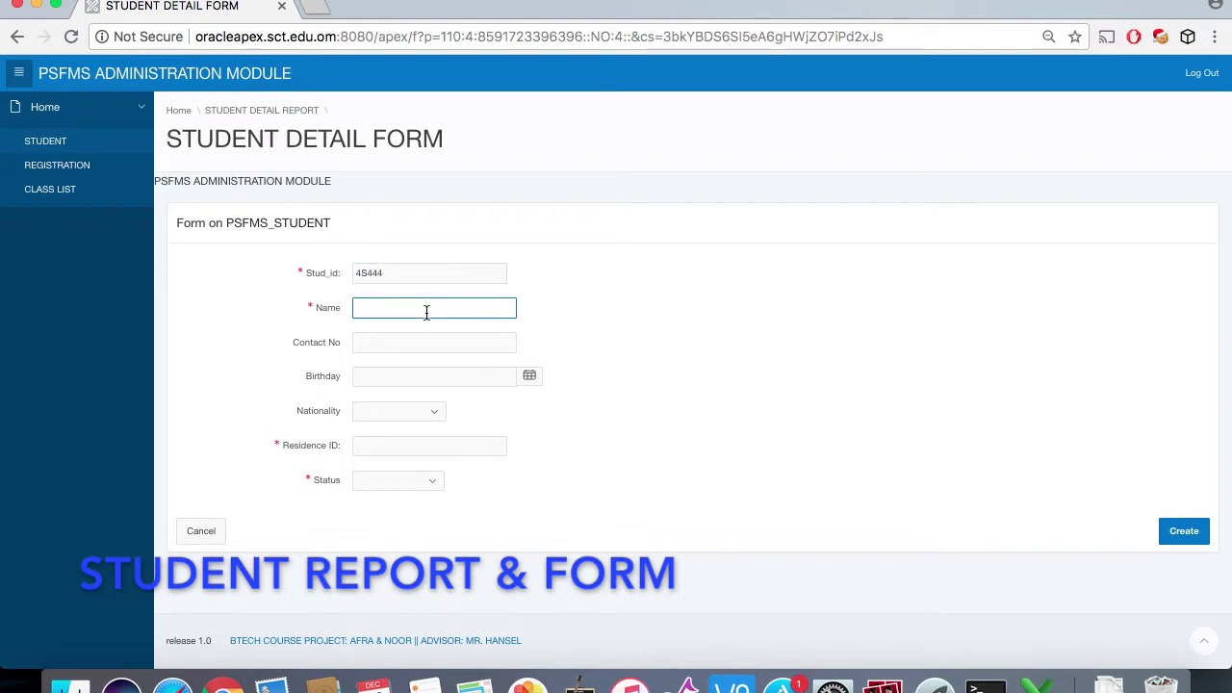
left_click(373, 344)
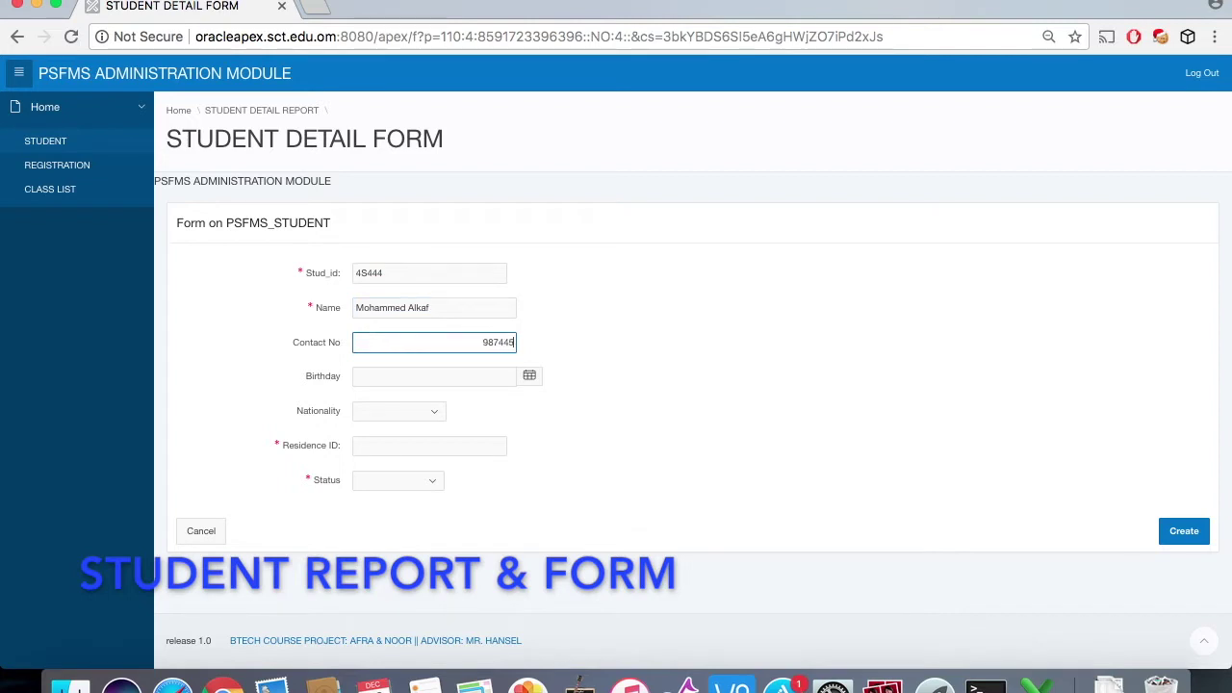
left_click(530, 387)
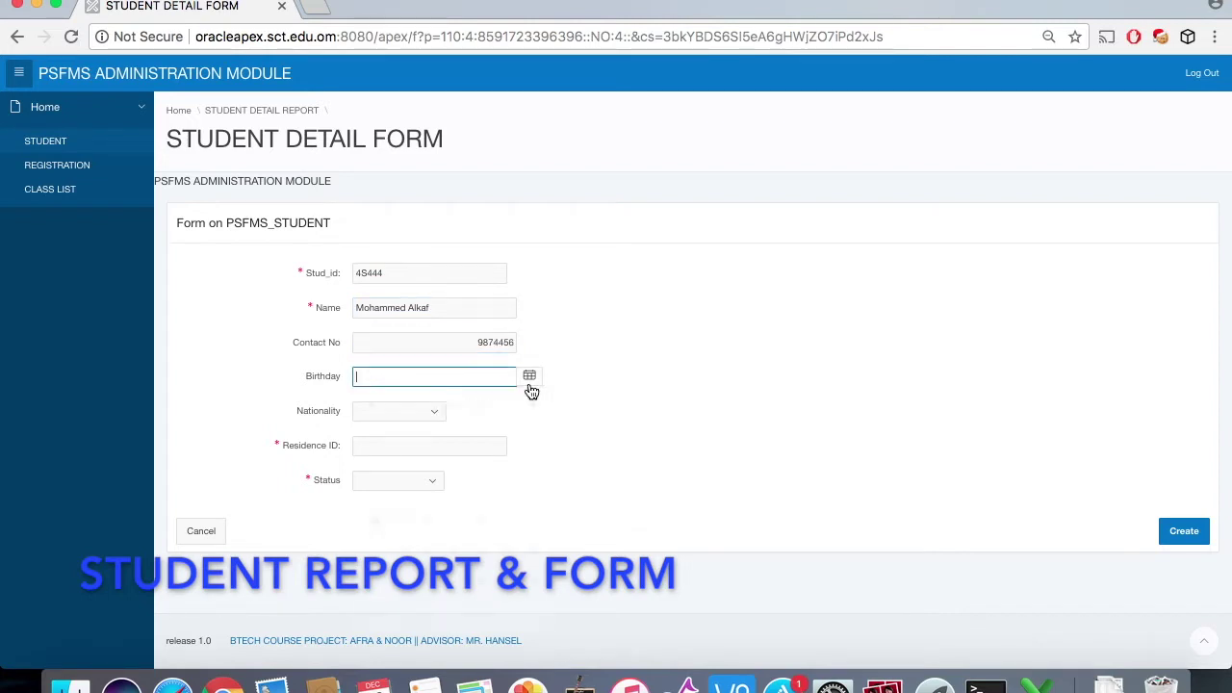
left_click(529, 386)
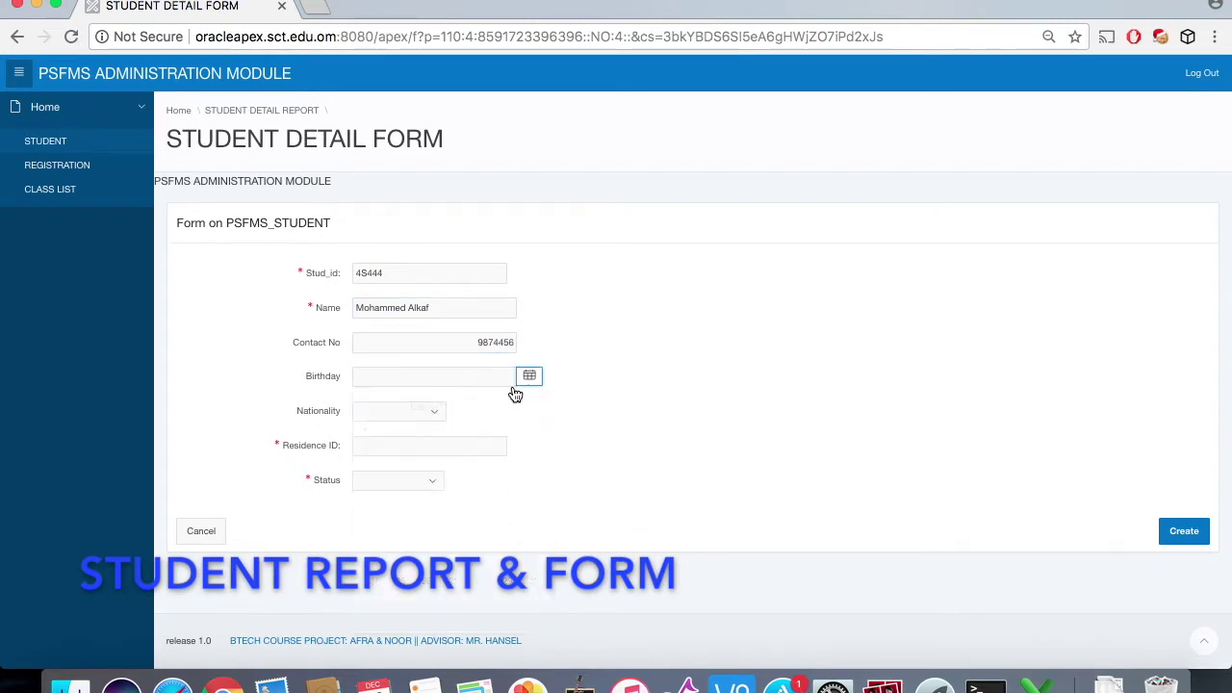
Step: Set nationality OMAN, residence ID and status ACTIVE, then create the student record
left_click(430, 415)
left_click(428, 421)
left_click(438, 443)
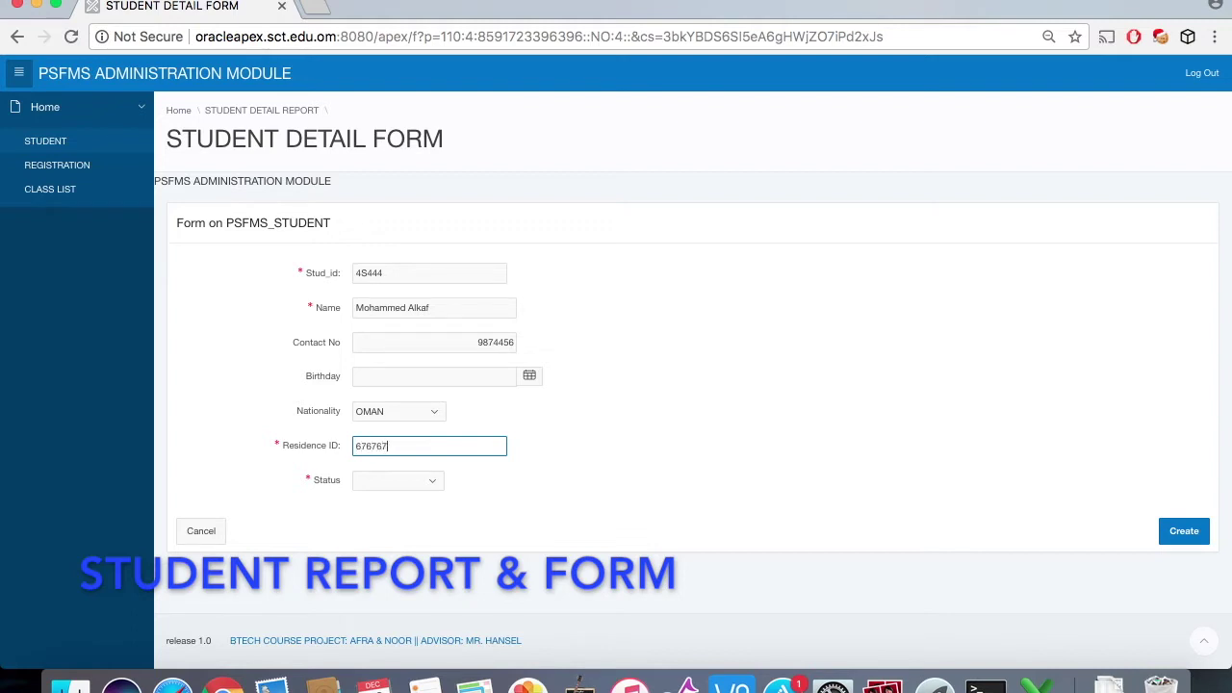
left_click(423, 479)
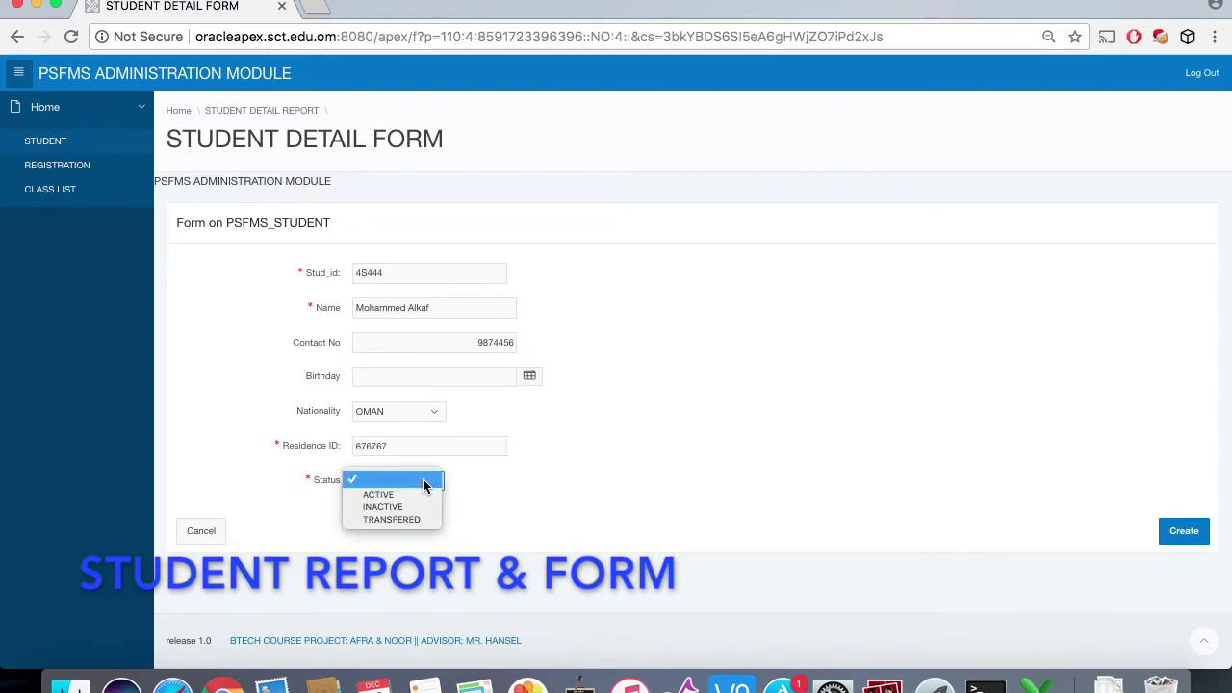
left_click(421, 490)
left_click(1177, 533)
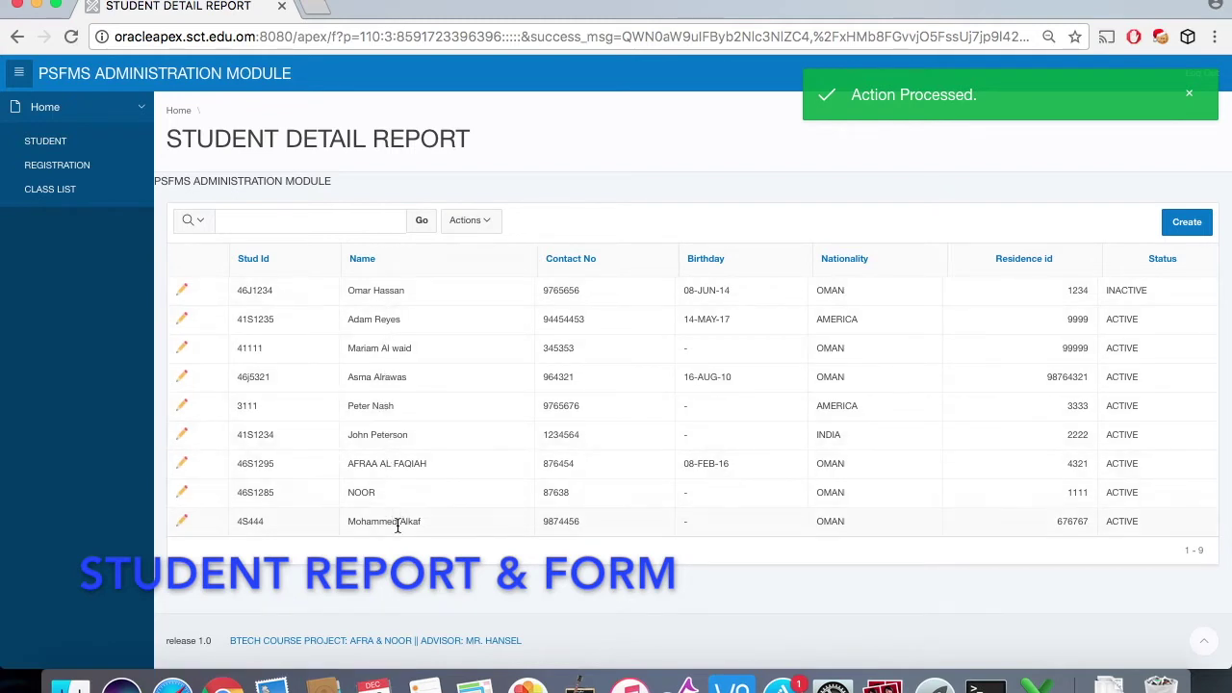
Step: Reopen the new student's row, leave it unchanged, and go to class registration
left_click(183, 522)
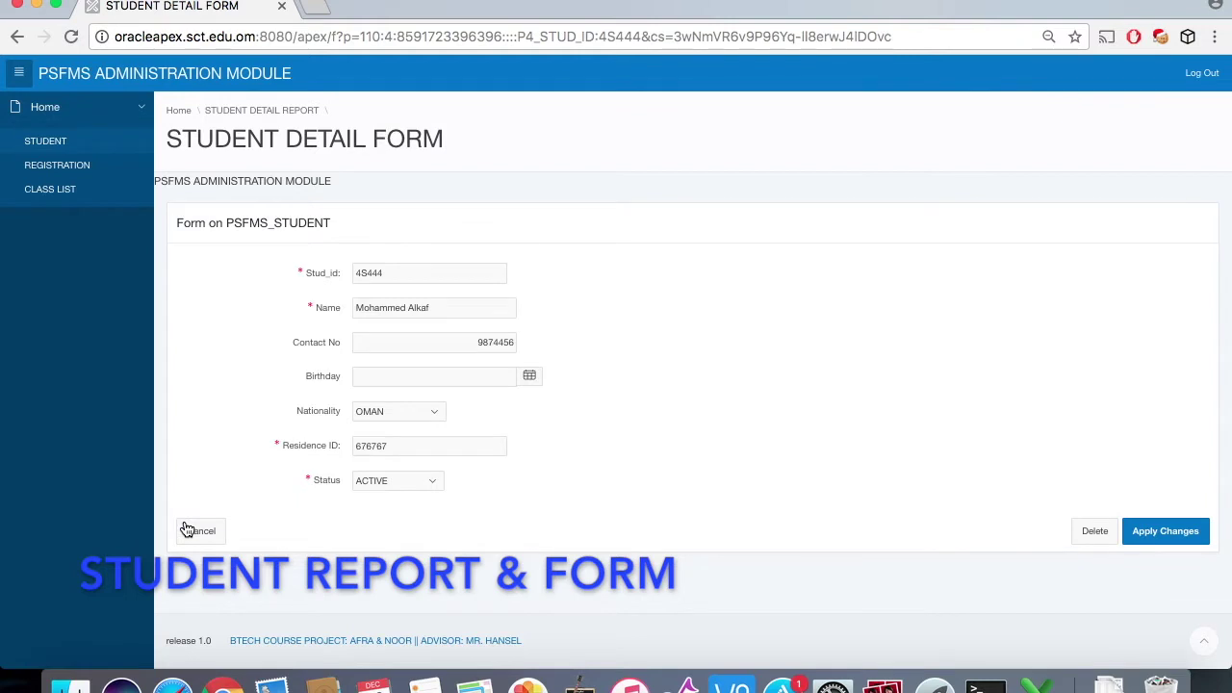
left_click(201, 531)
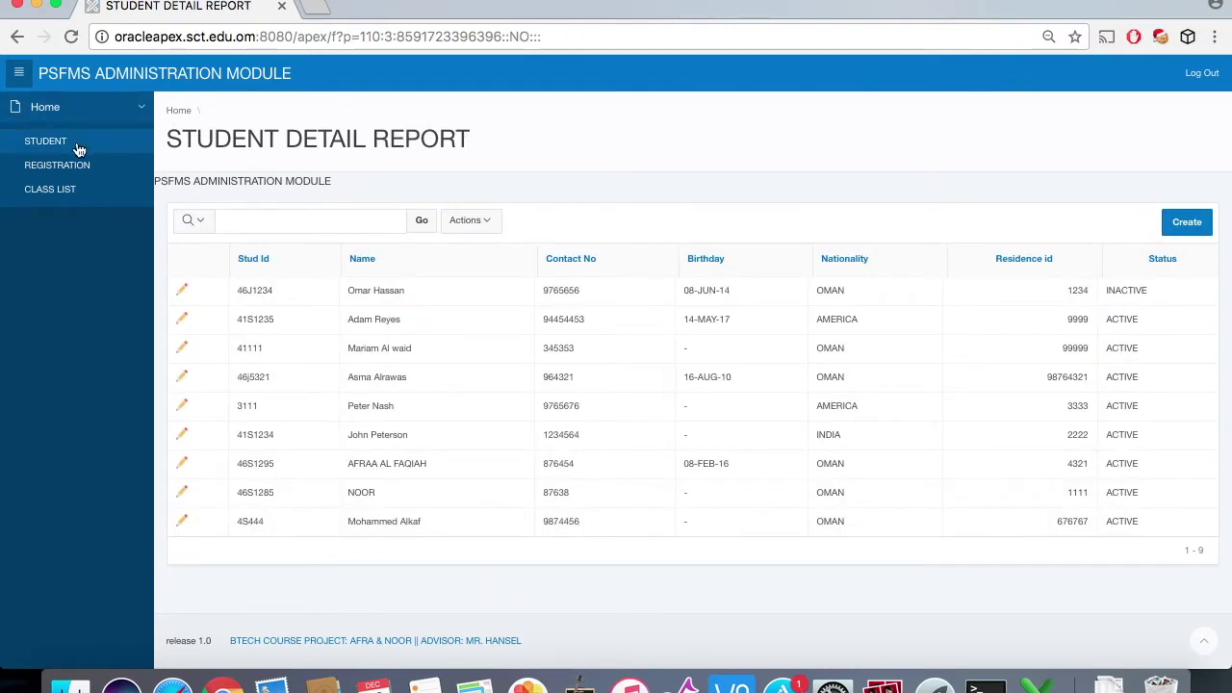
left_click(57, 166)
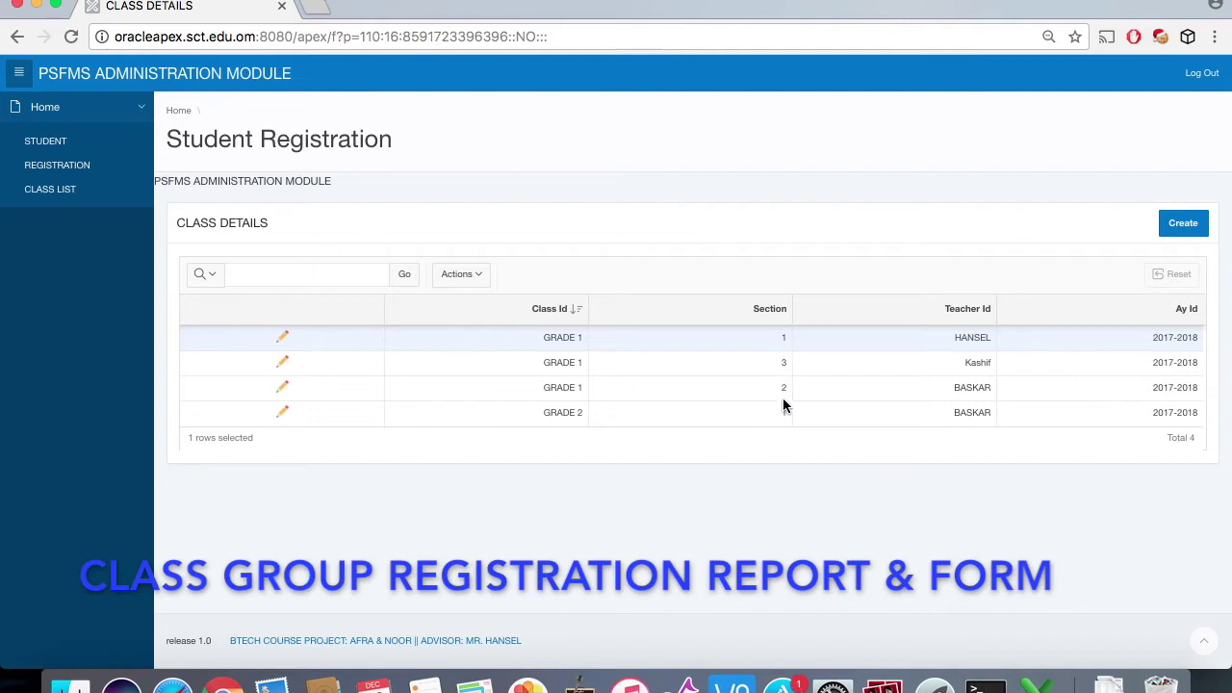
Step: Start a new class group with Class Id GRADE 1 and section 4
left_click(1183, 224)
left_click(414, 323)
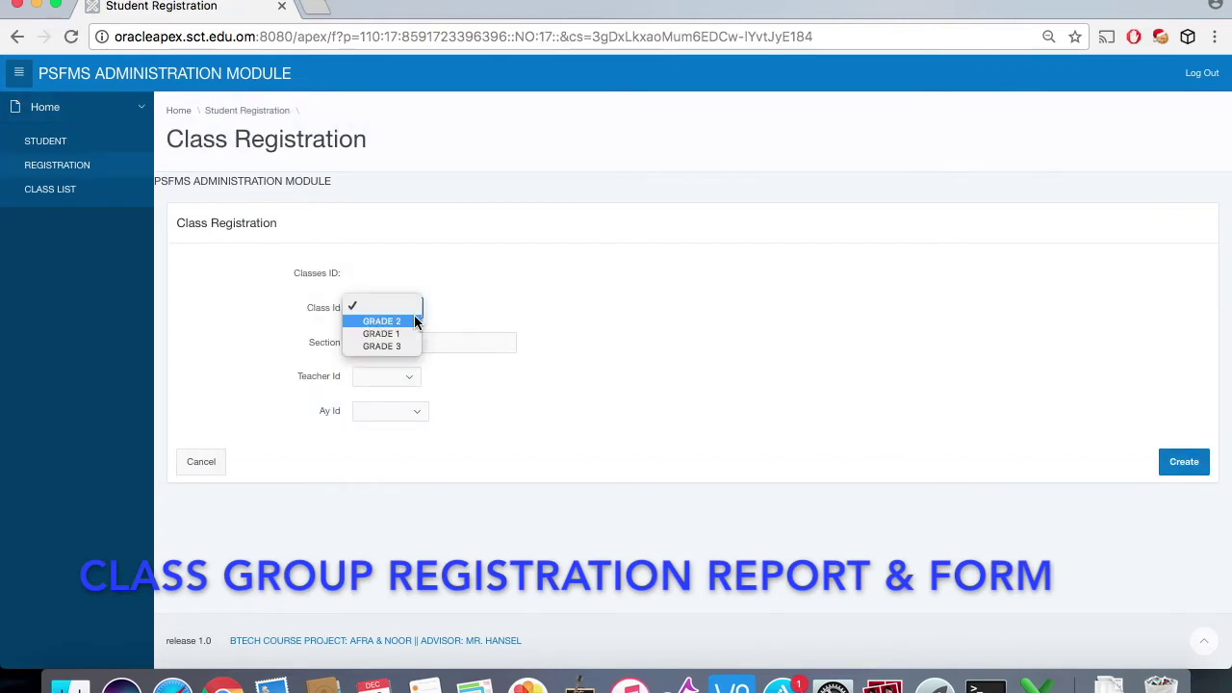
left_click(411, 329)
left_click(484, 344)
type("4")
Step: Assign the first listed teacher and academic year 2017-2018, create the group, then reopen it
left_click(410, 381)
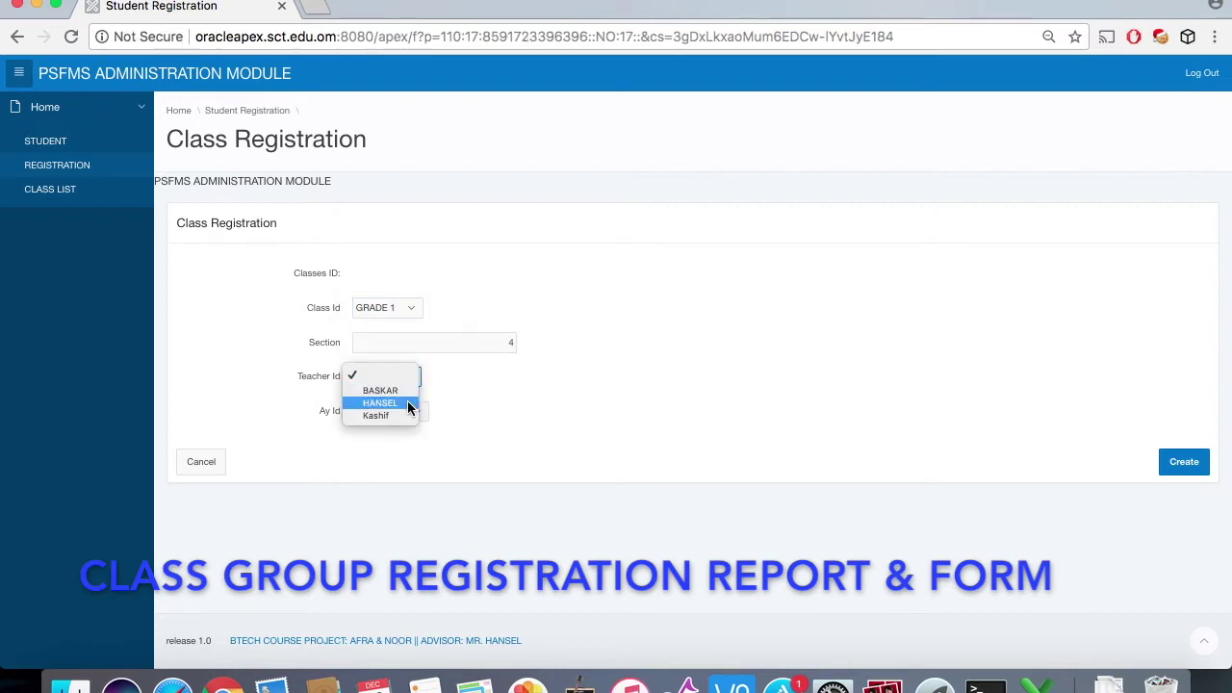
left_click(405, 395)
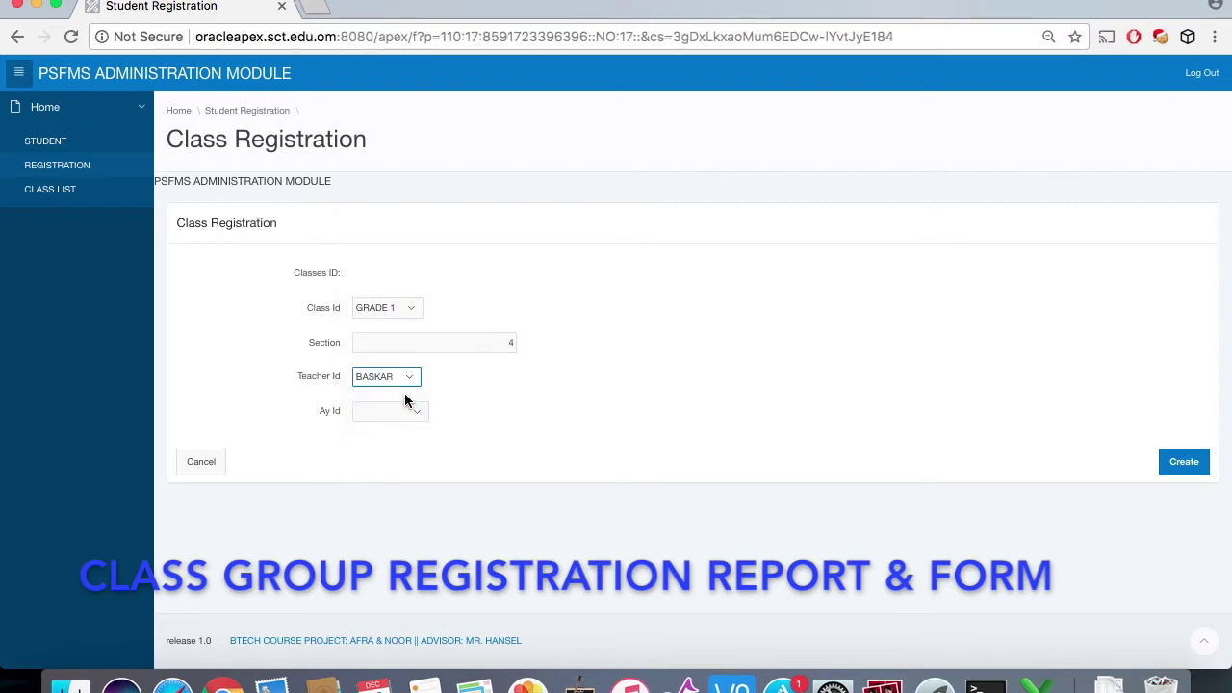
left_click(416, 412)
left_click(414, 429)
left_click(1192, 463)
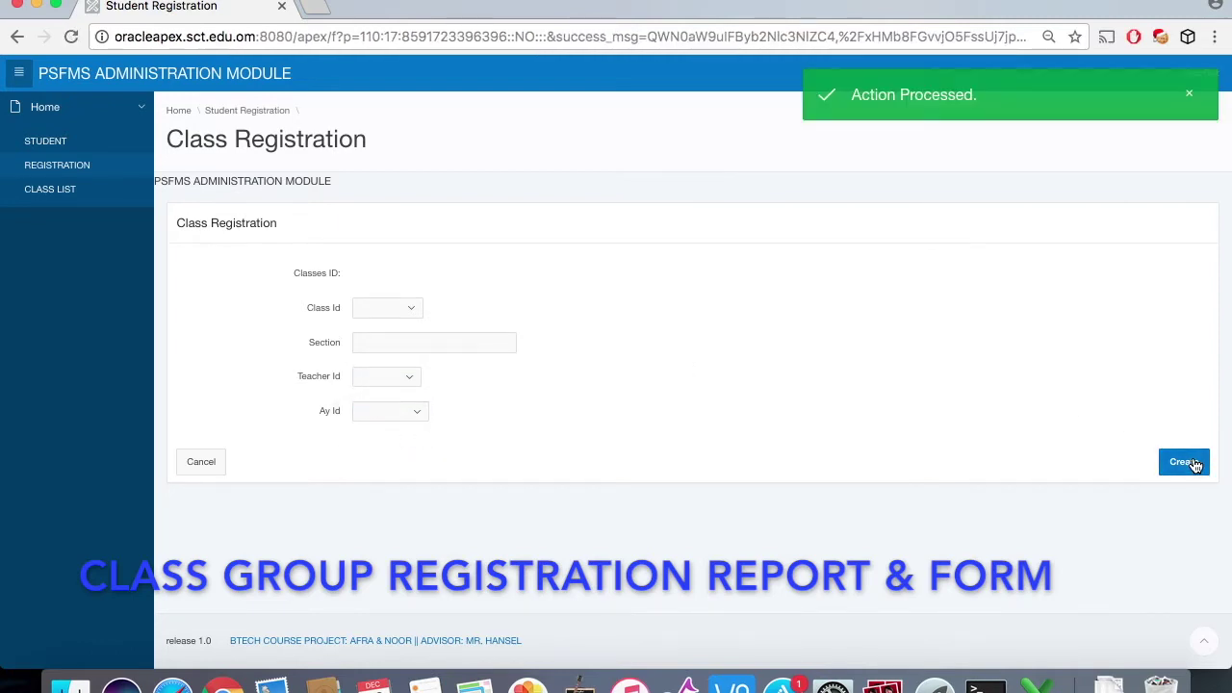
left_click(210, 462)
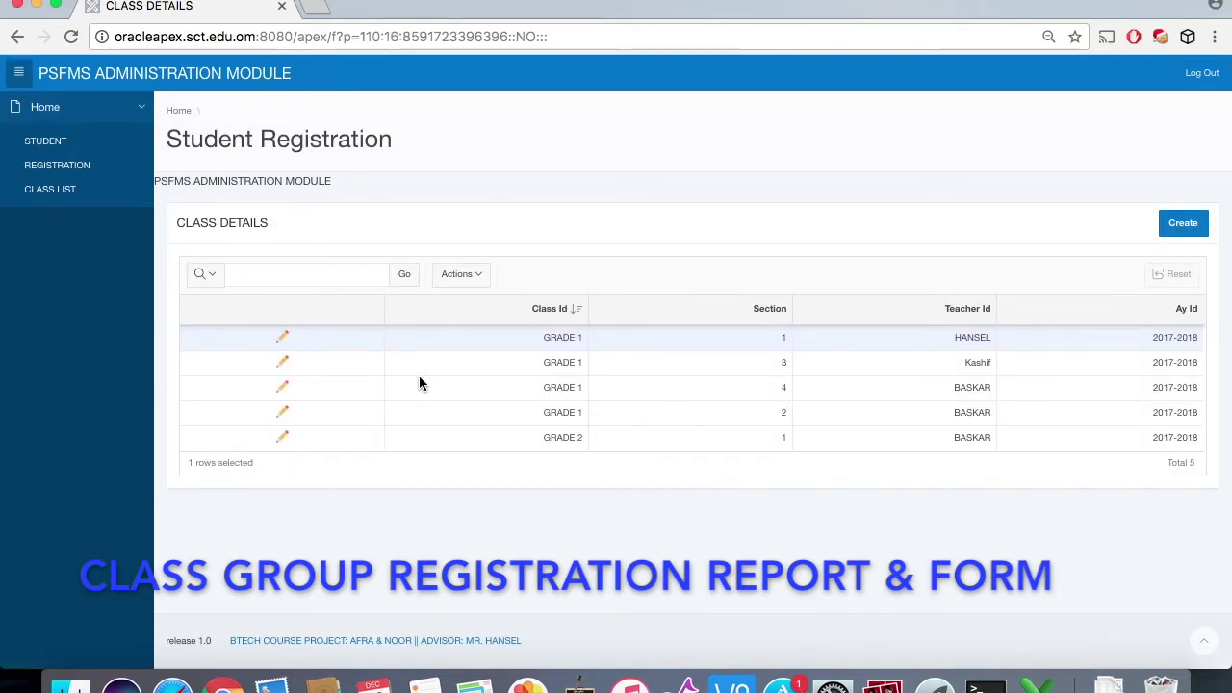
left_click(282, 388)
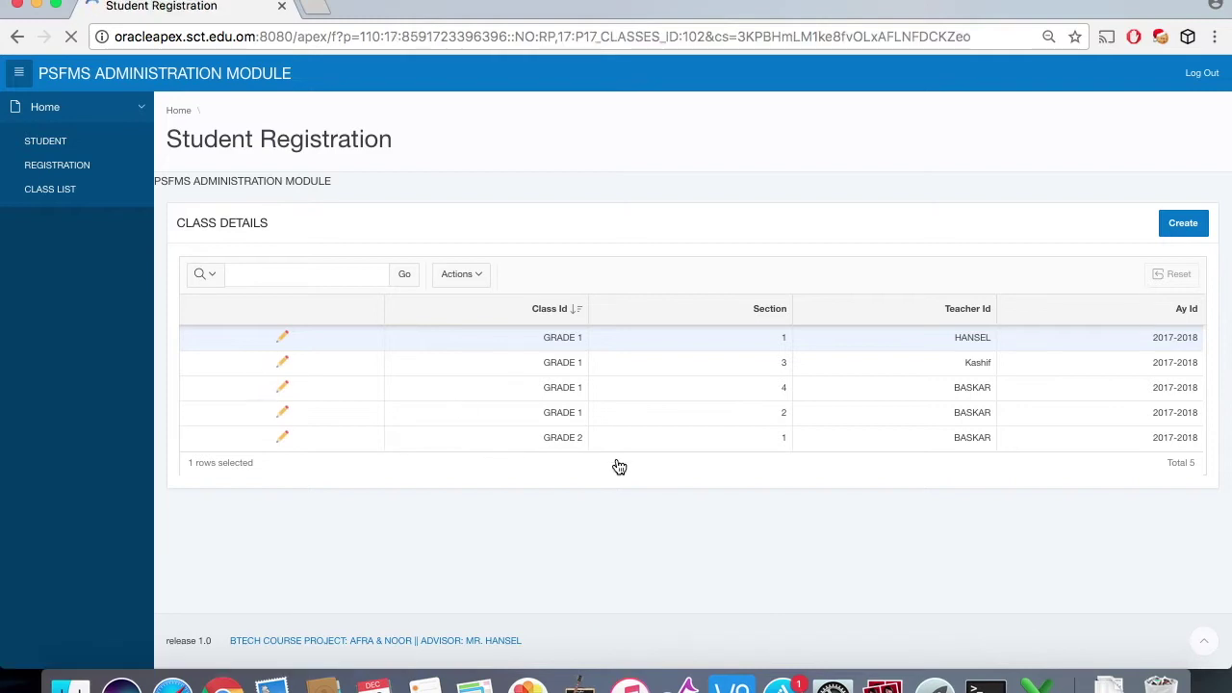
Step: Add the newly created student to the GRADE 1 section 4 registration grid, save, and cancel out
scroll(616, 457, "down", 2)
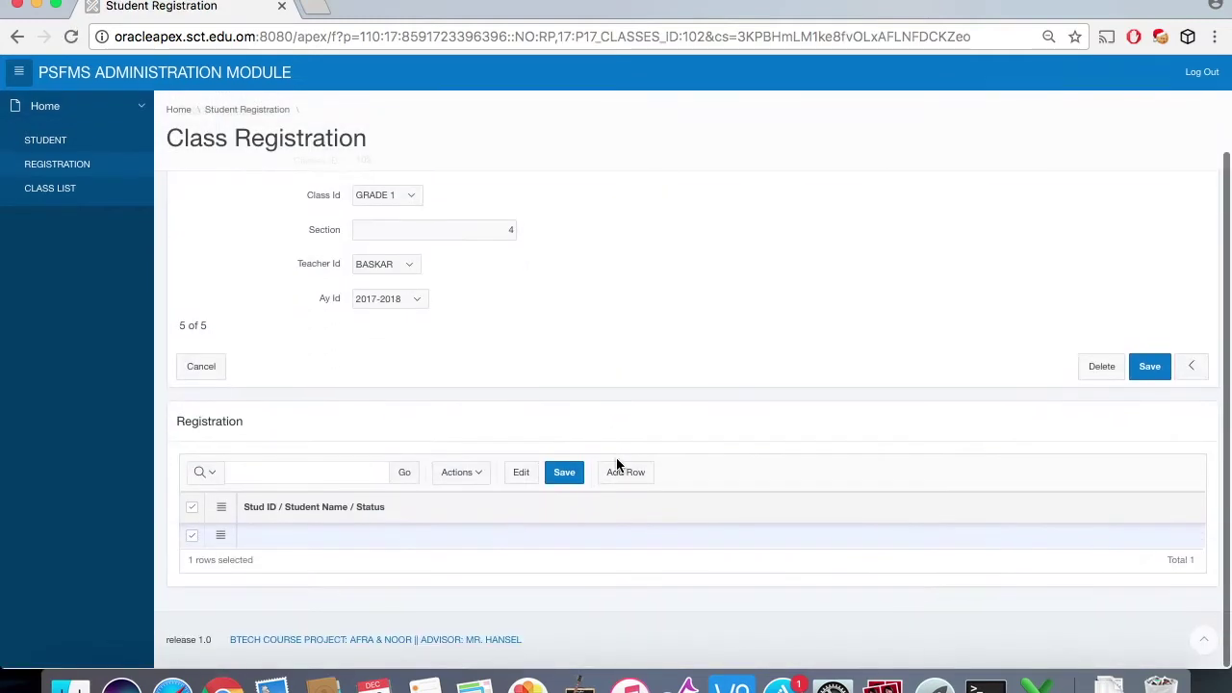
left_click(595, 530)
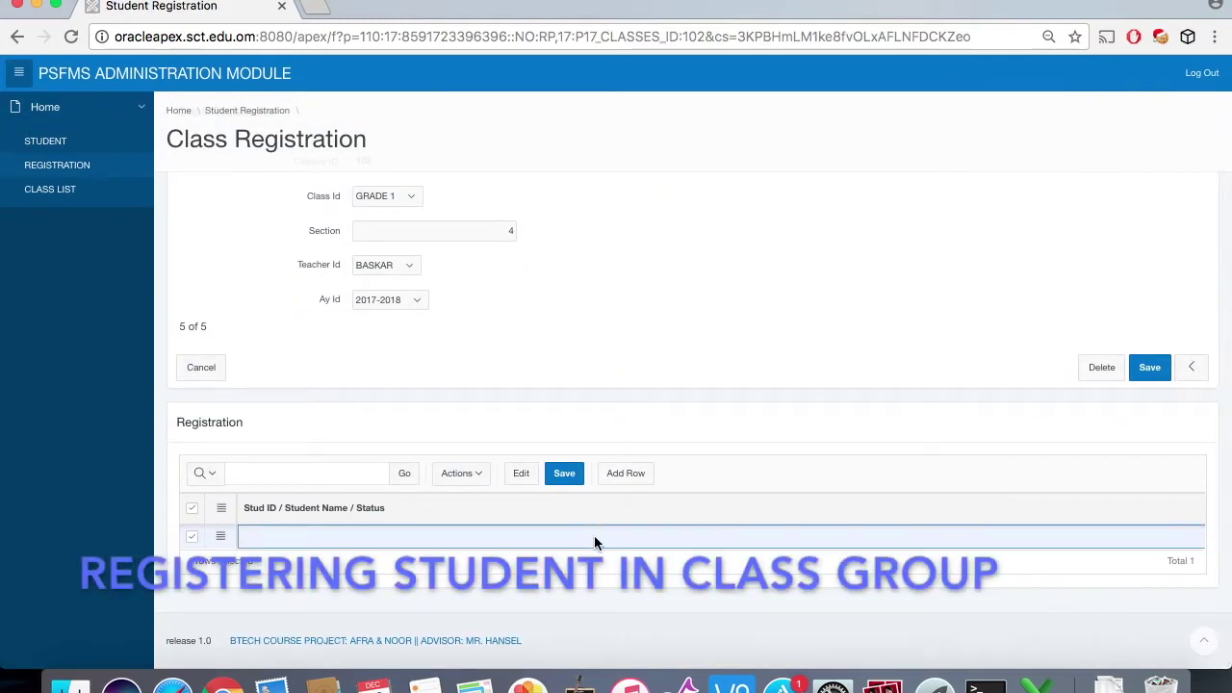
left_click(594, 536)
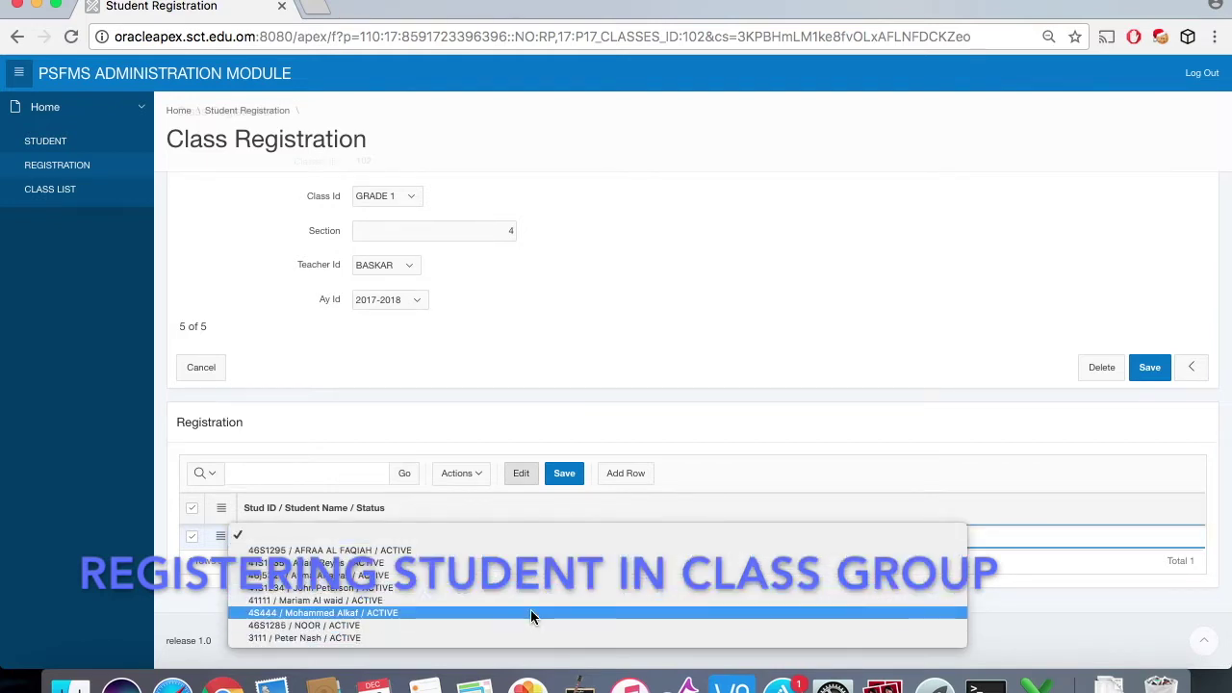
left_click(530, 612)
left_click(566, 477)
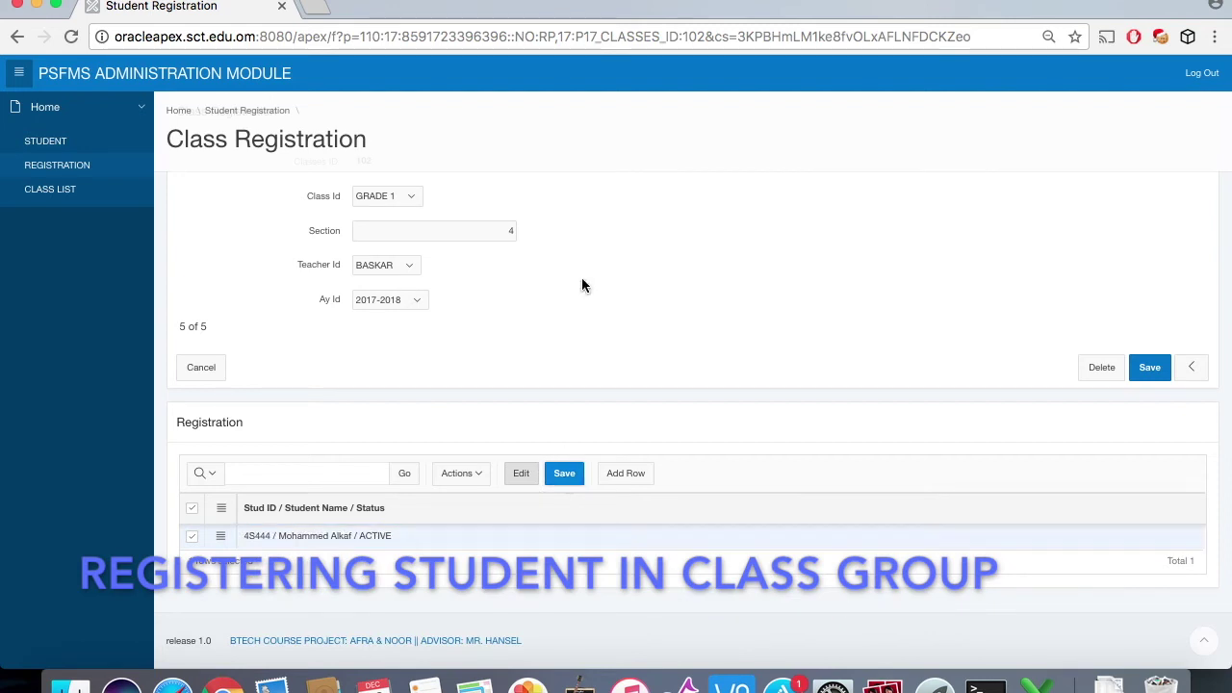
left_click(566, 477)
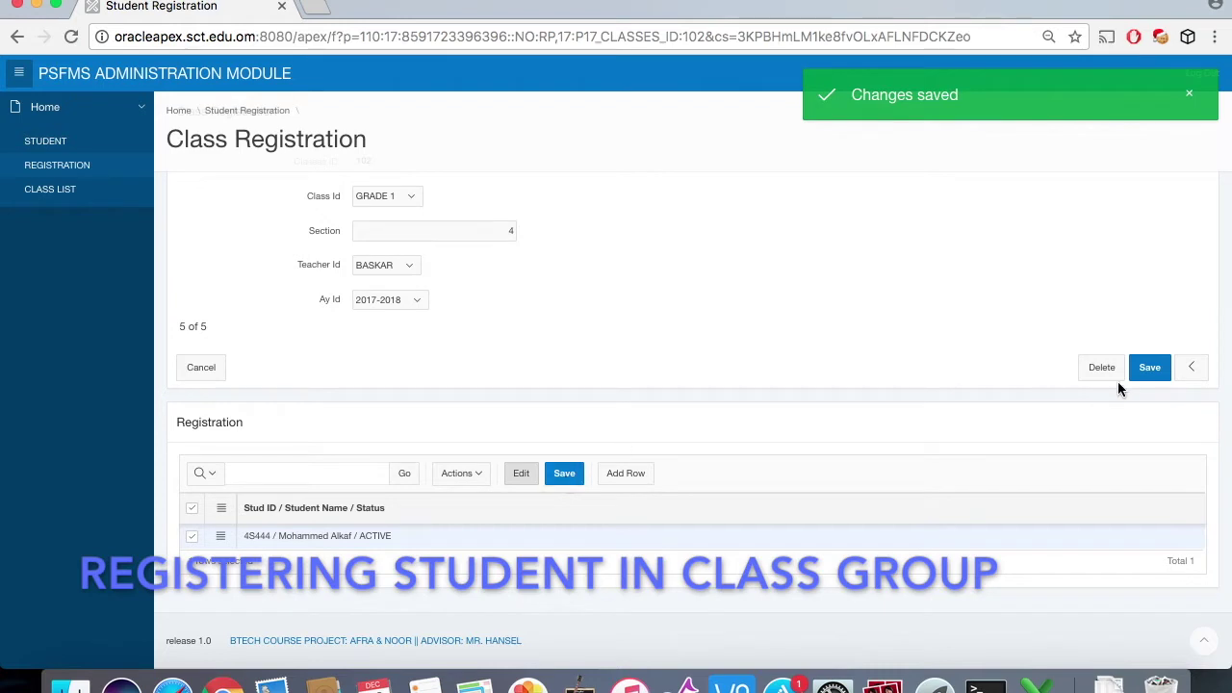
left_click(1144, 375)
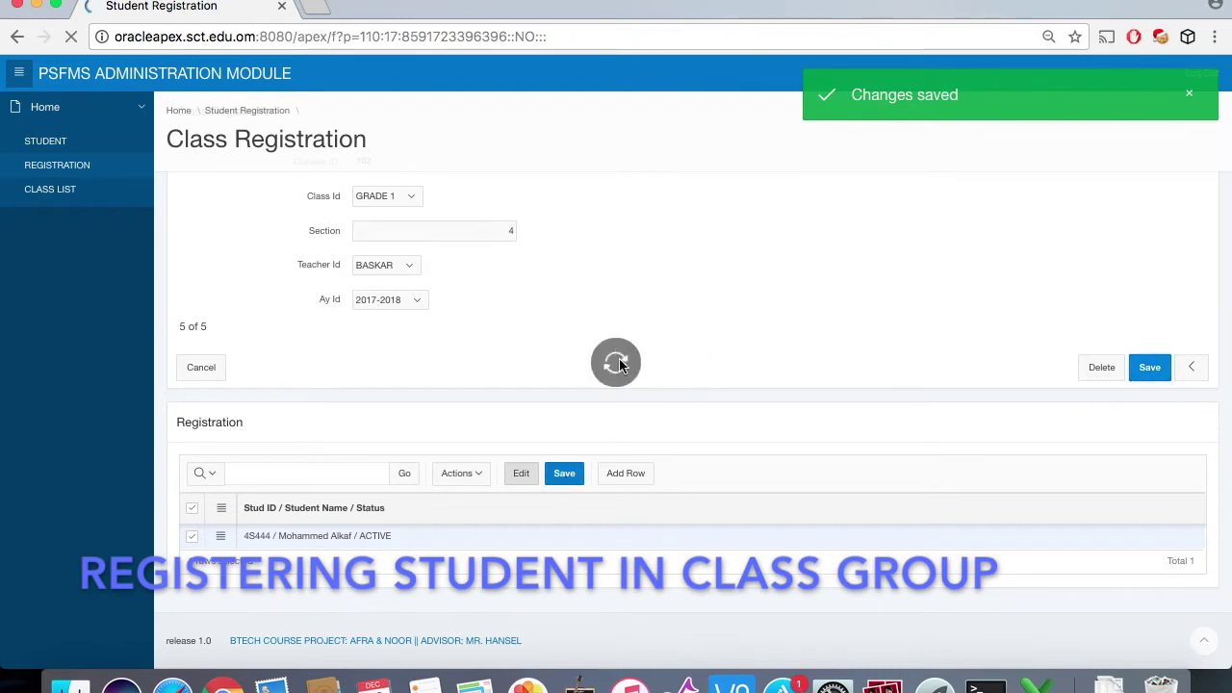
left_click(225, 478)
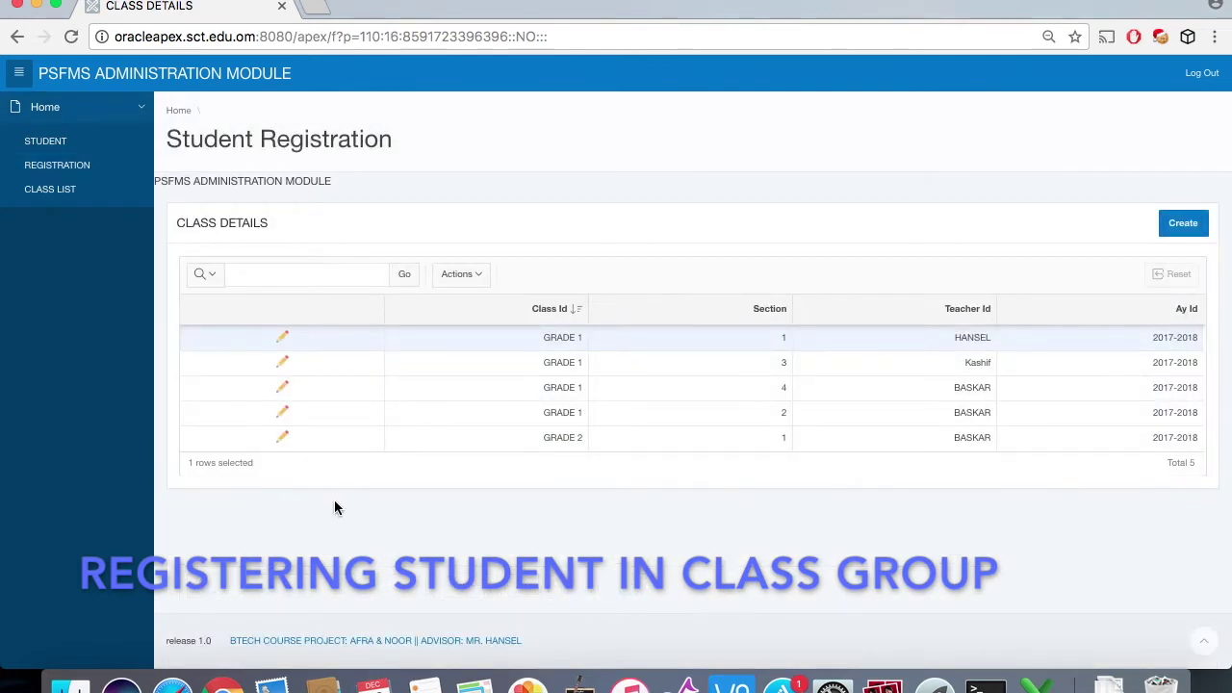
Step: Scroll the class list report, highlight the Grade 1 section 4 rows, then select the login-page URL
left_click(66, 204)
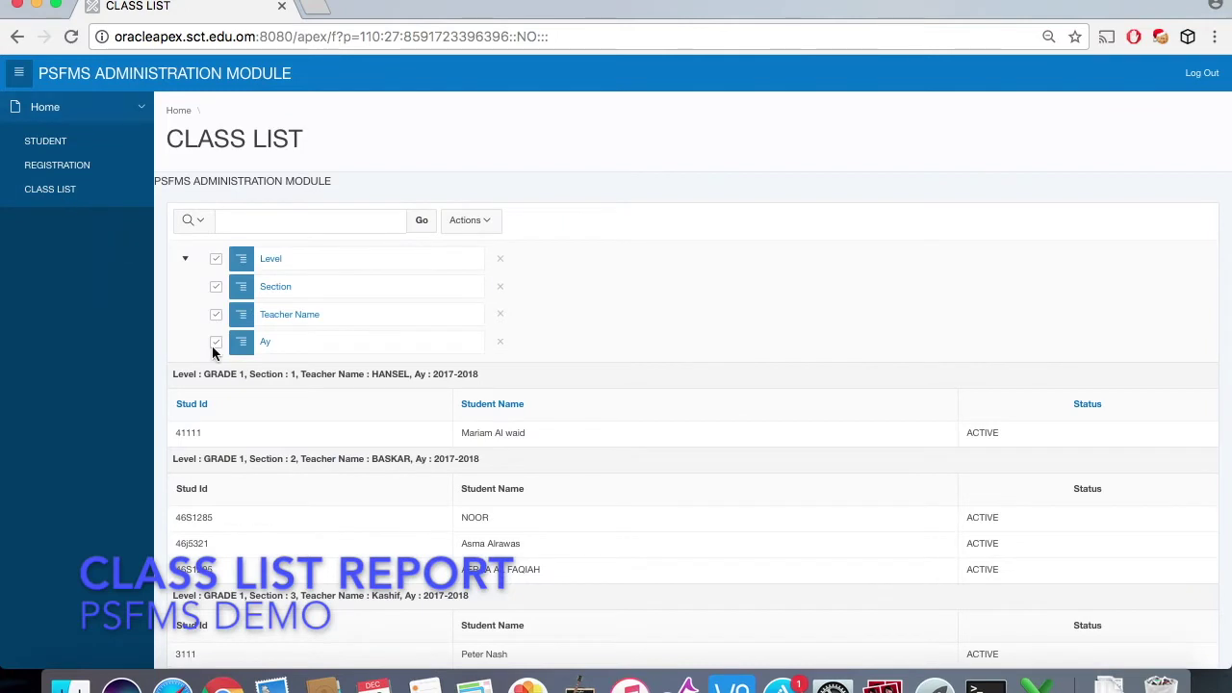
scroll(252, 416, "down", 3)
scroll(253, 421, "down", 3)
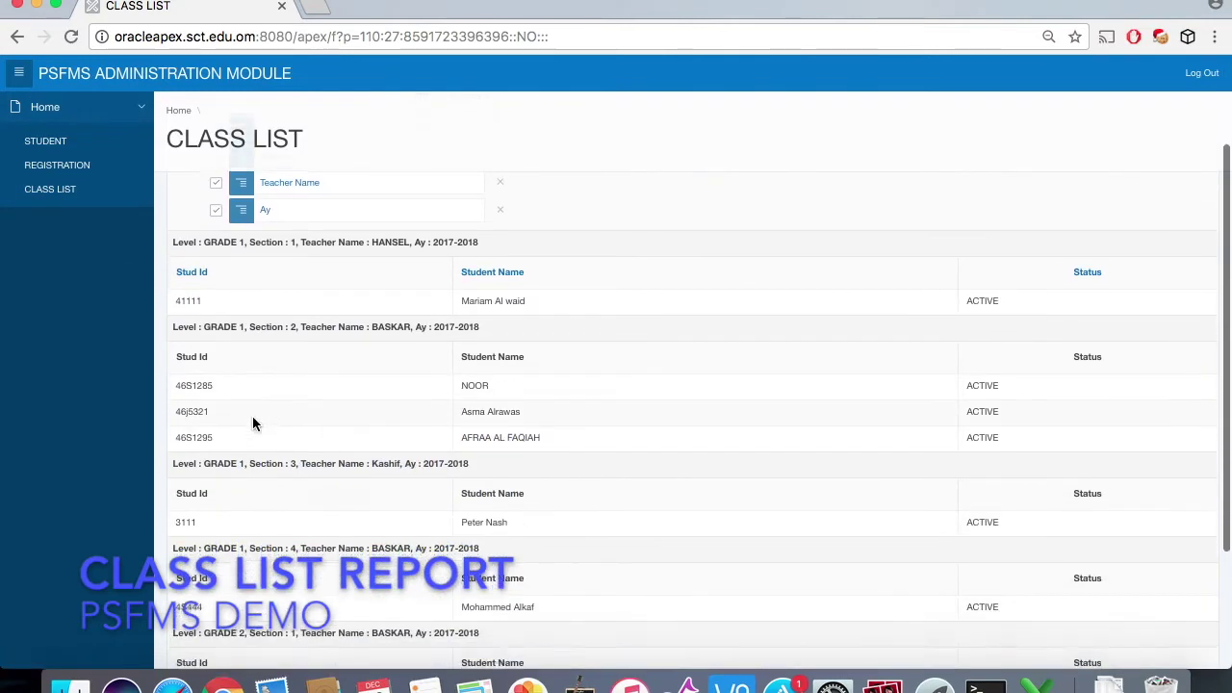
scroll(252, 421, "down", 2)
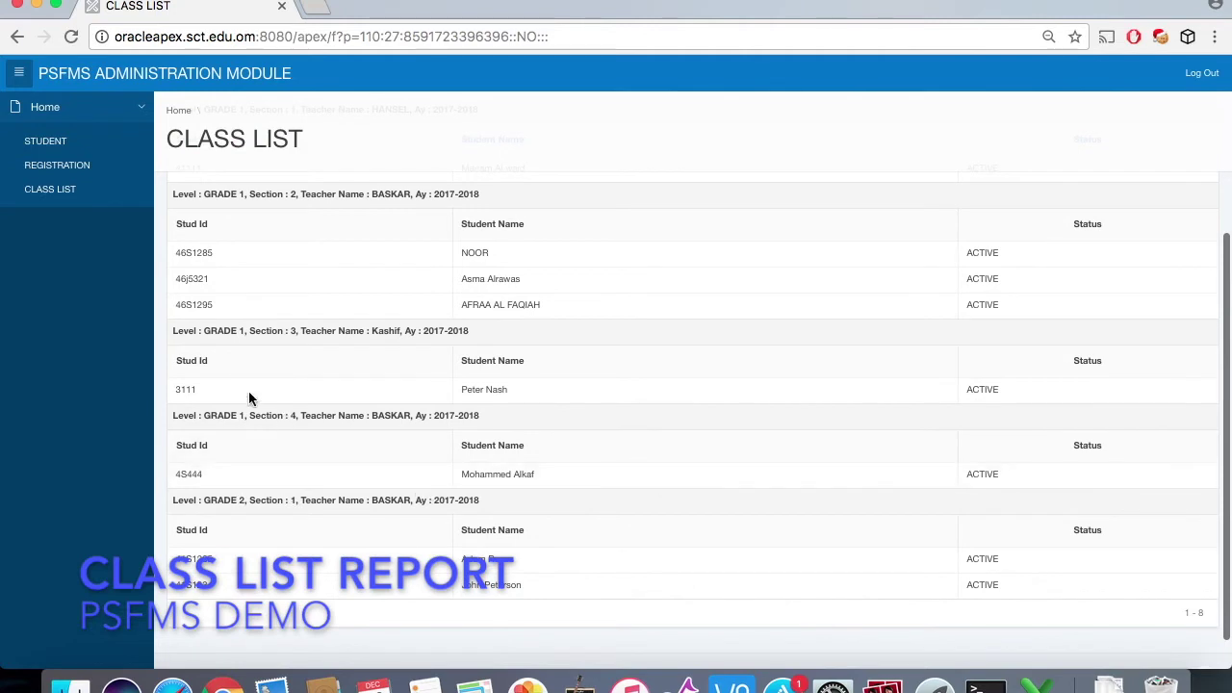
left_click_drag(172, 415, 542, 486)
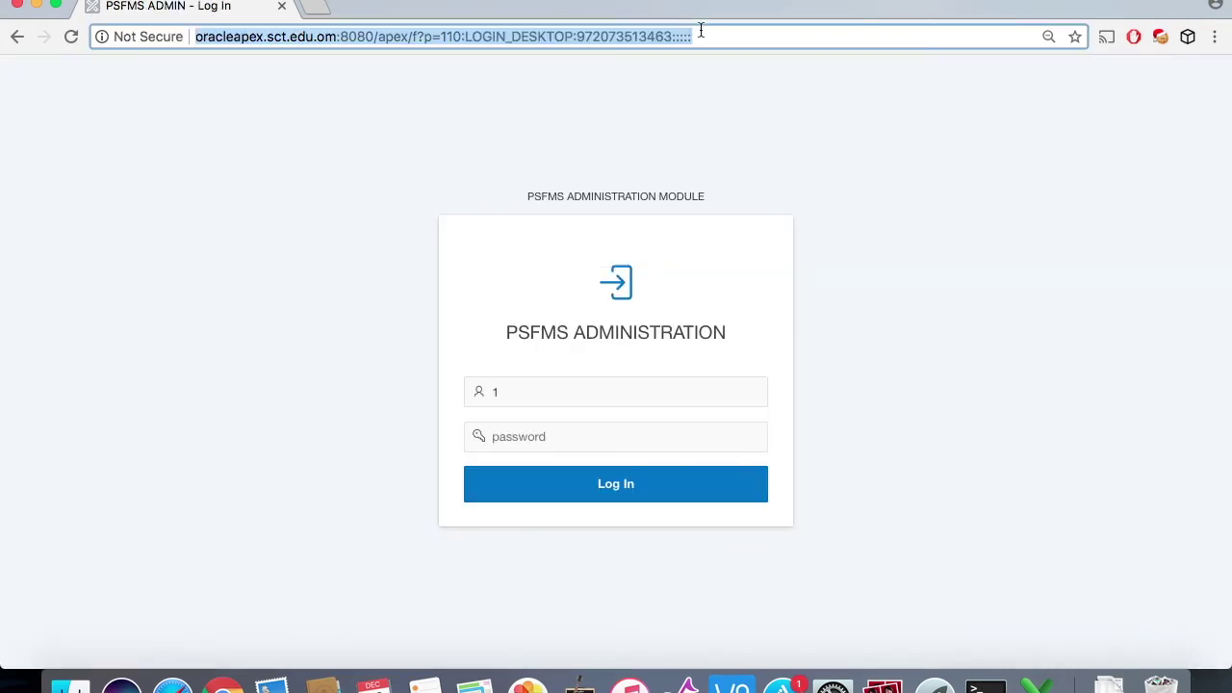
left_click(701, 31)
left_click_drag(698, 36, 439, 39)
Step: Load the PSFMS_ADMIN login page and sign in as cashier with the account password
type("ps")
key("Down")
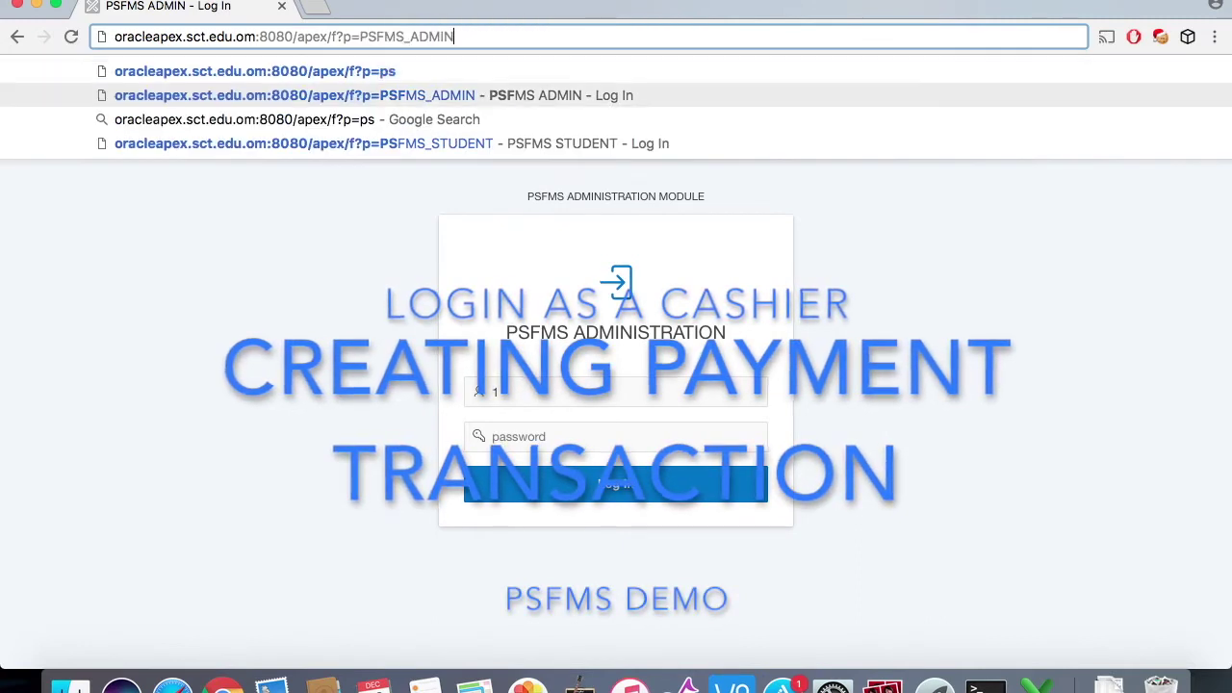
key("Return")
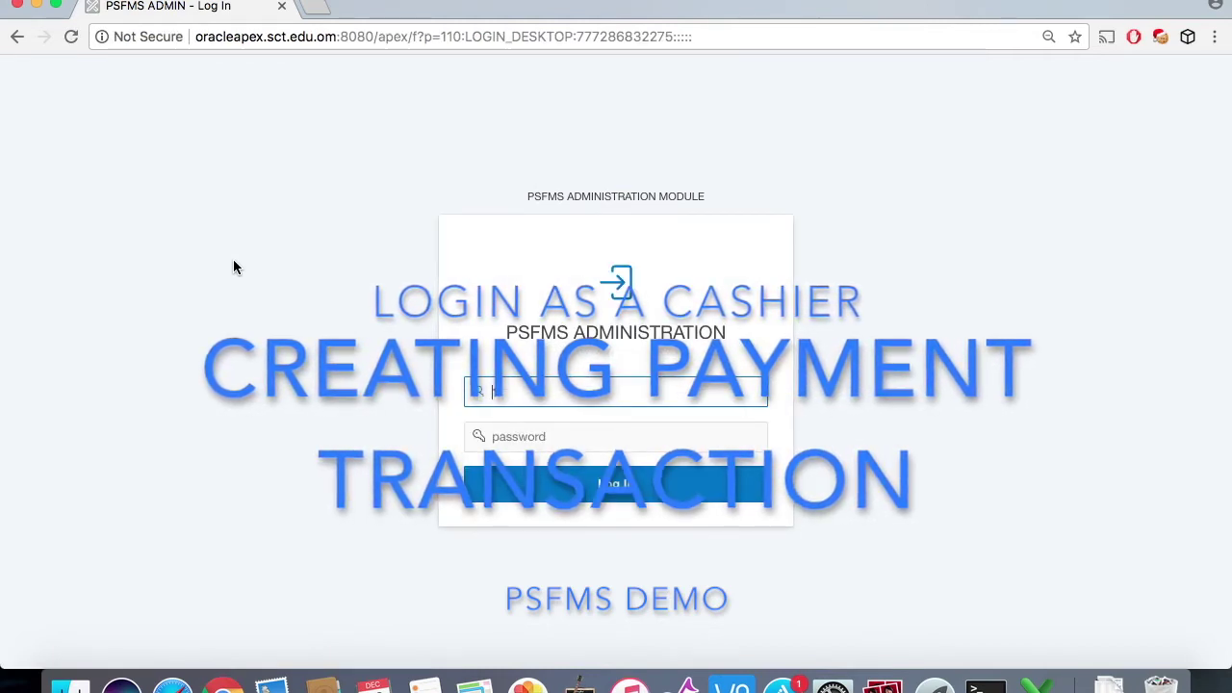
type("2")
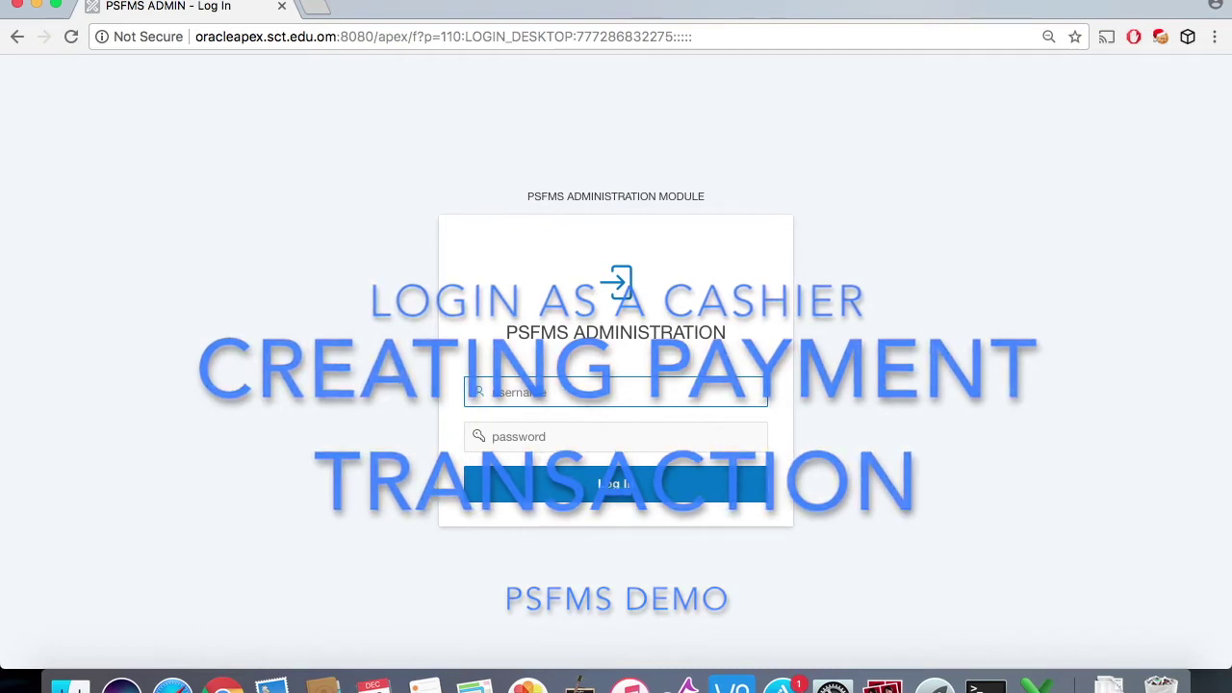
left_click(528, 436)
type("123")
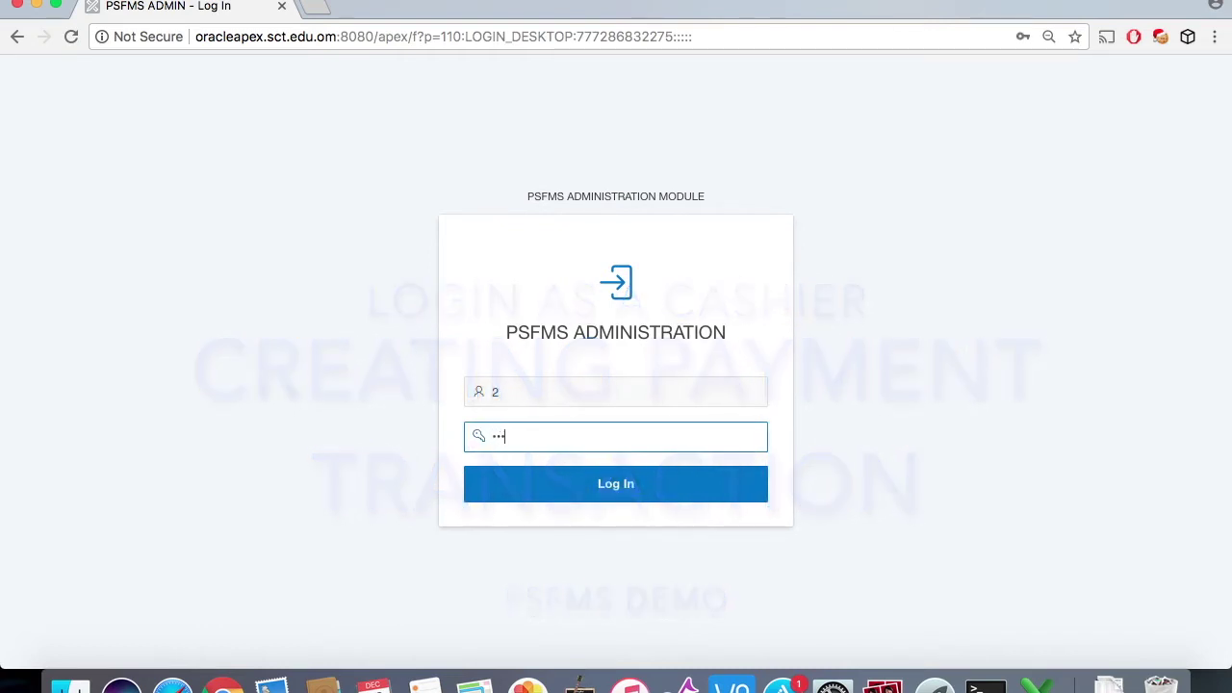
left_click(619, 491)
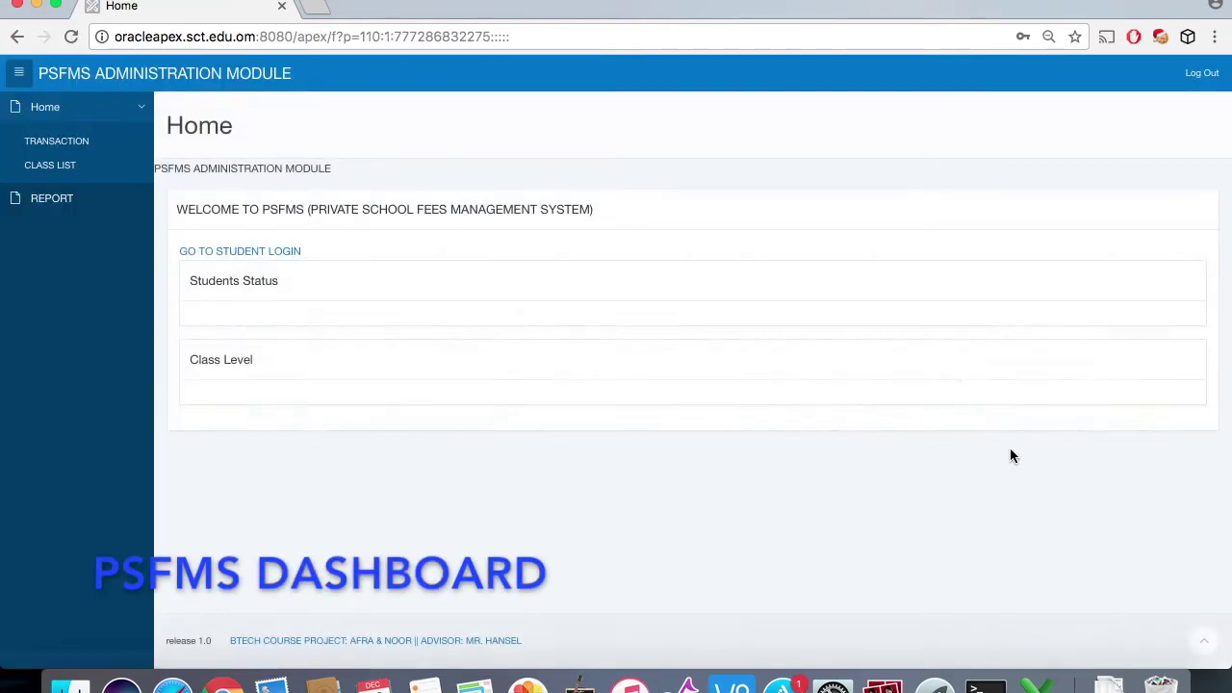
Step: Glance over the dashboard and open the Student Payment Transaction list
scroll(604, 274, "down", 5)
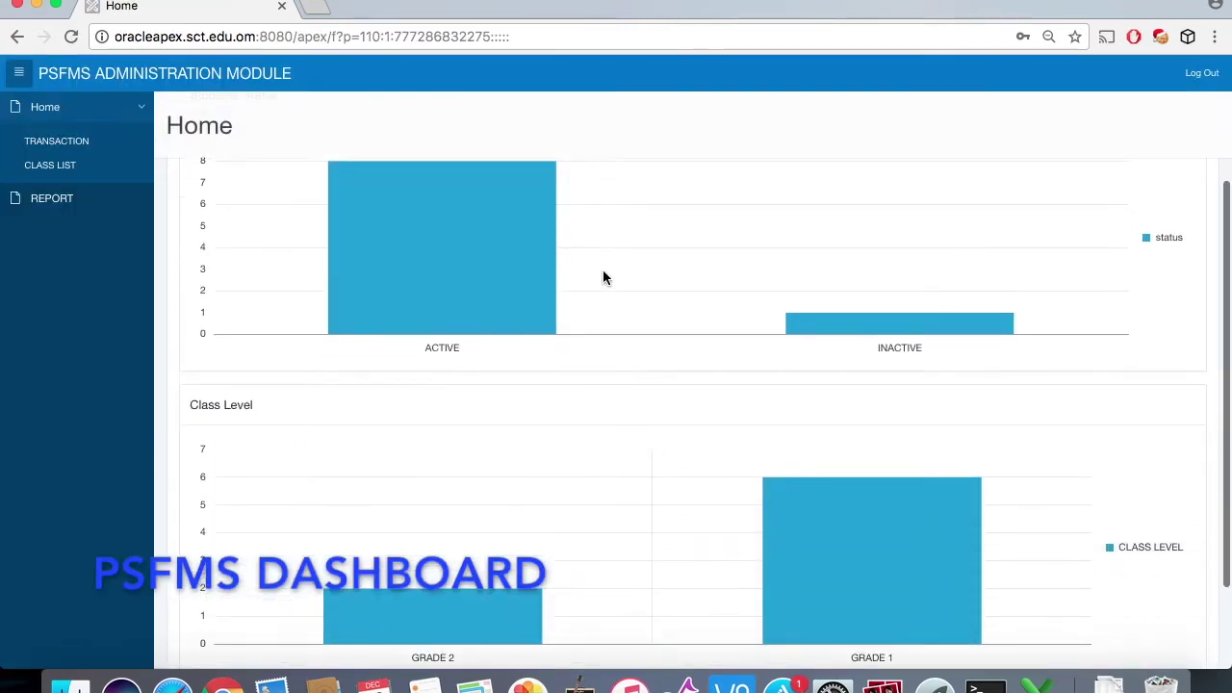
scroll(602, 278, "up", 5)
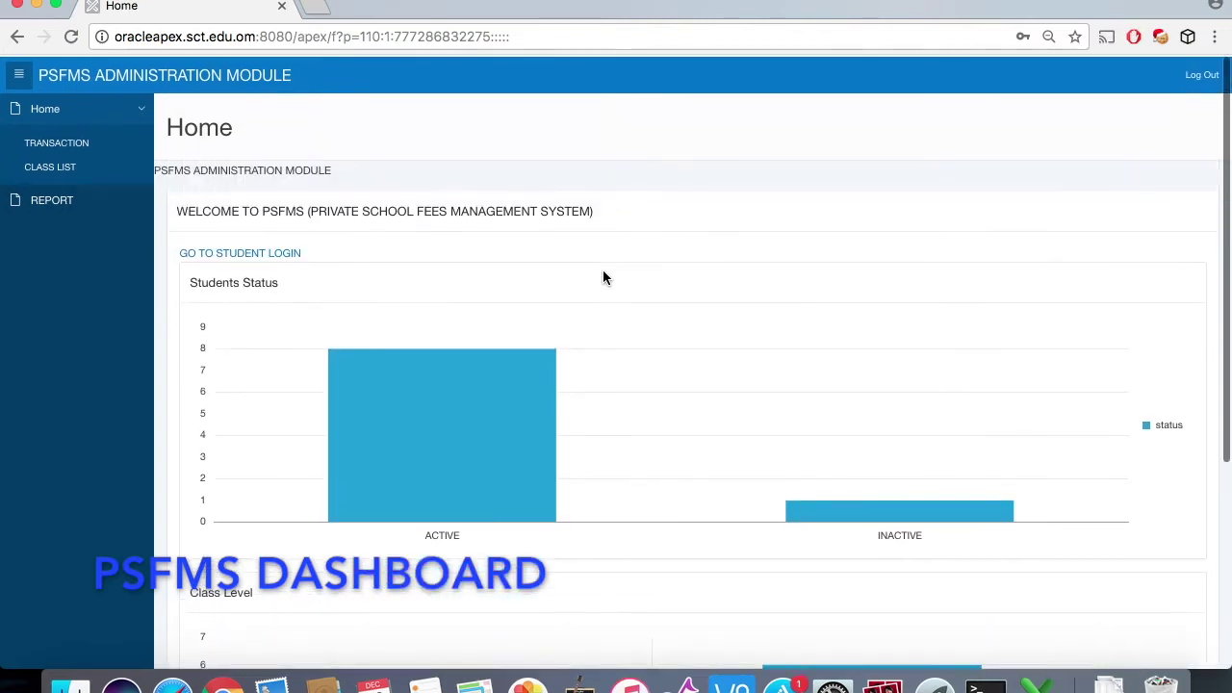
left_click(89, 145)
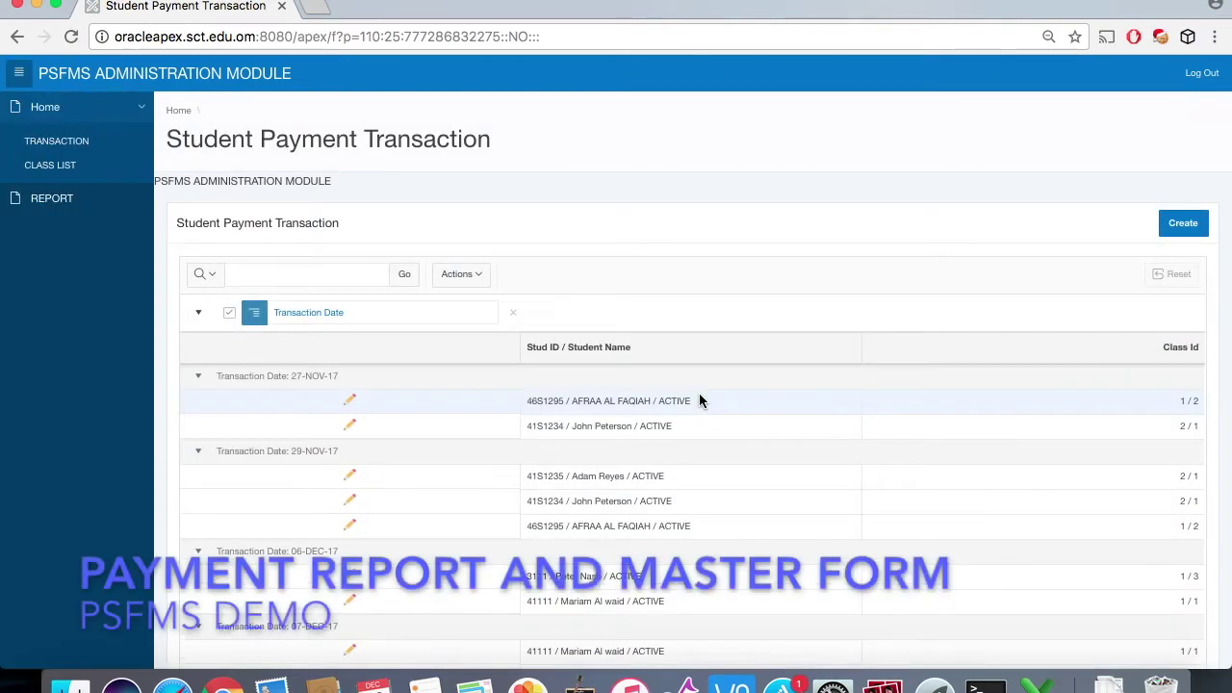
Step: Start a new payment transaction with Class Id 1 / 4 and transaction date 10-Dec-17
scroll(700, 397, "down", 5)
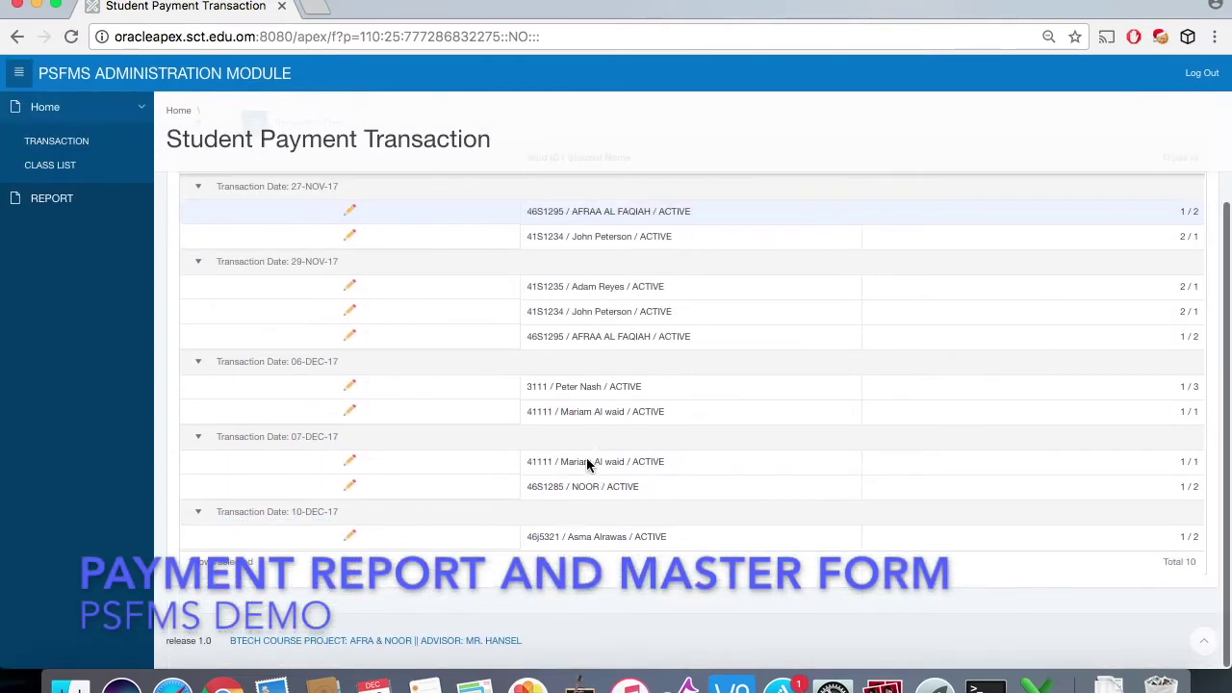
scroll(632, 431, "up", 5)
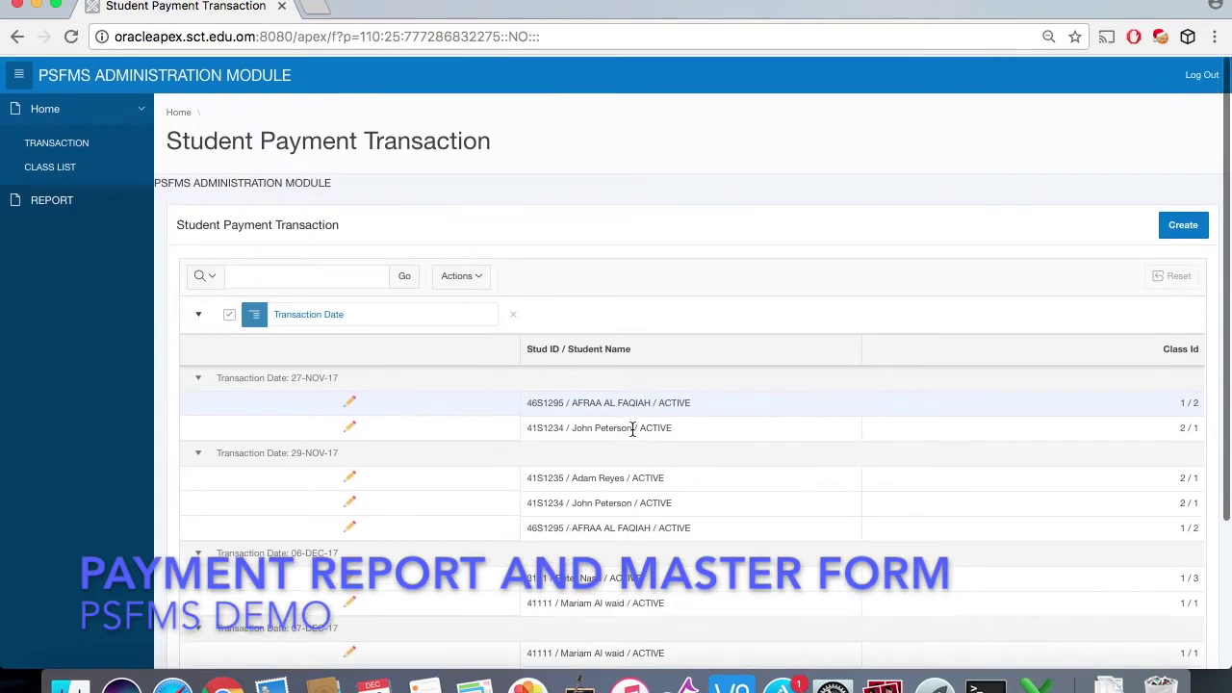
left_click(1181, 226)
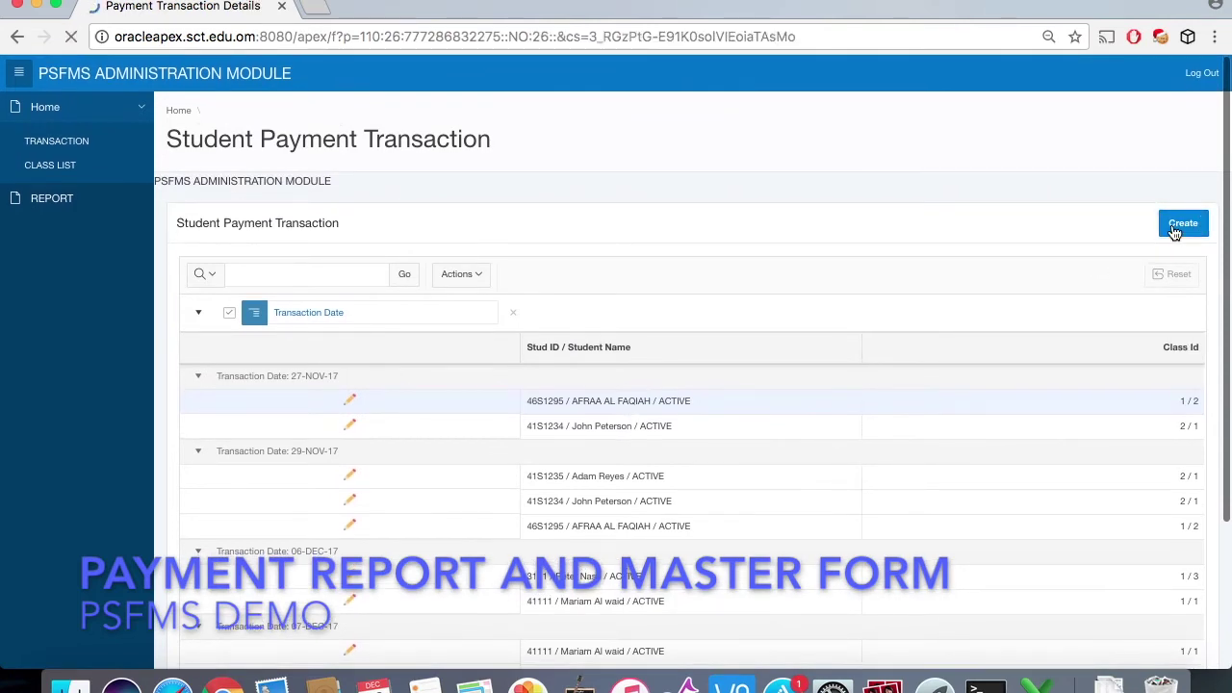
left_click(393, 309)
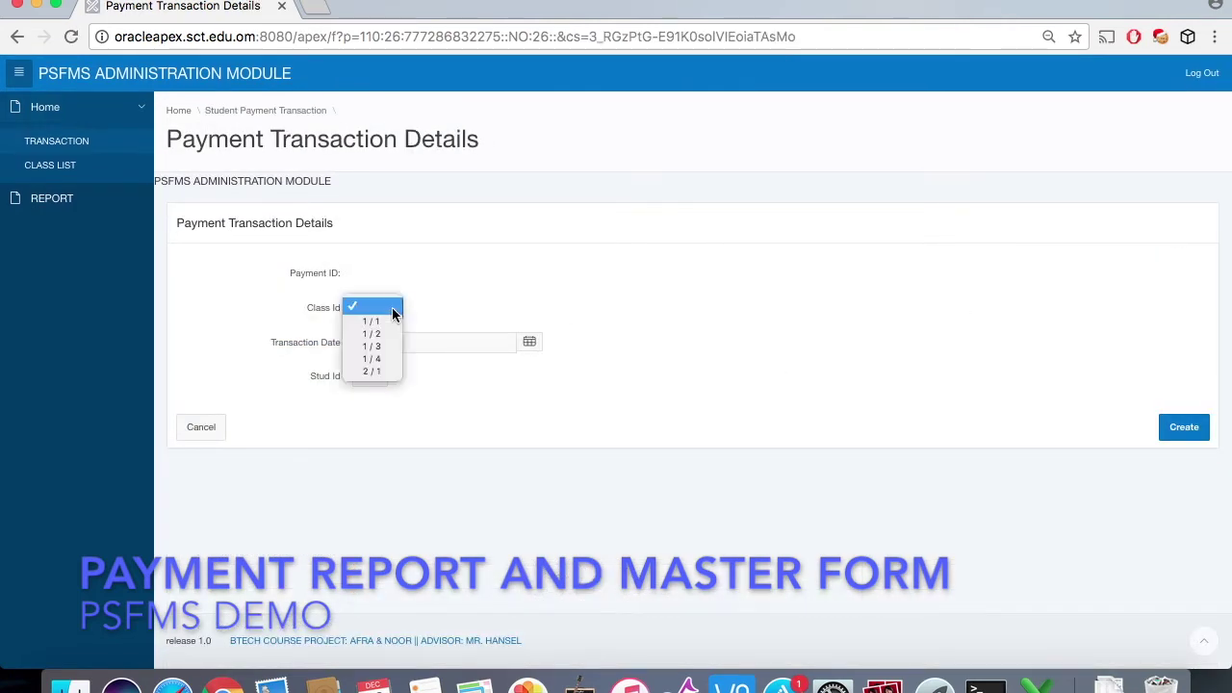
left_click(388, 358)
left_click(529, 348)
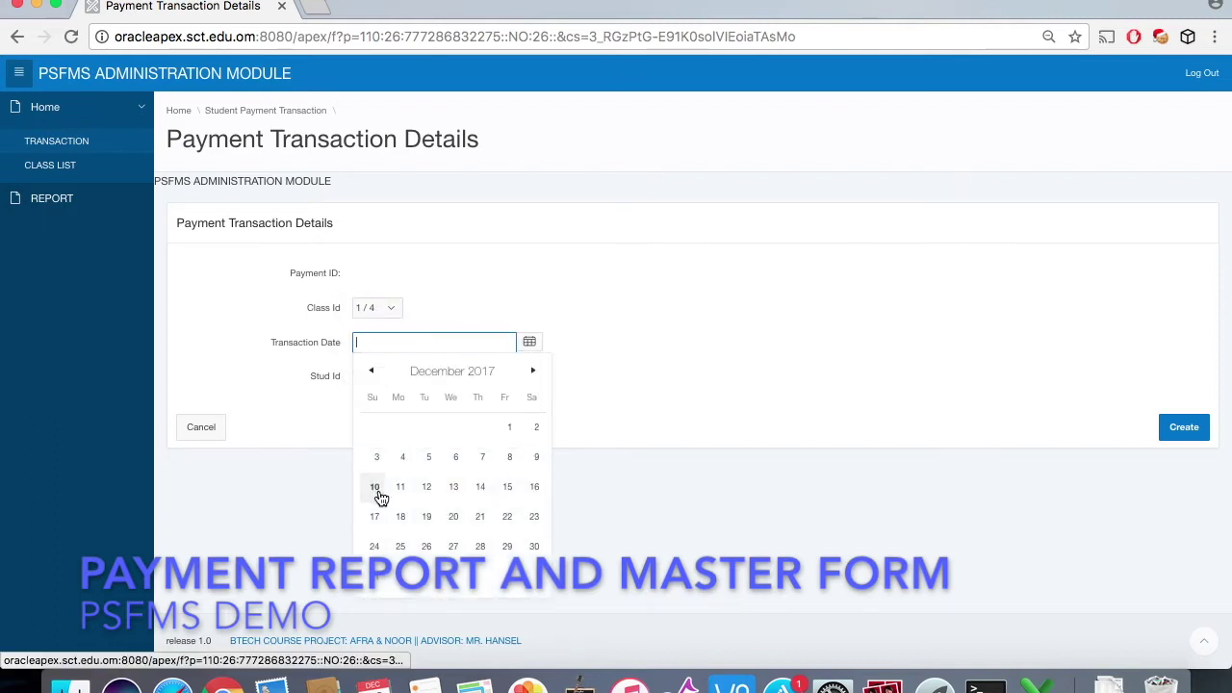
left_click(375, 487)
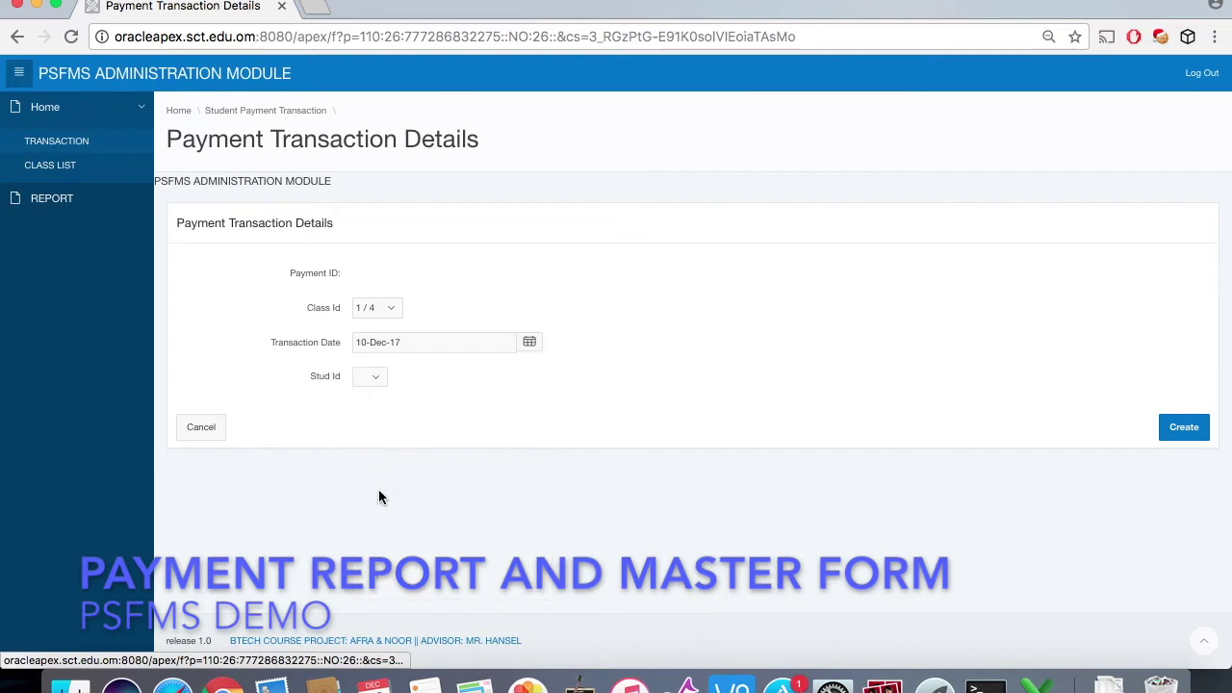
Step: Save the new transaction, leaving Stud Id empty, and return to the transactions list
left_click(378, 382)
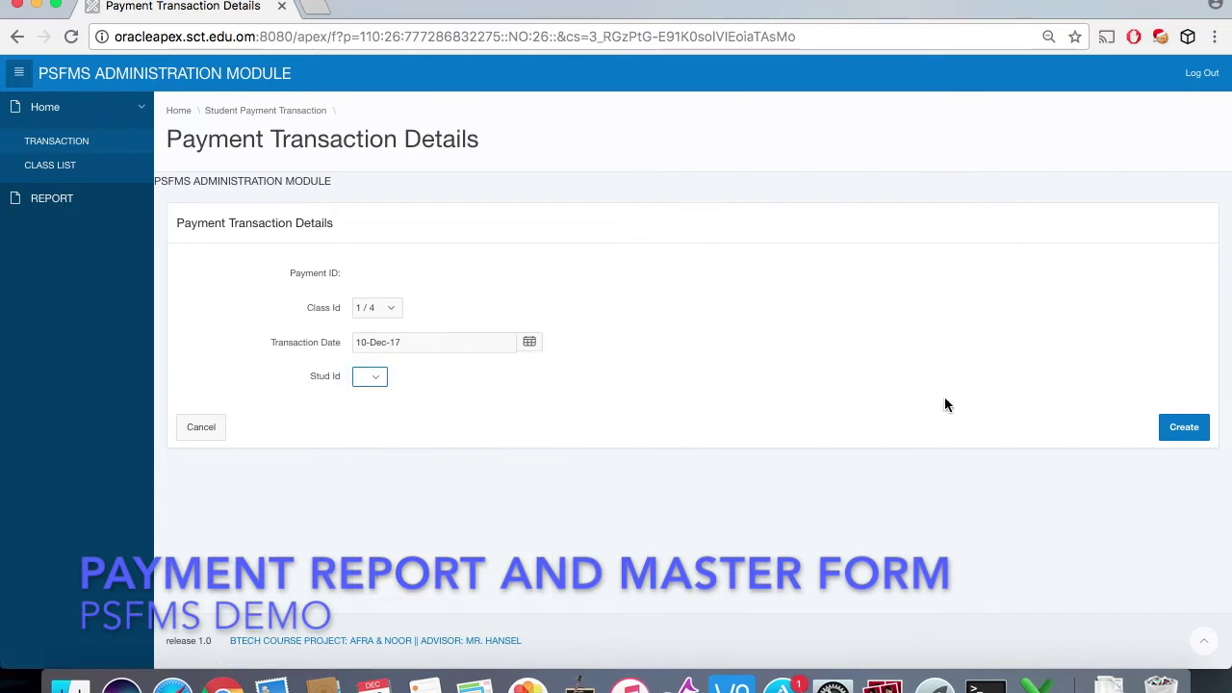
left_click(1172, 432)
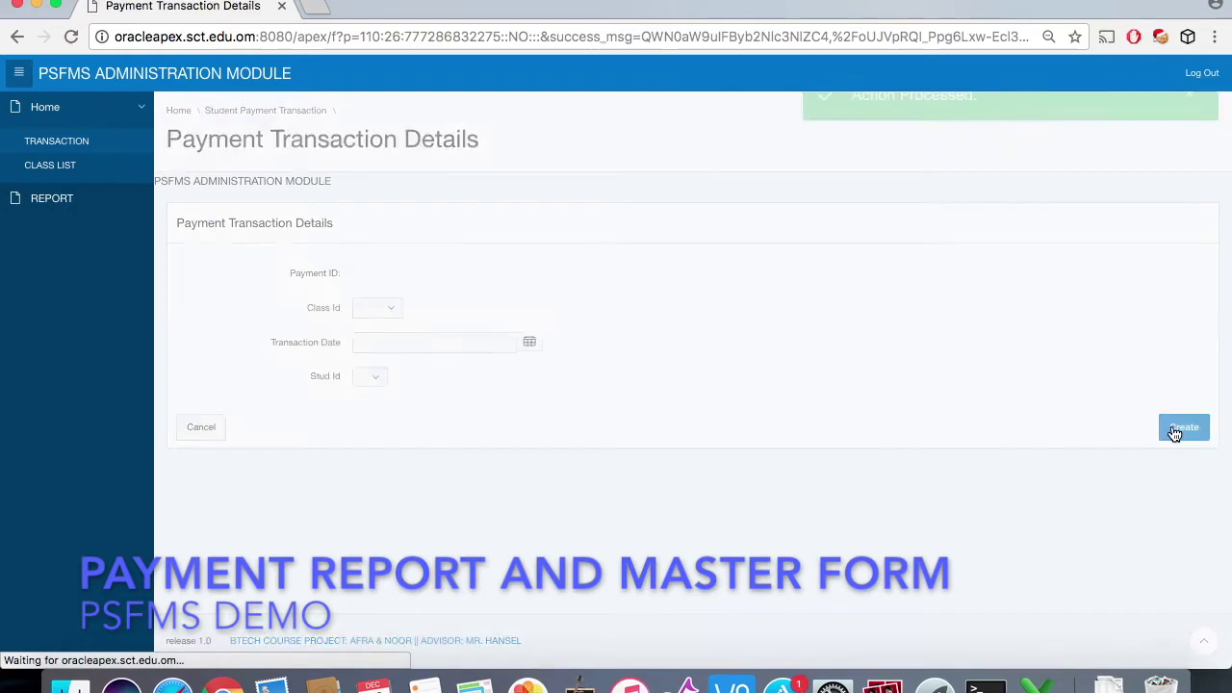
left_click(206, 431)
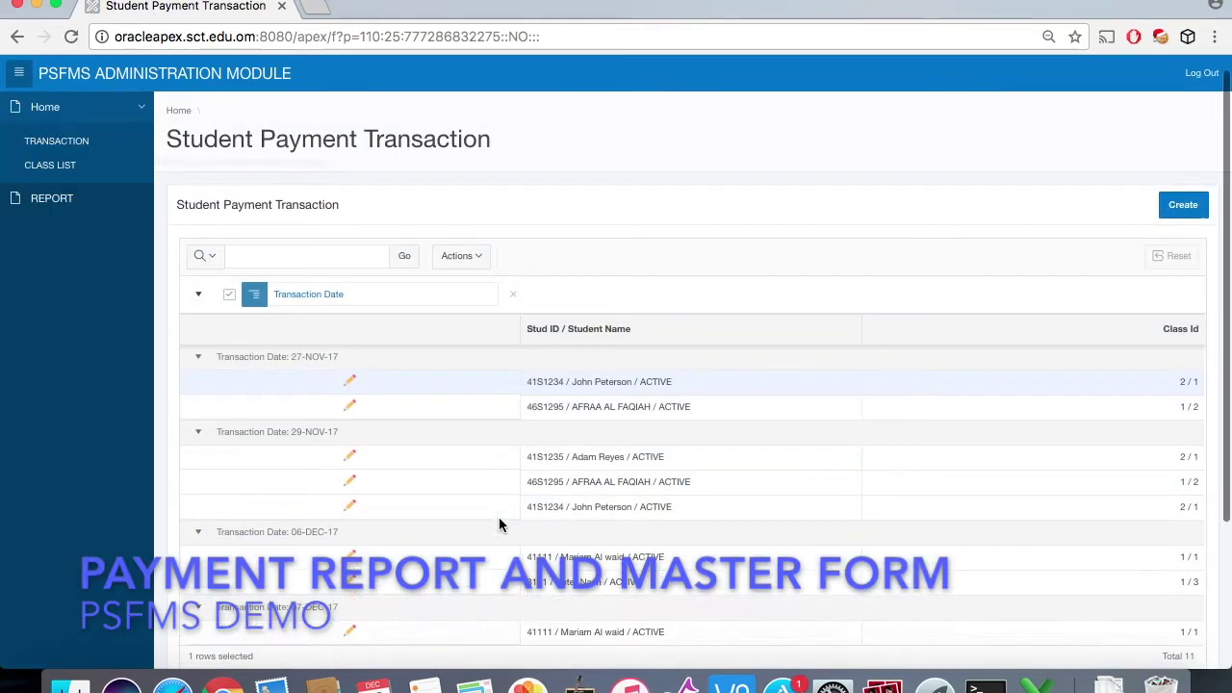
Step: Edit the 10-DEC-17 transaction, pick the only listed student as Stud Id, and save it finalized
scroll(499, 524, "down", 5)
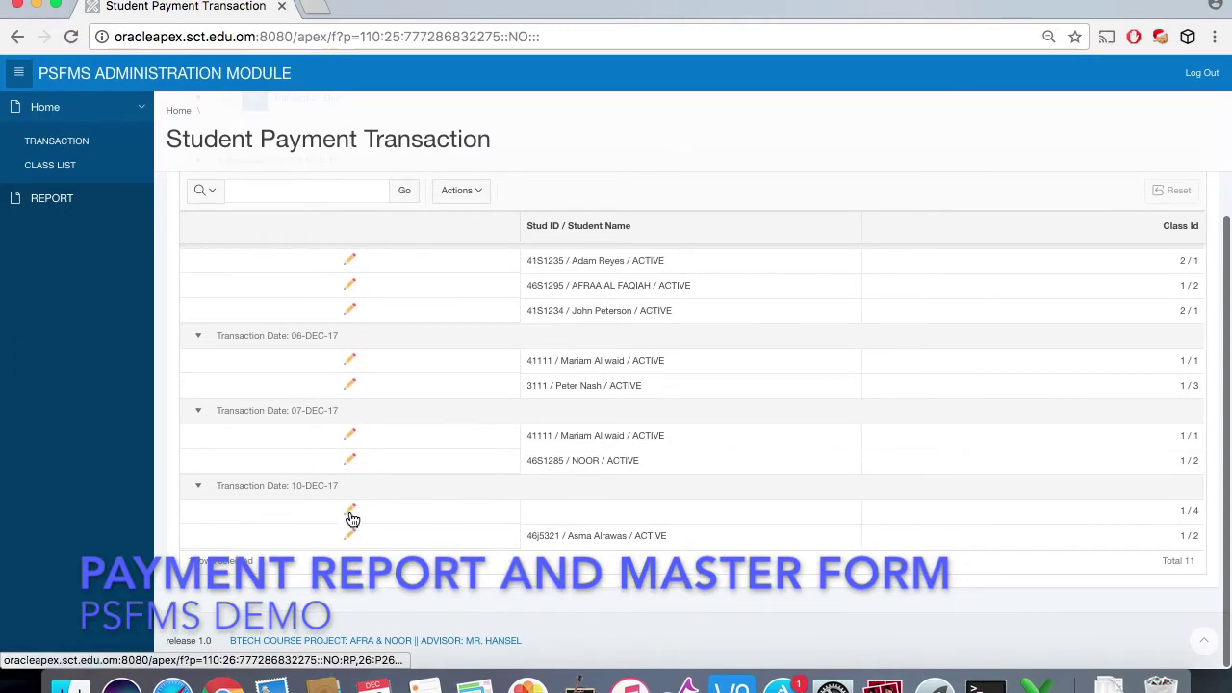
left_click(351, 514)
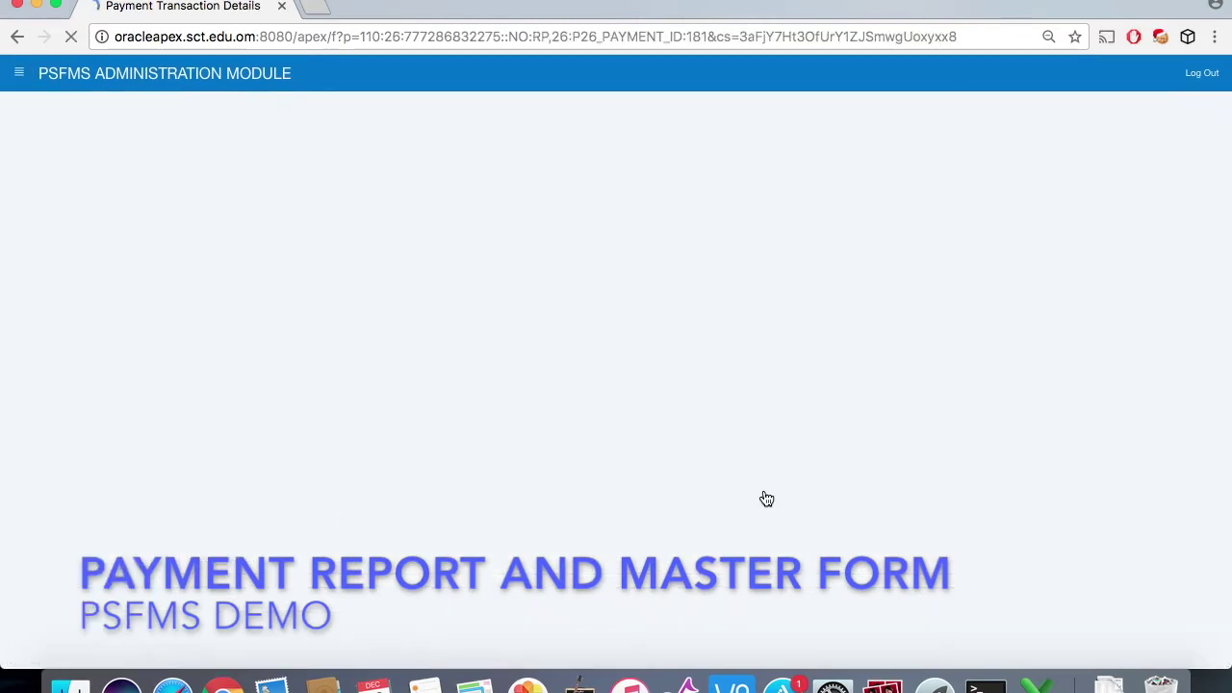
scroll(764, 489, "down", 2)
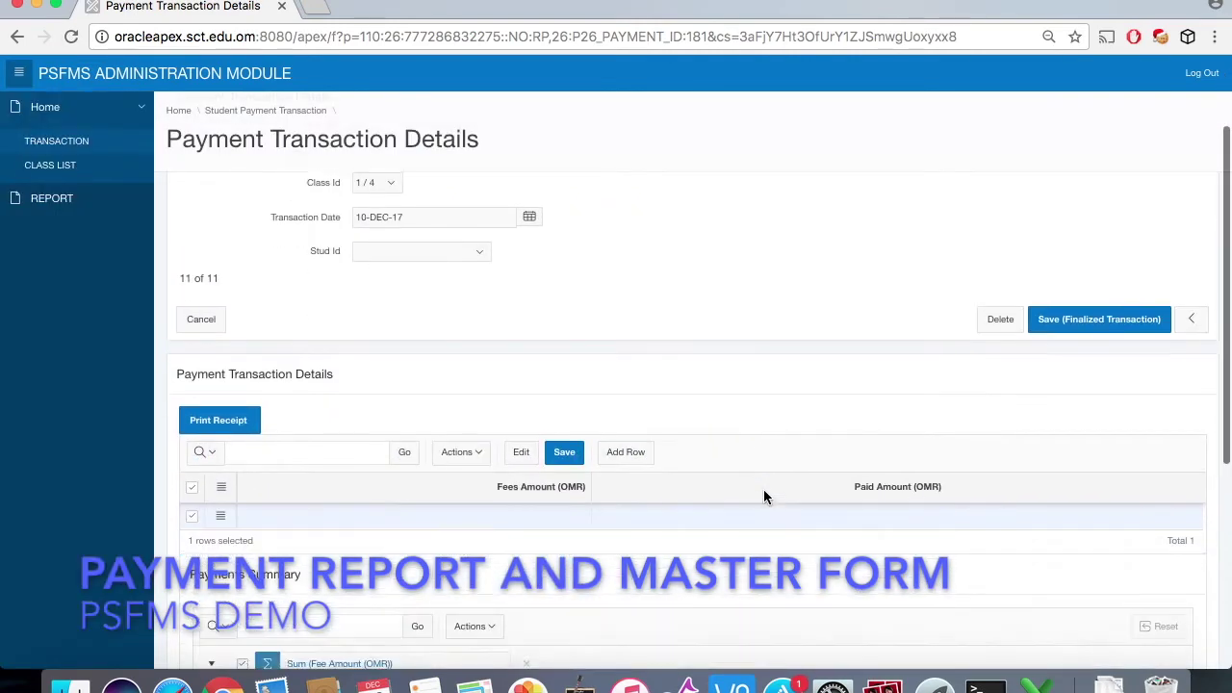
scroll(561, 456, "up", 1)
left_click(480, 292)
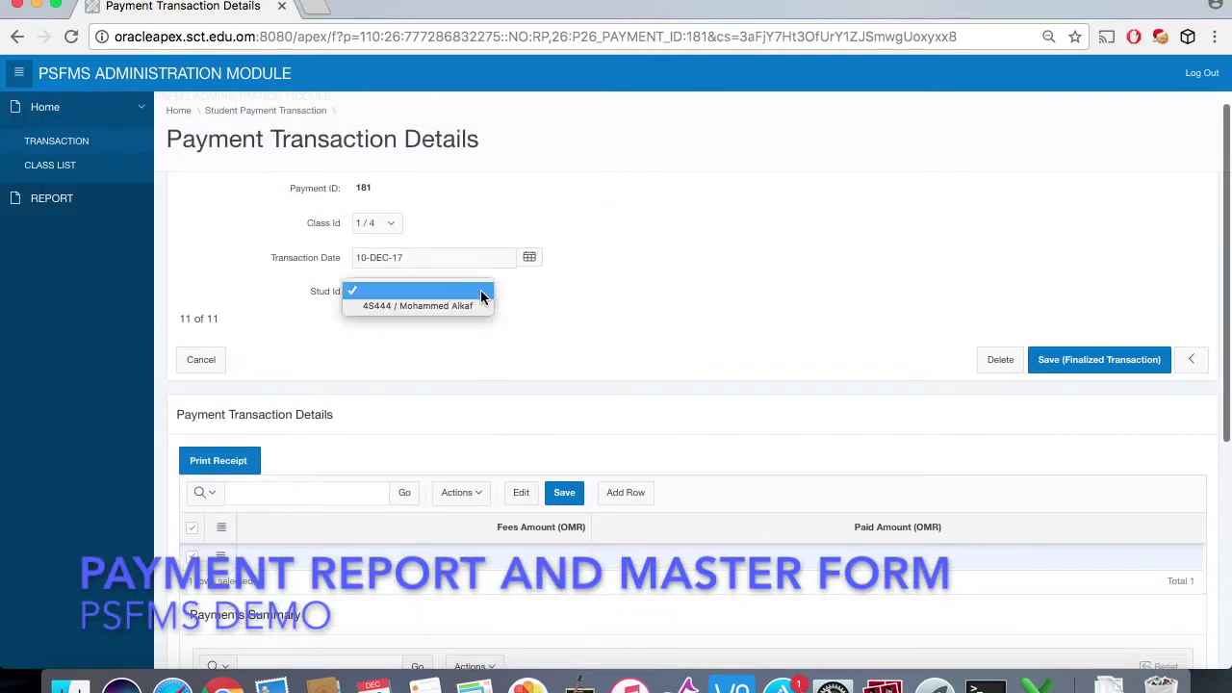
left_click(480, 306)
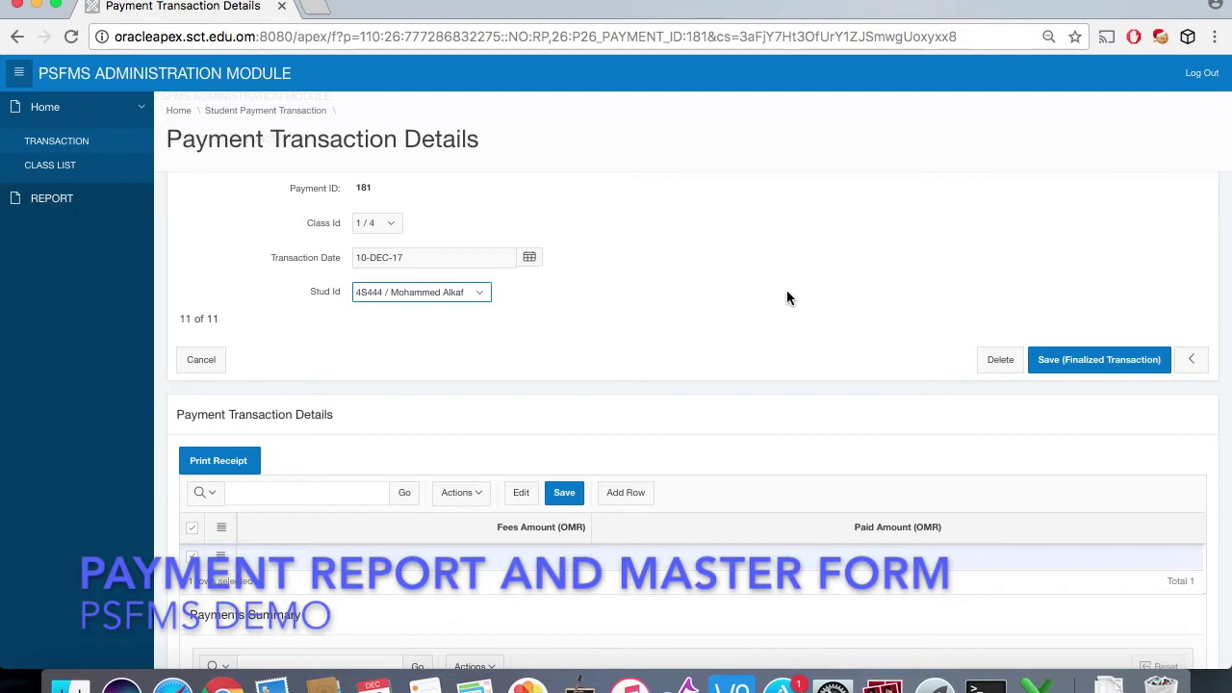
scroll(788, 290, "up", 1)
left_click(1091, 434)
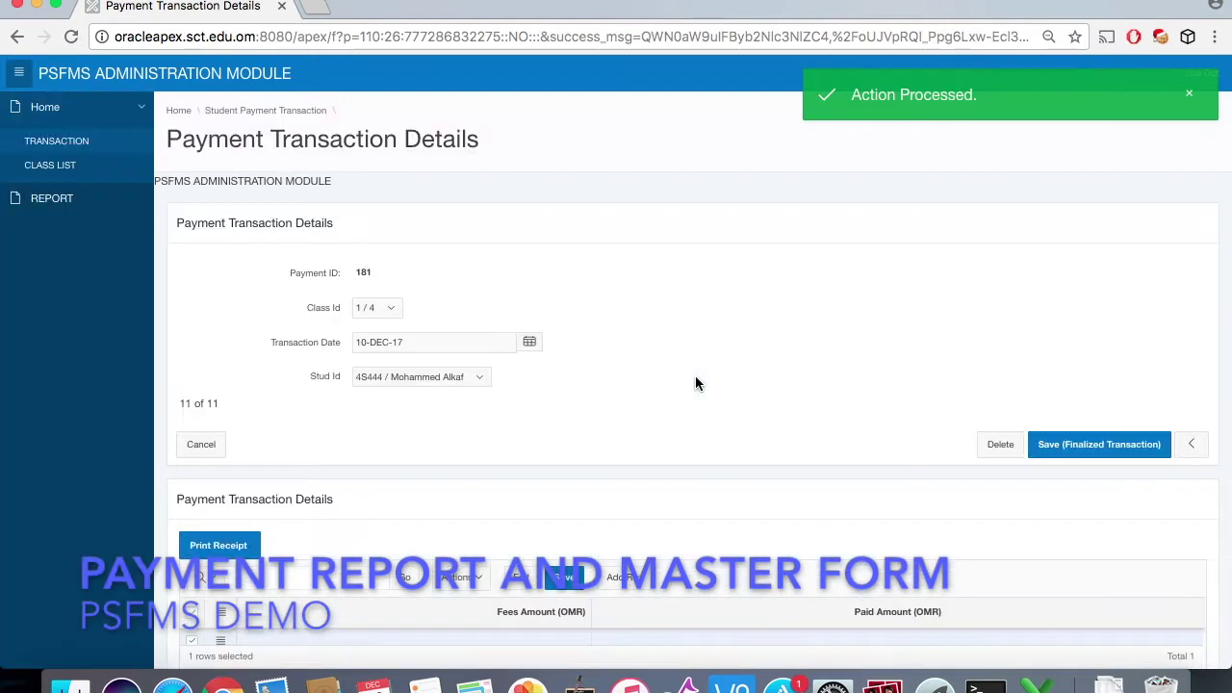
scroll(697, 383, "down", 4)
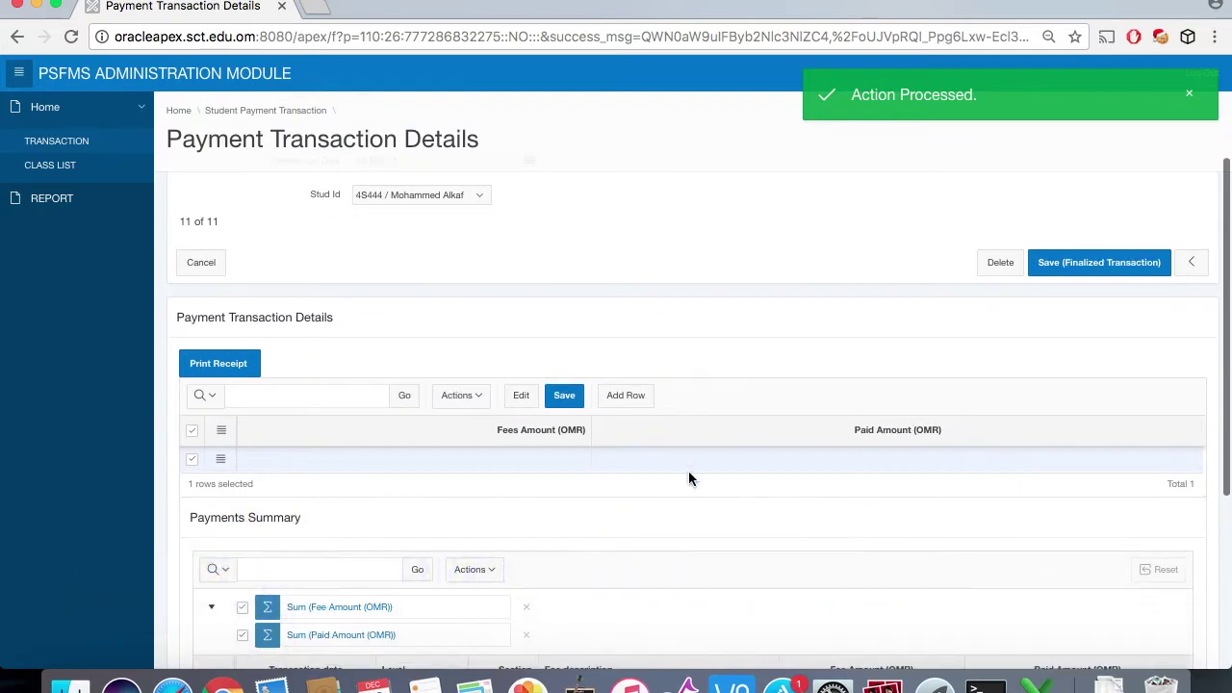
Step: Set the first detail row to Caution Deposit (OMR 100) with 100 paid
left_click(689, 466)
left_click(543, 462)
left_click(570, 463)
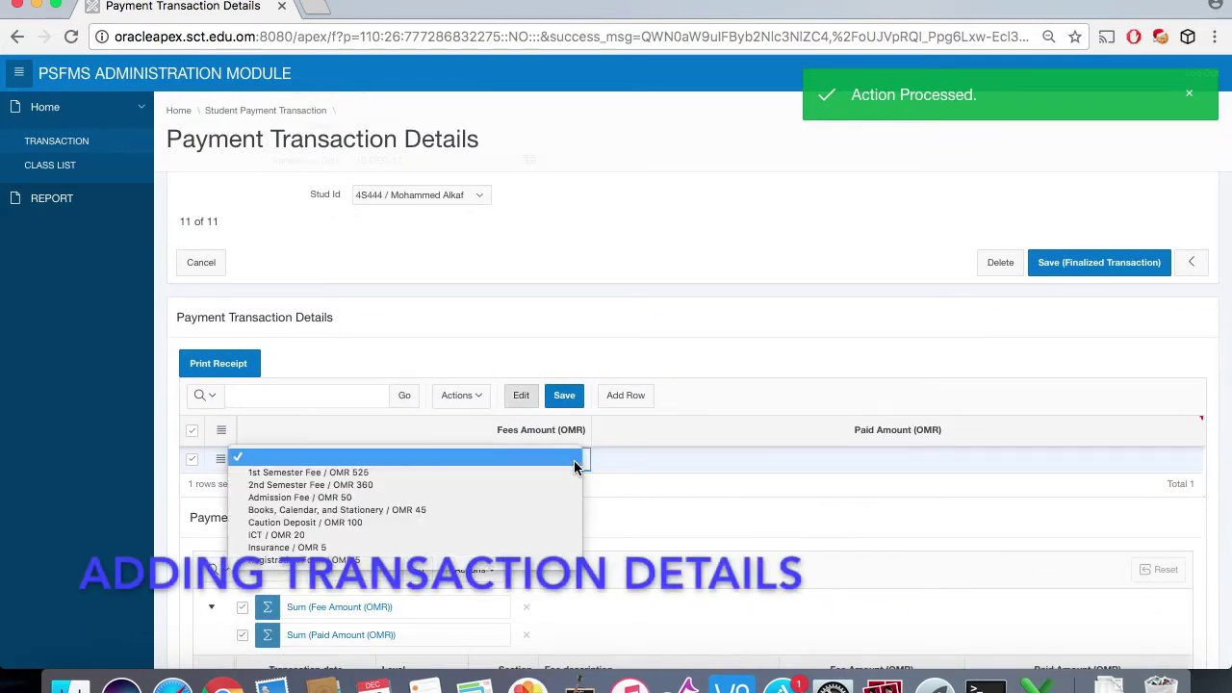
left_click(534, 521)
left_click(898, 453)
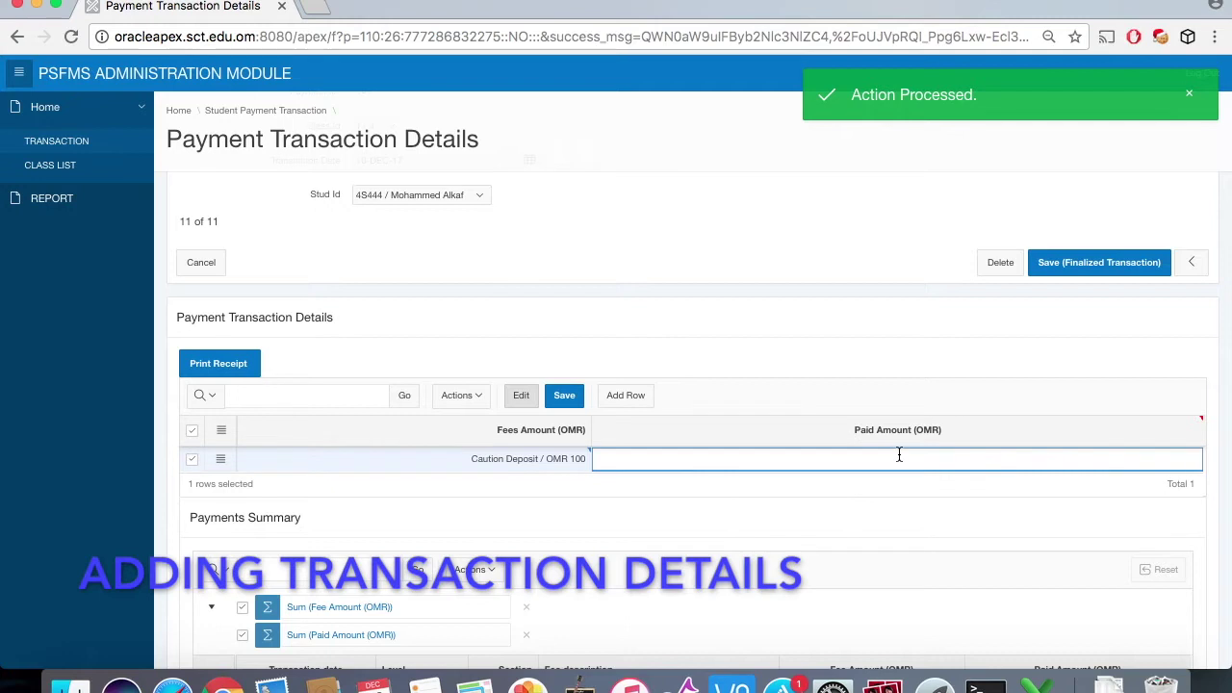
type("100")
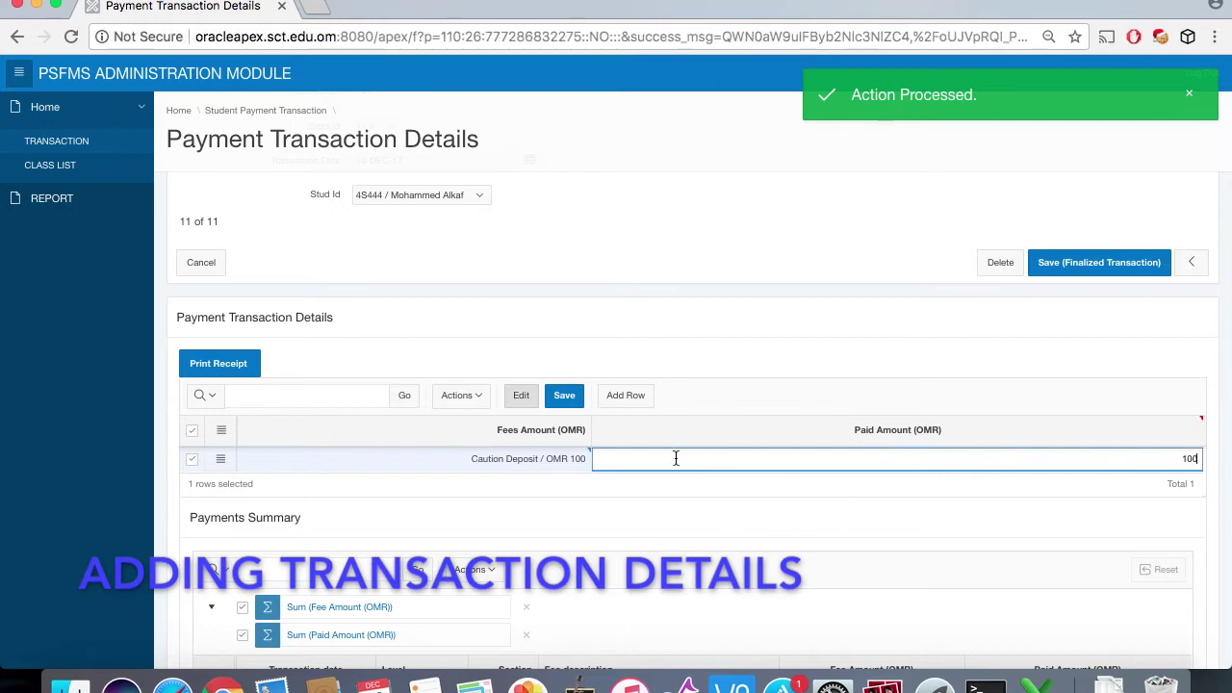
Step: Add ICT (OMR 20) paid 20 and a Registration Form (OMR 5) fee row
left_click(639, 398)
left_click(580, 488)
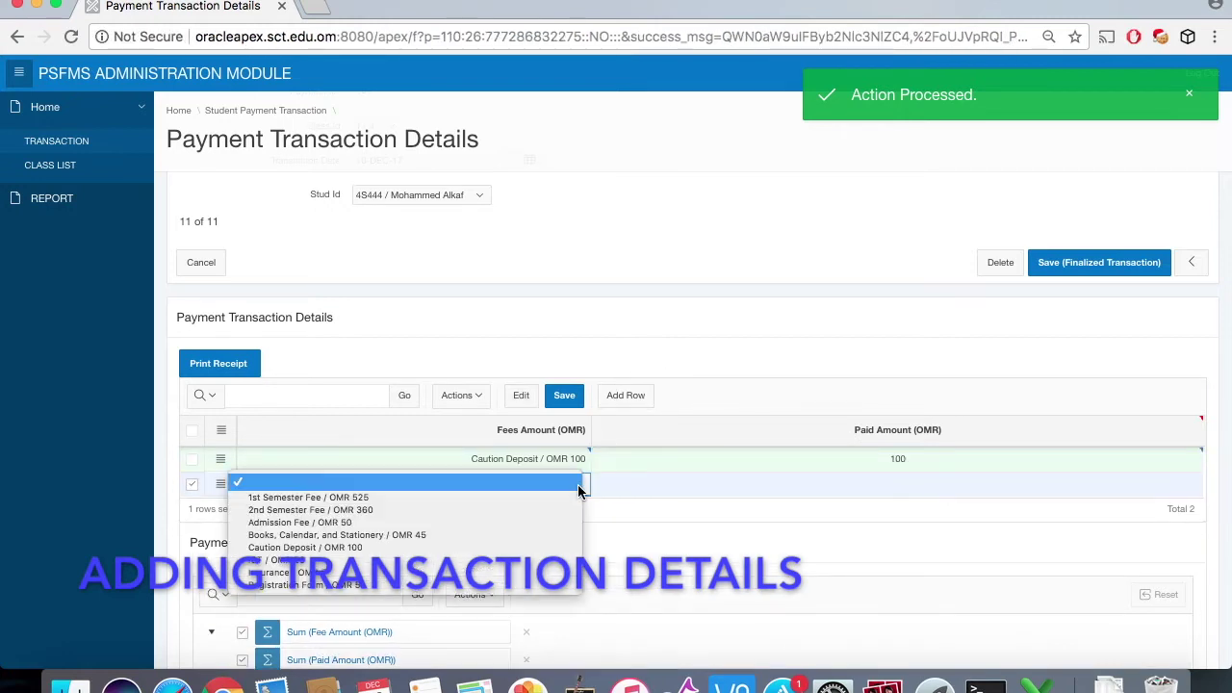
left_click(519, 560)
left_click(888, 489)
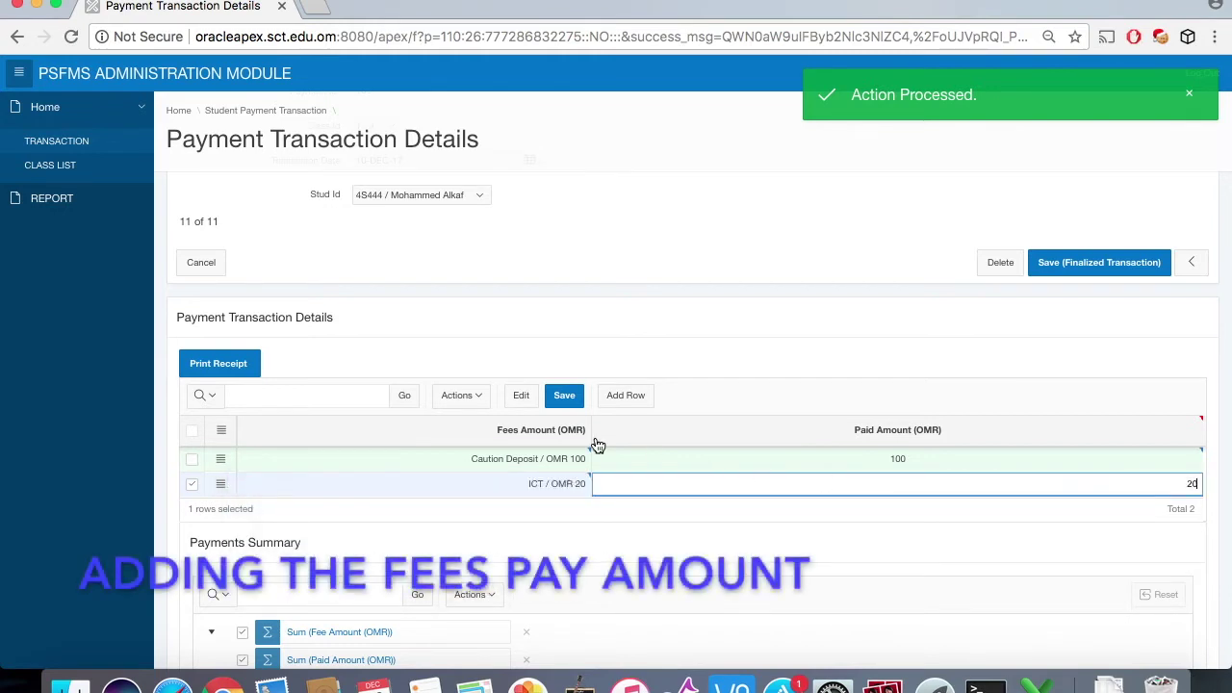
left_click(613, 402)
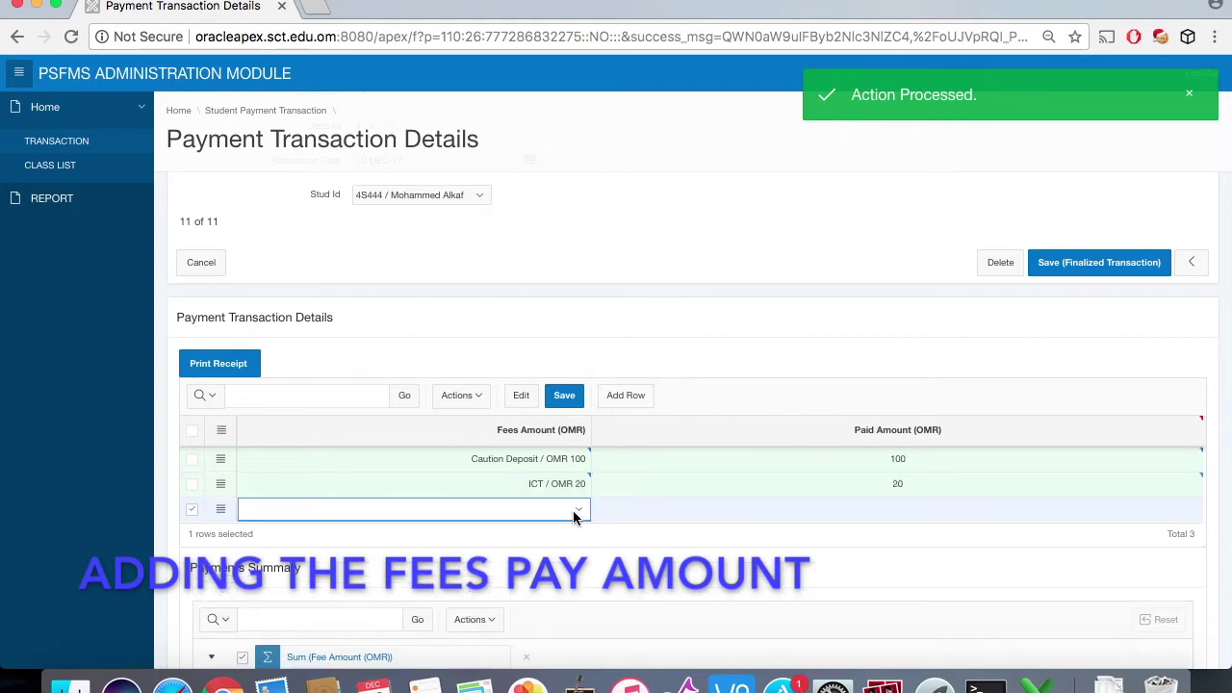
left_click(575, 512)
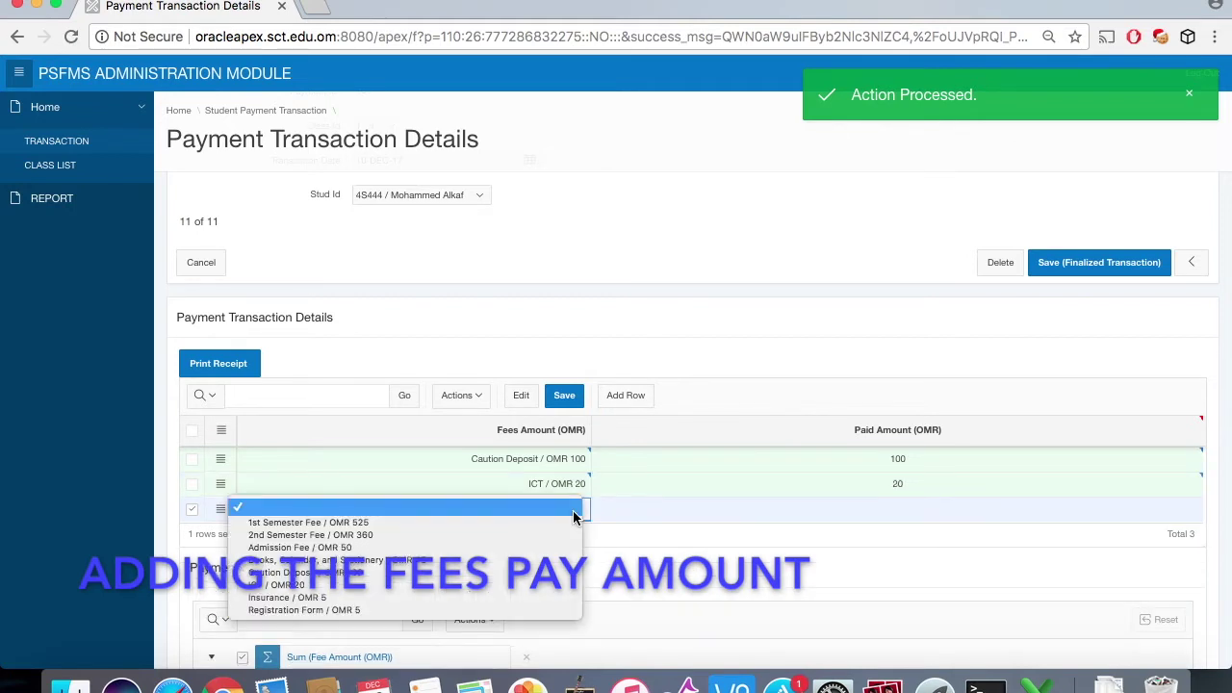
left_click(533, 609)
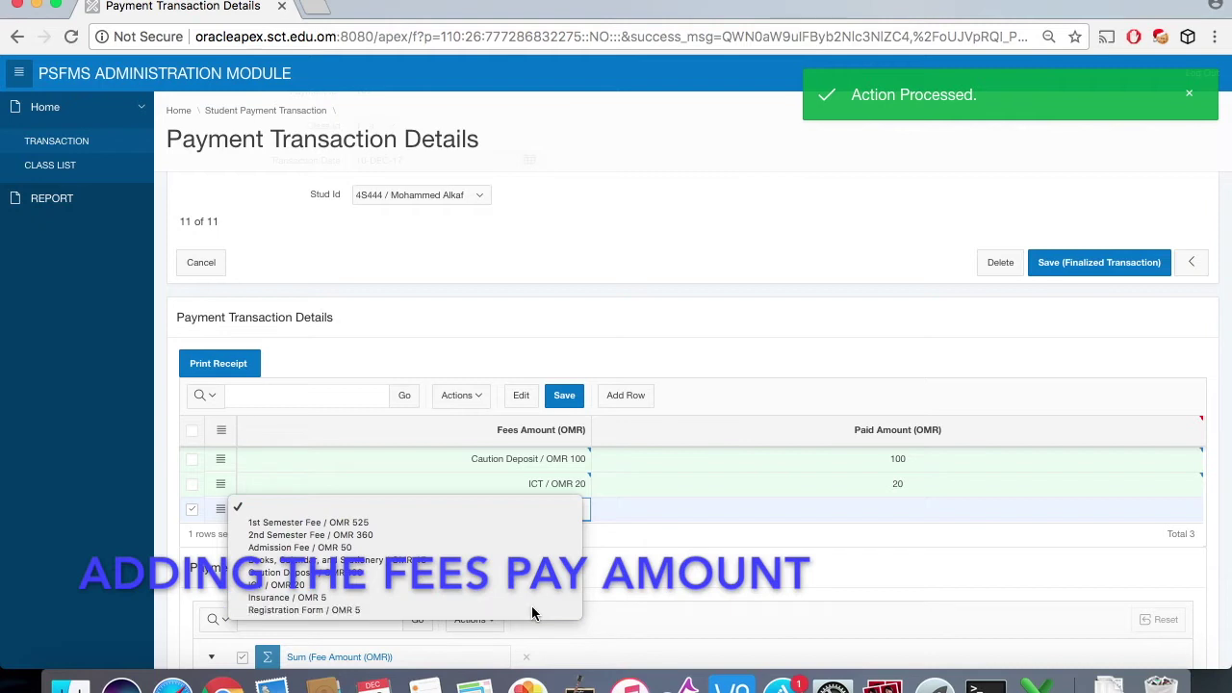
left_click(750, 509)
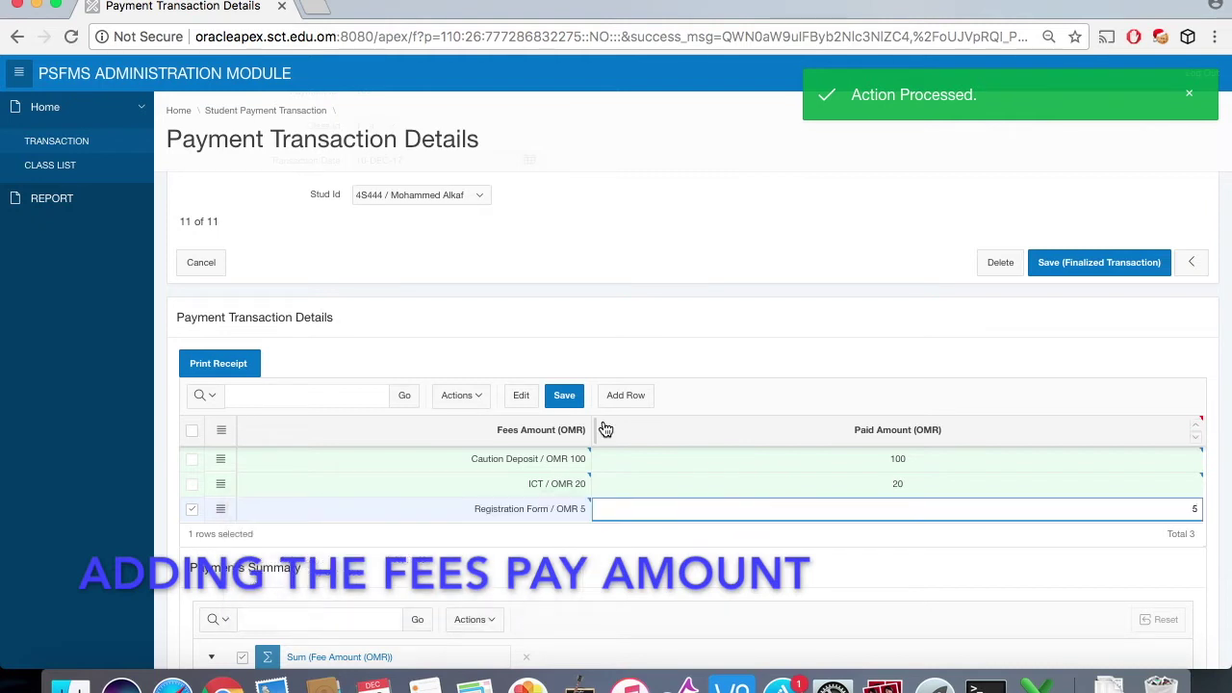
Step: Add Books, Calendar, and Stationery paid 45 and Admission Fee paid 50, then save the fees
left_click(626, 401)
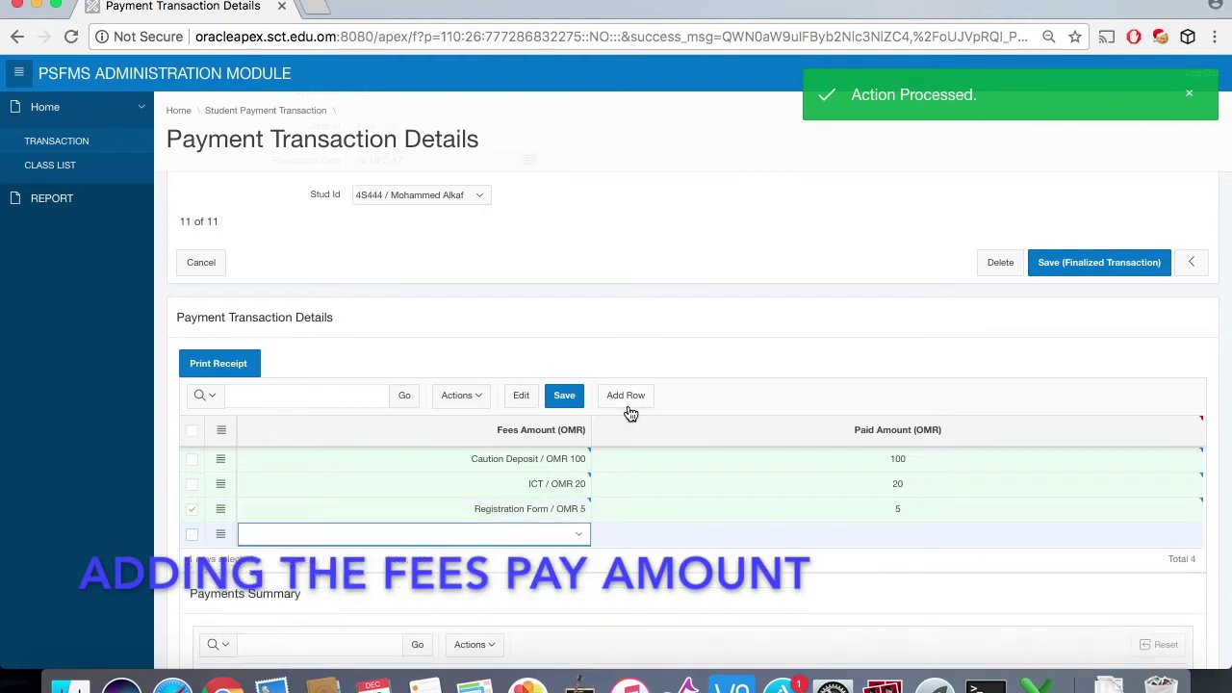
left_click(576, 535)
left_click(555, 585)
left_click(823, 532)
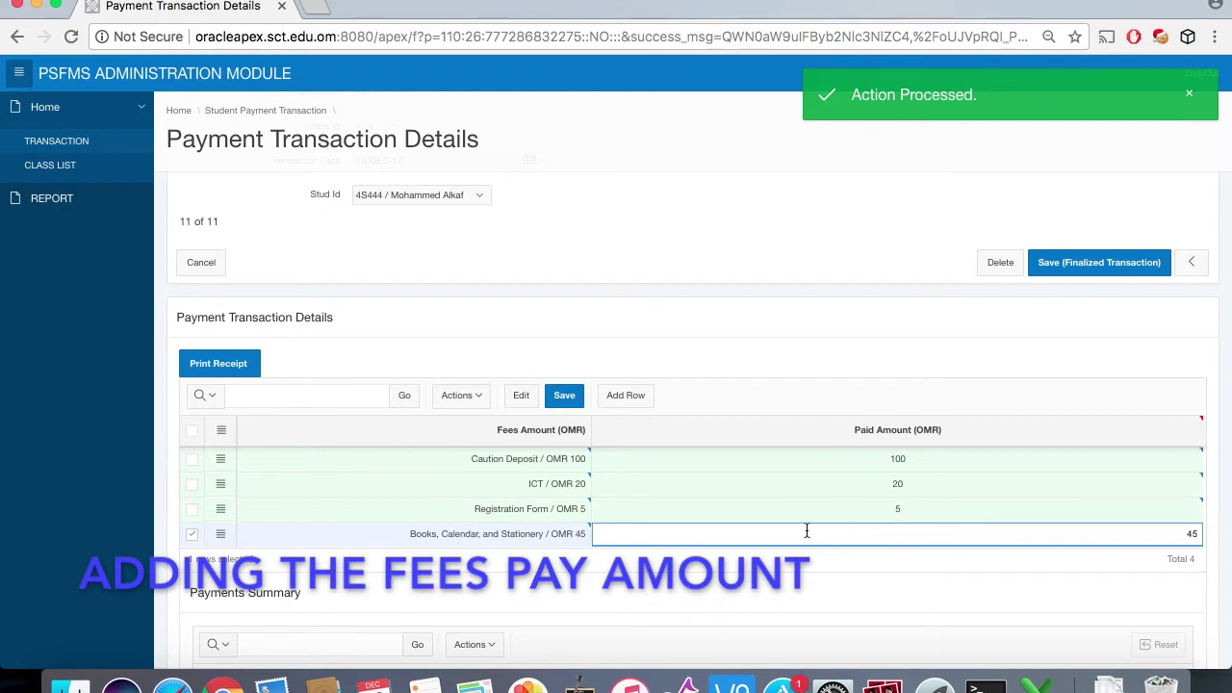
left_click(639, 399)
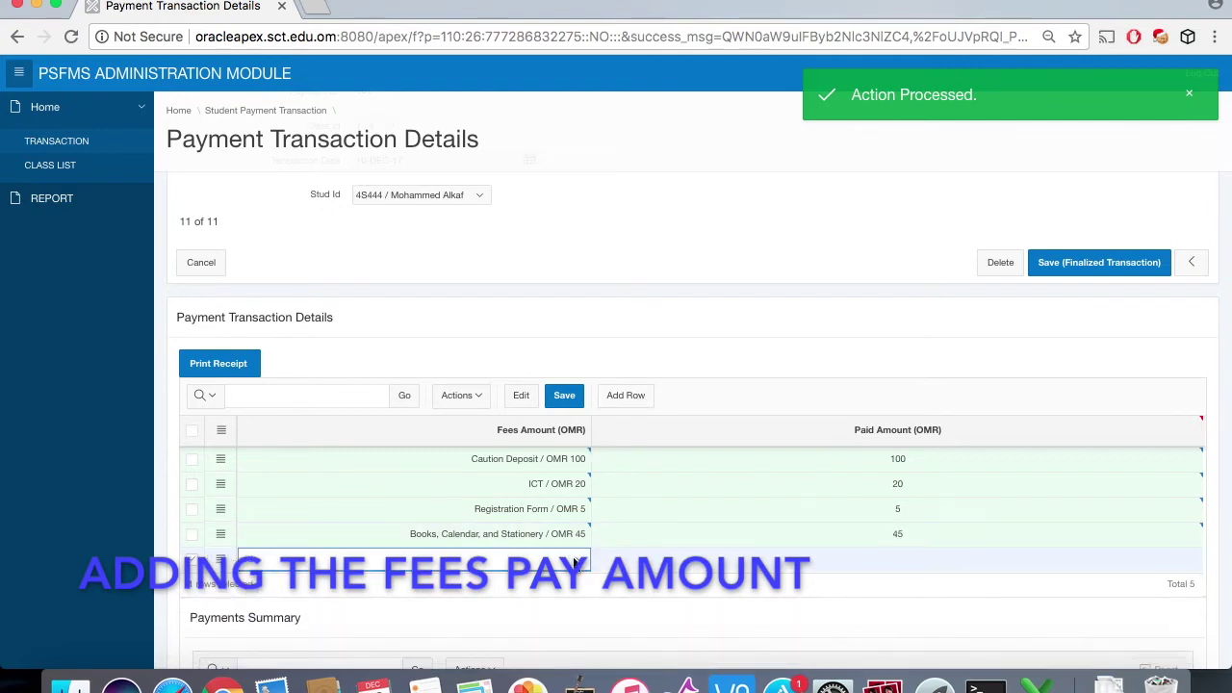
left_click(575, 562)
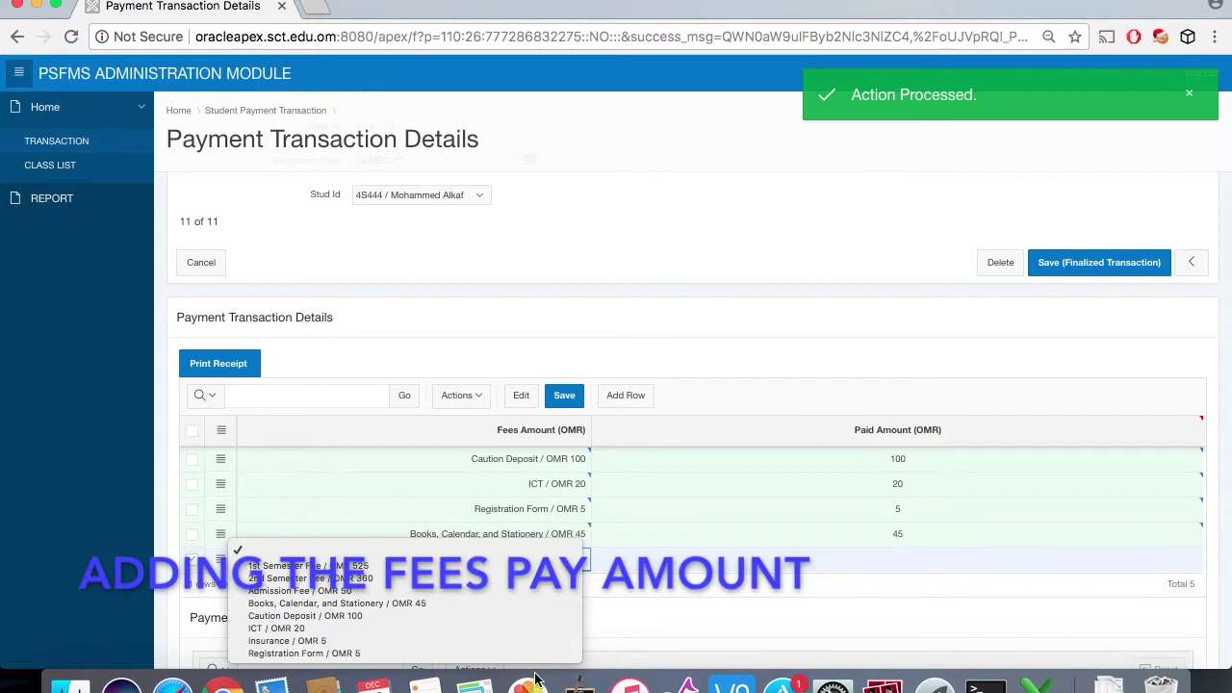
left_click(533, 590)
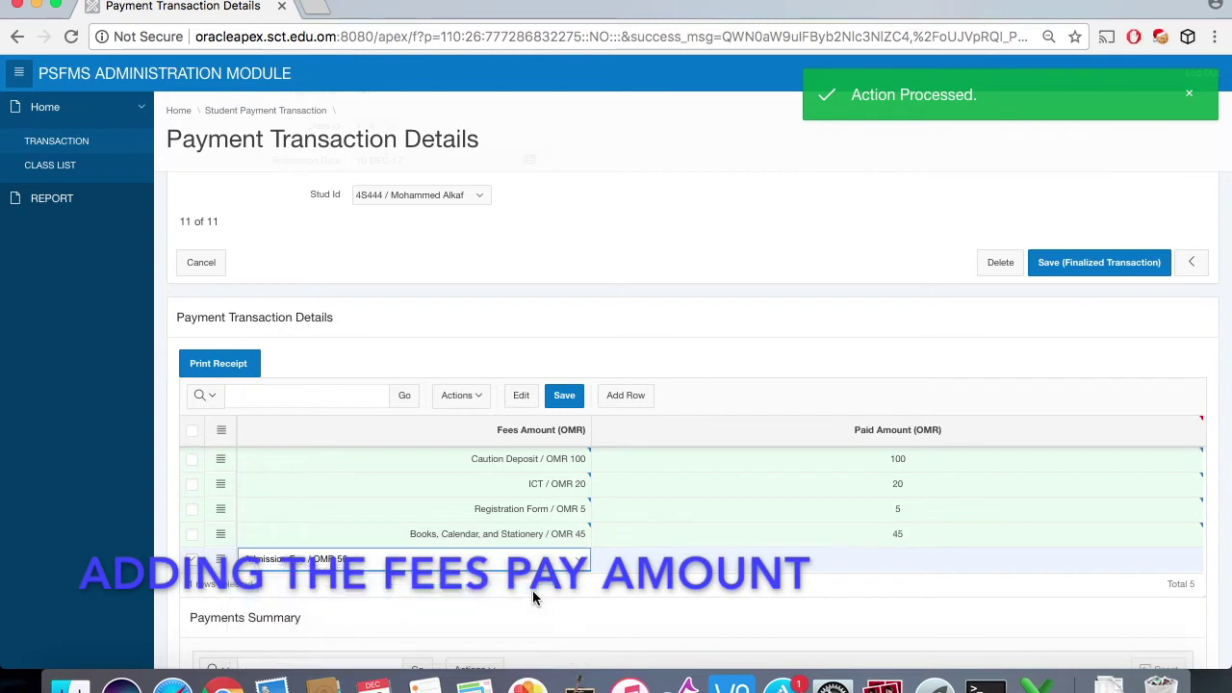
left_click(749, 563)
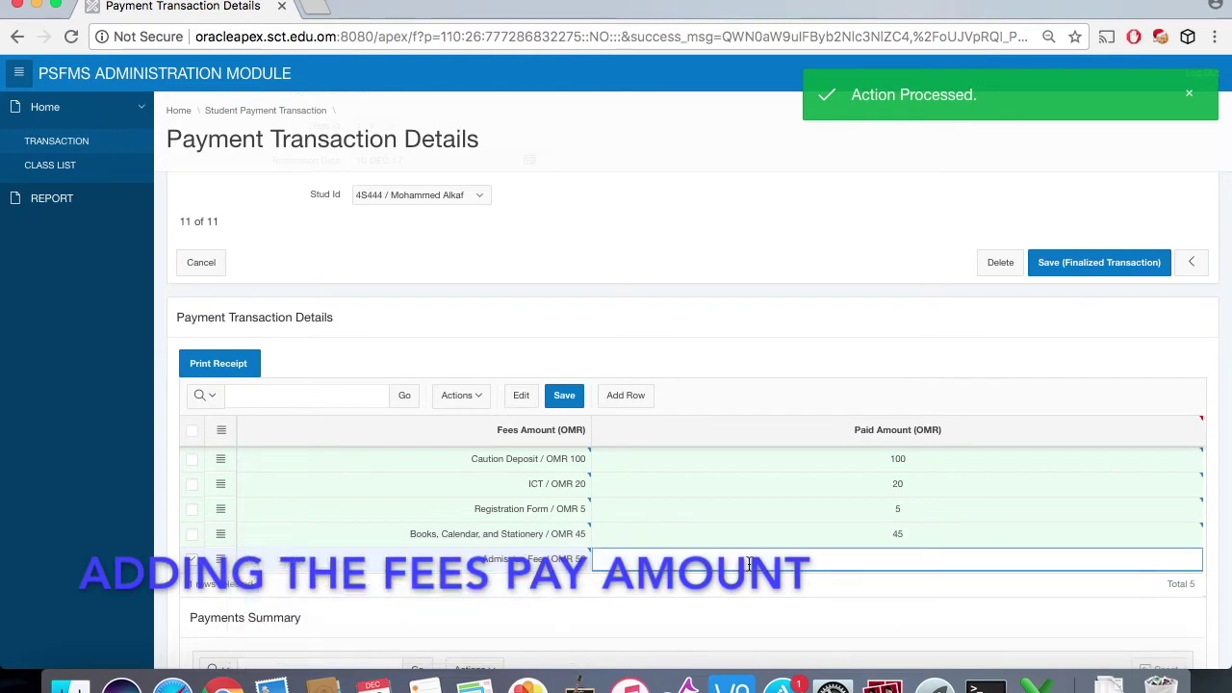
type("50")
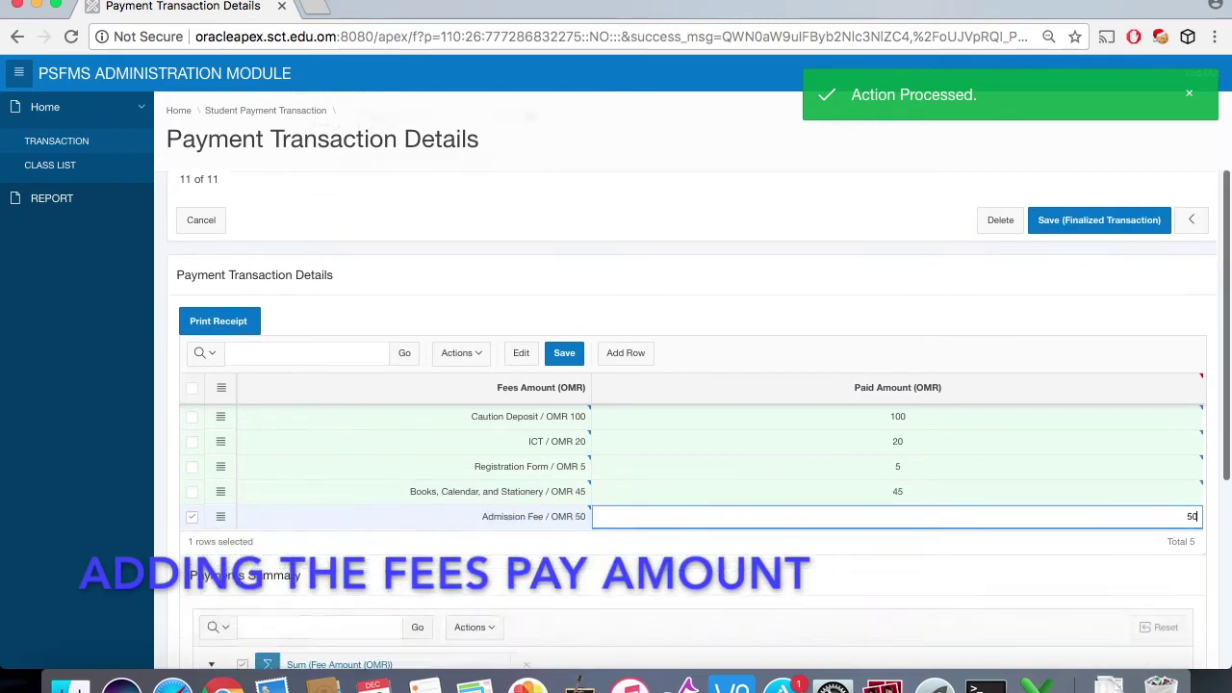
scroll(694, 385, "down", 2)
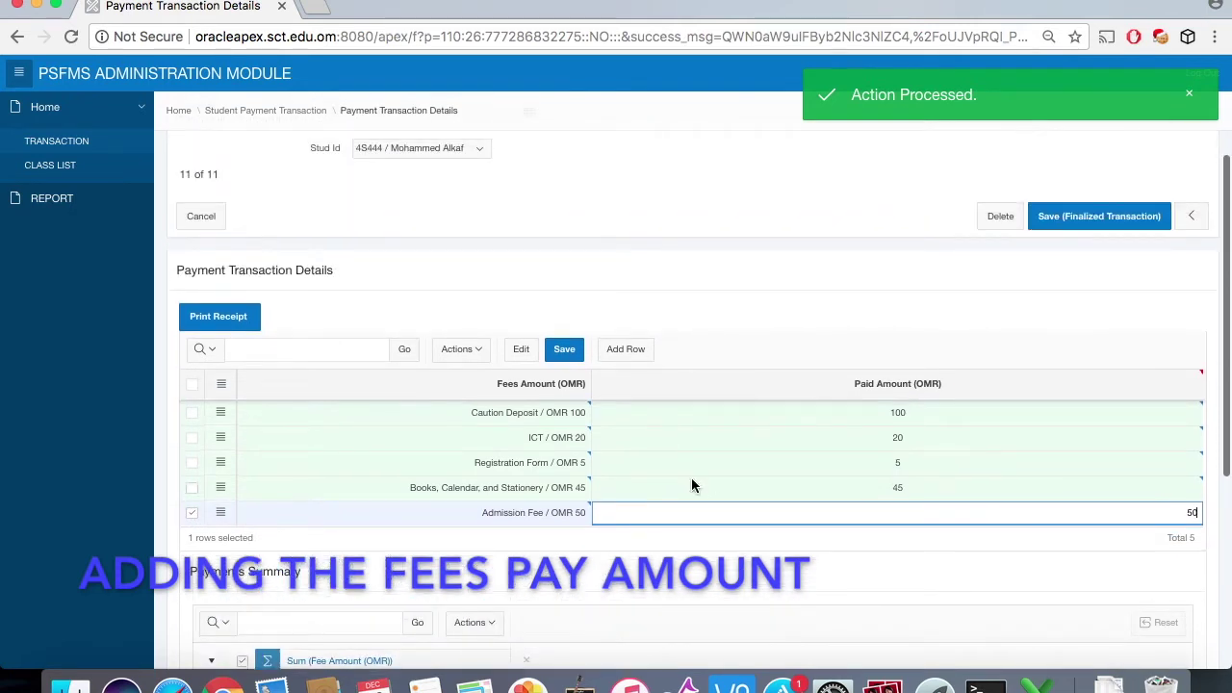
left_click(562, 354)
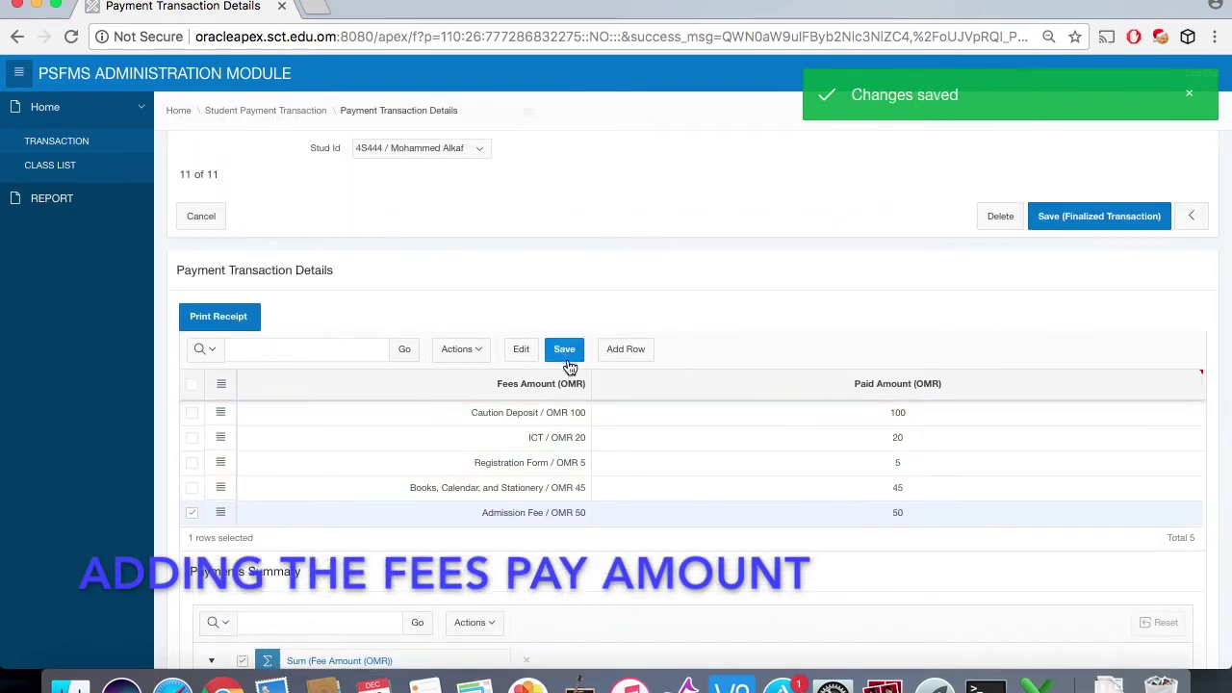
Step: Finalize the 220 OMR payment transaction with Save (Finalized Transaction)
scroll(709, 566, "down", 5)
scroll(710, 566, "up", 3)
scroll(709, 566, "up", 3)
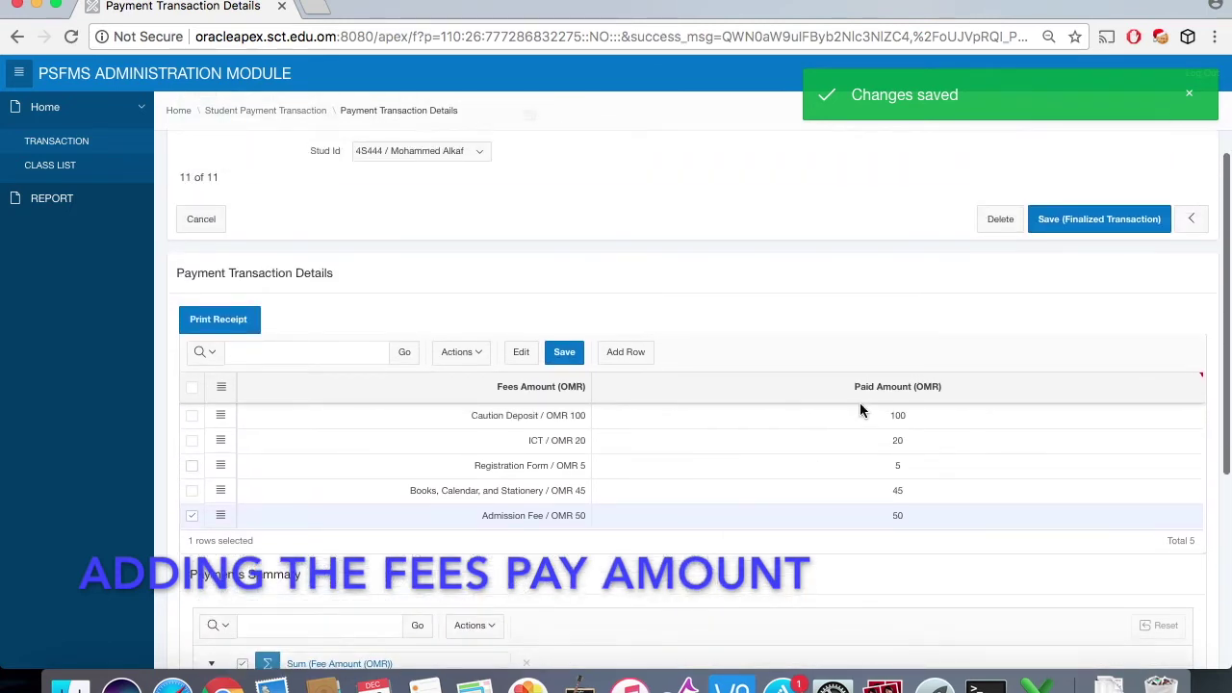
left_click(1070, 229)
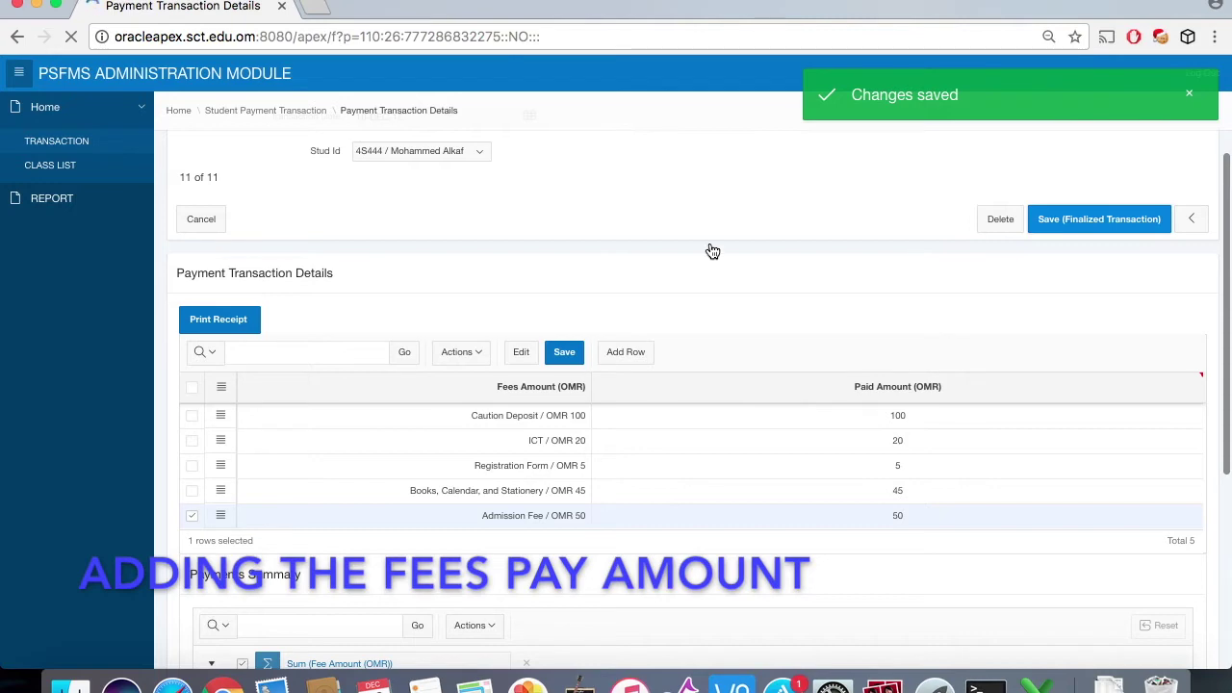
Step: Review the Payments Summary and Remaining Balance, then download payment_receipt.pdf
scroll(610, 319, "down", 8)
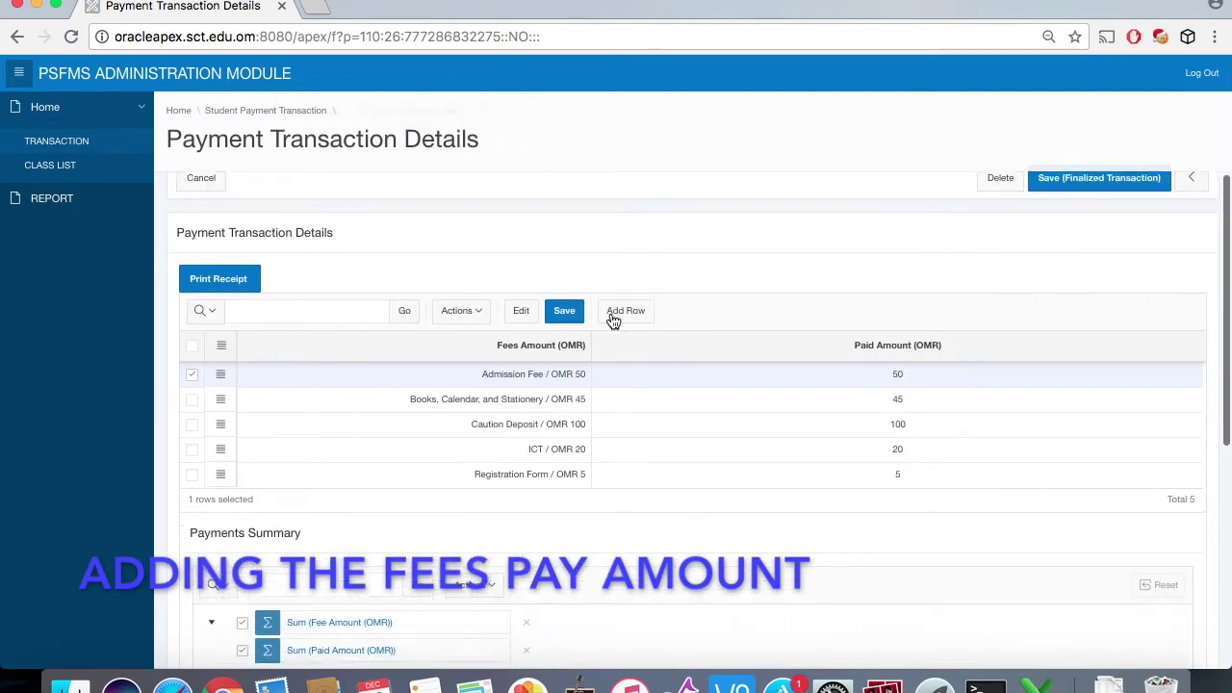
scroll(610, 319, "down", 5)
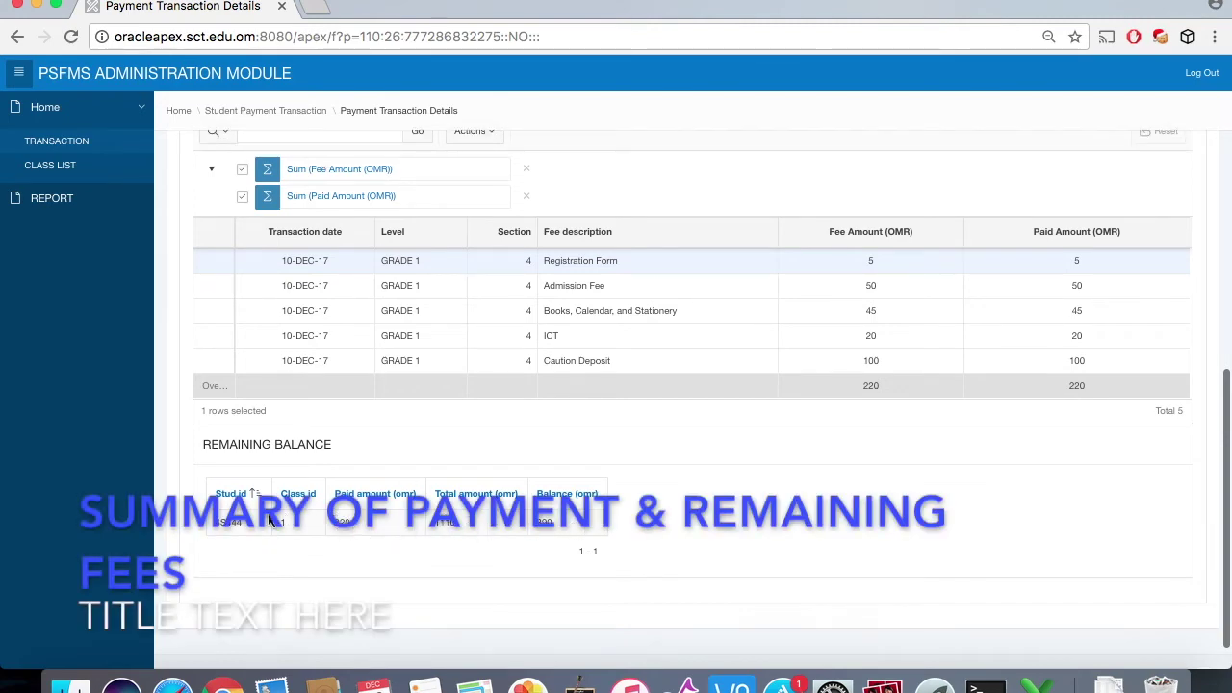
scroll(429, 468, "up", 8)
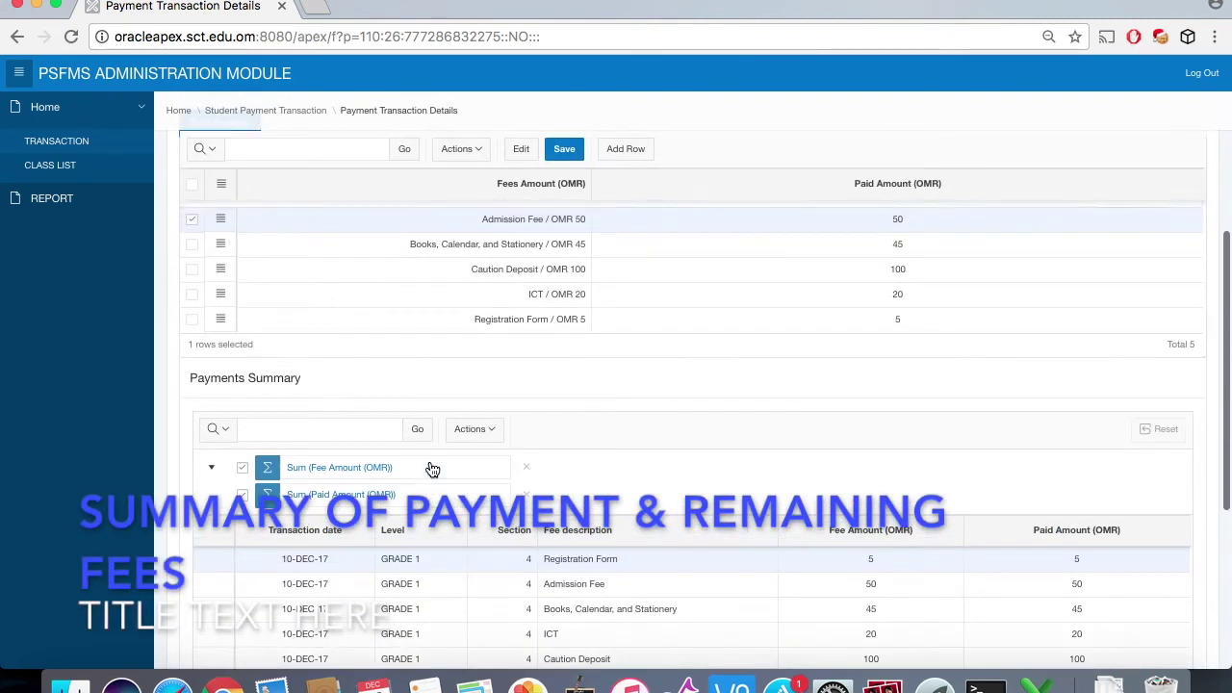
scroll(433, 469, "up", 2)
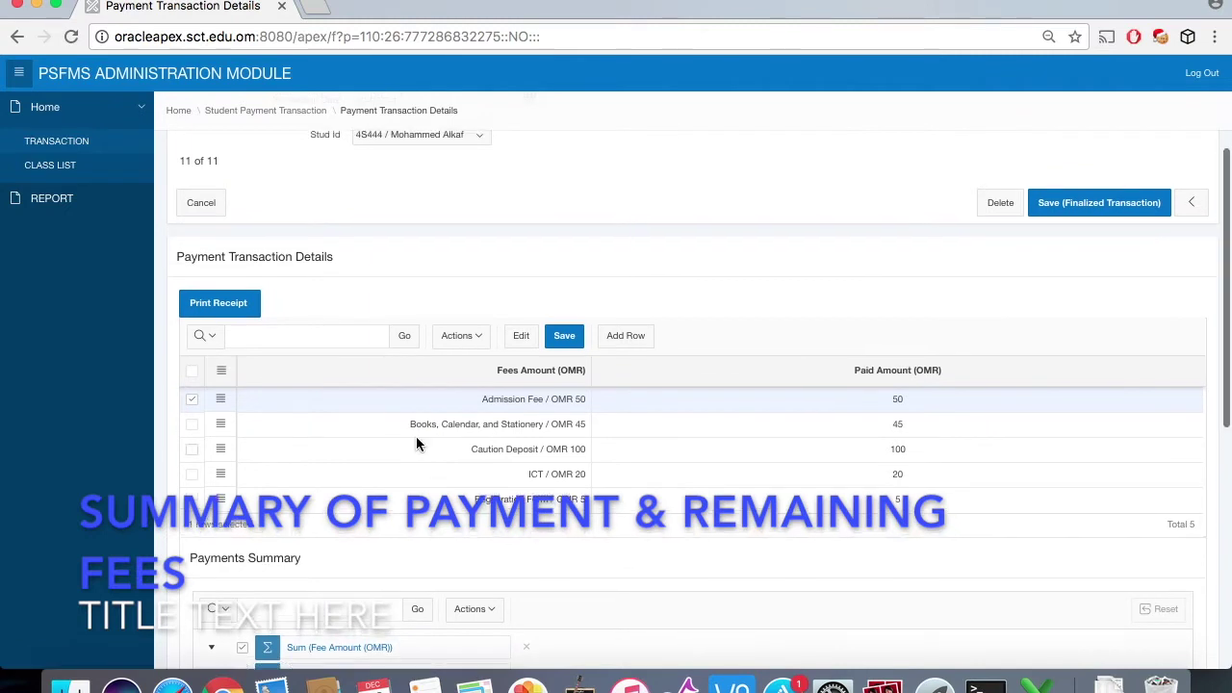
left_click(232, 308)
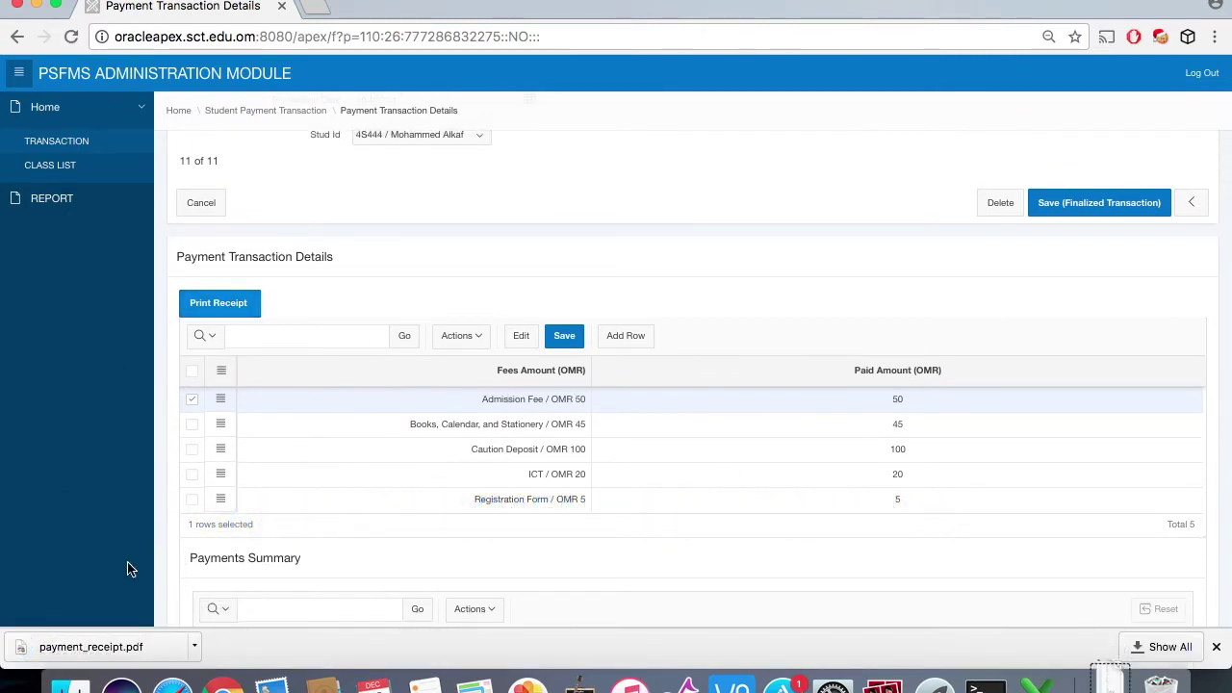
Step: Review the 220 OMR payment receipt PDF, then open the admin Balance Report showing 890 OMR remaining
left_click(129, 651)
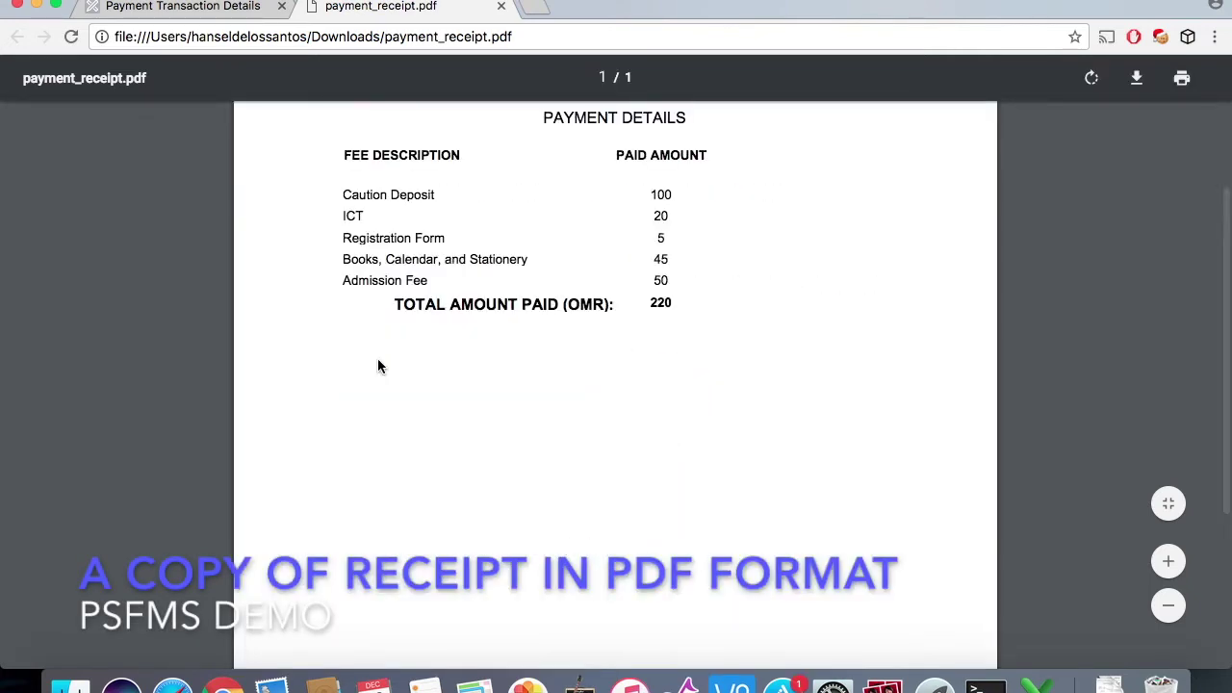
scroll(378, 362, "up", 1)
scroll(378, 359, "up", 3)
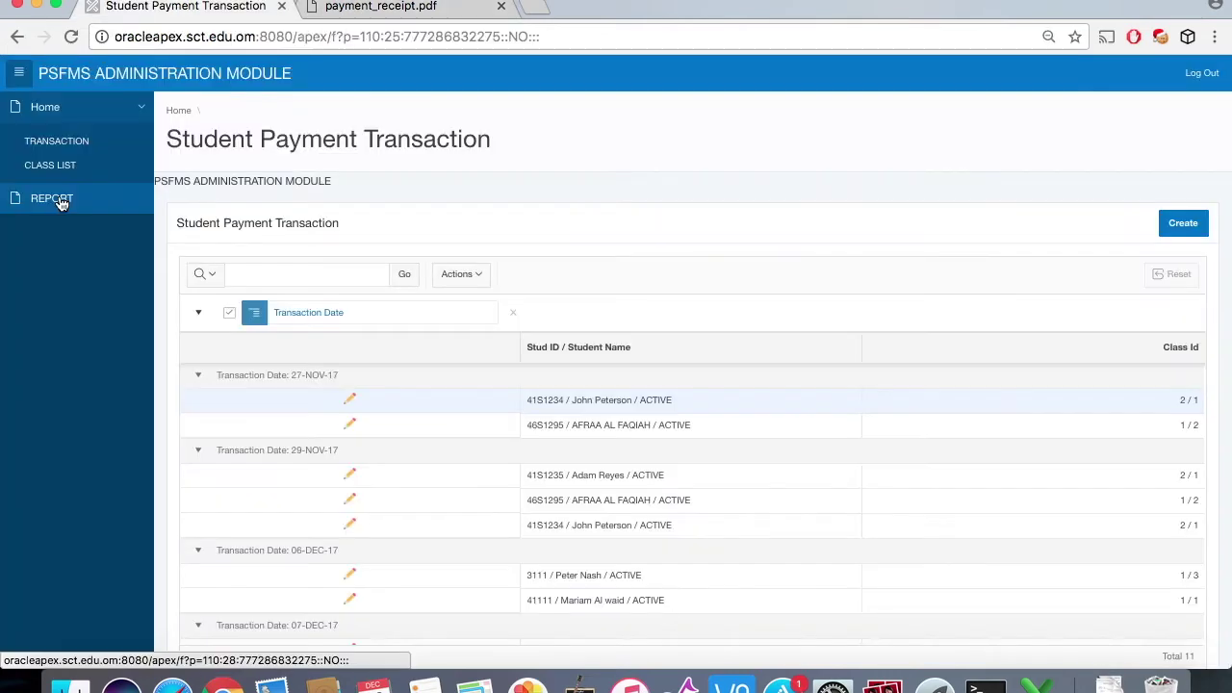
left_click(53, 198)
scroll(476, 400, "down", 1)
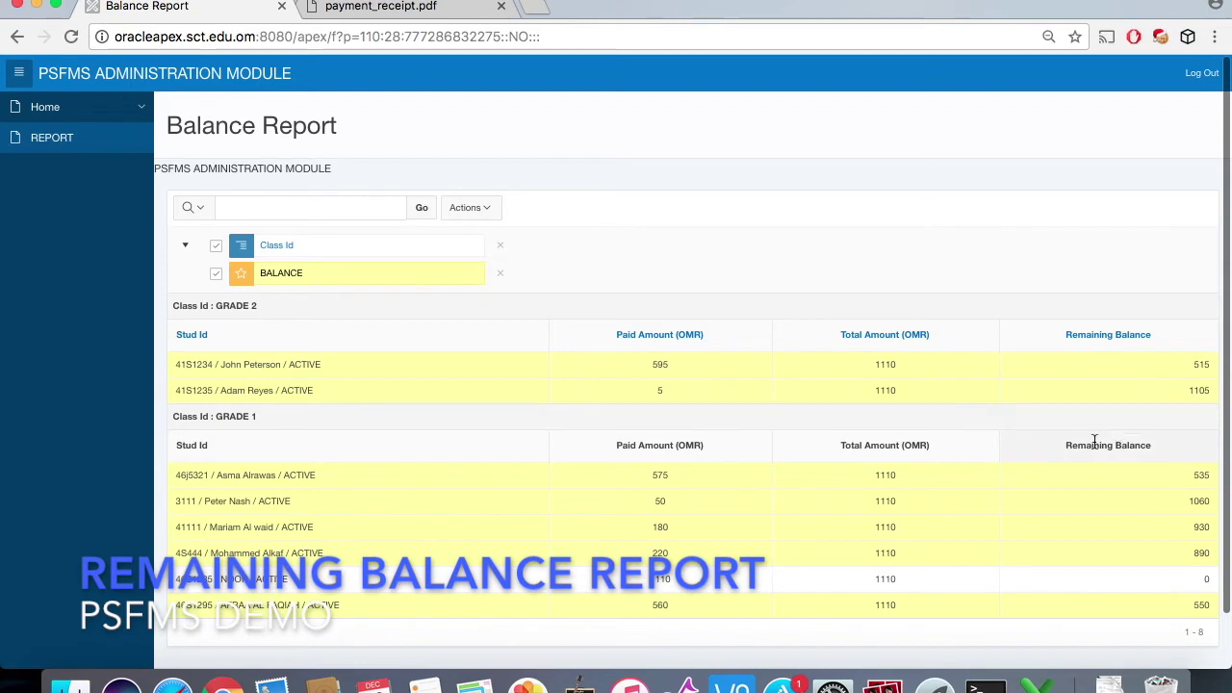
Step: Export the Balance Report through Actions > Download as balance_report.xls
scroll(1094, 440, "down", 2)
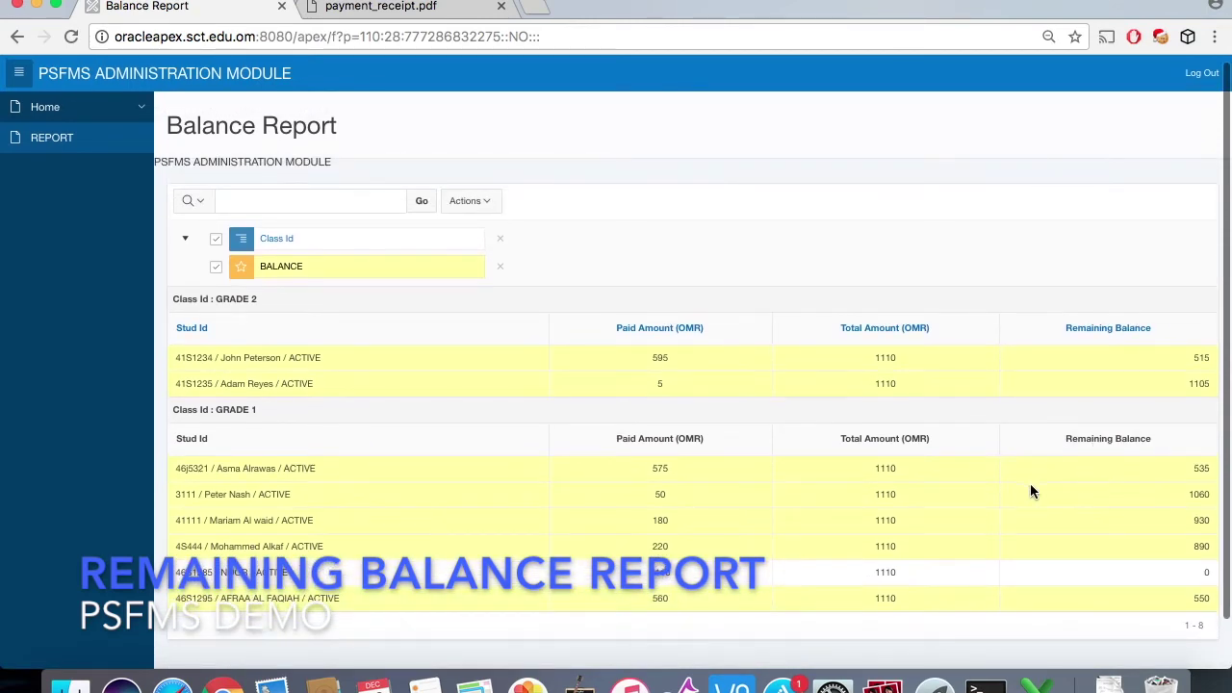
left_click(492, 215)
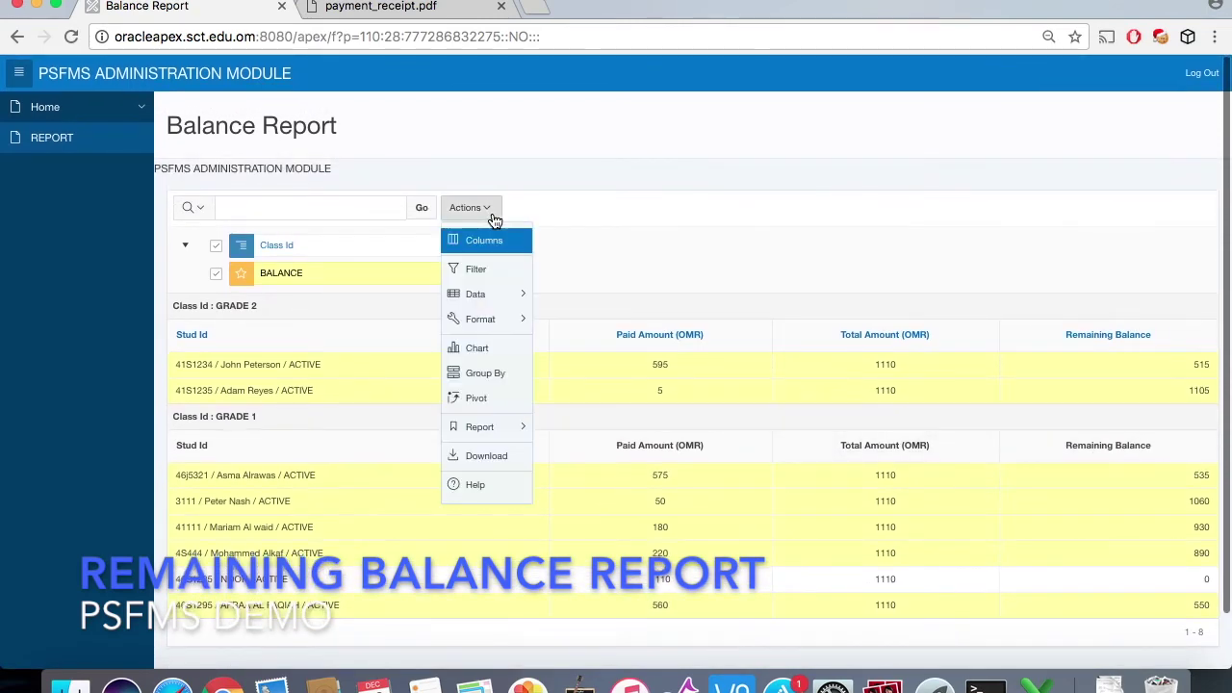
mouse_move(510, 429)
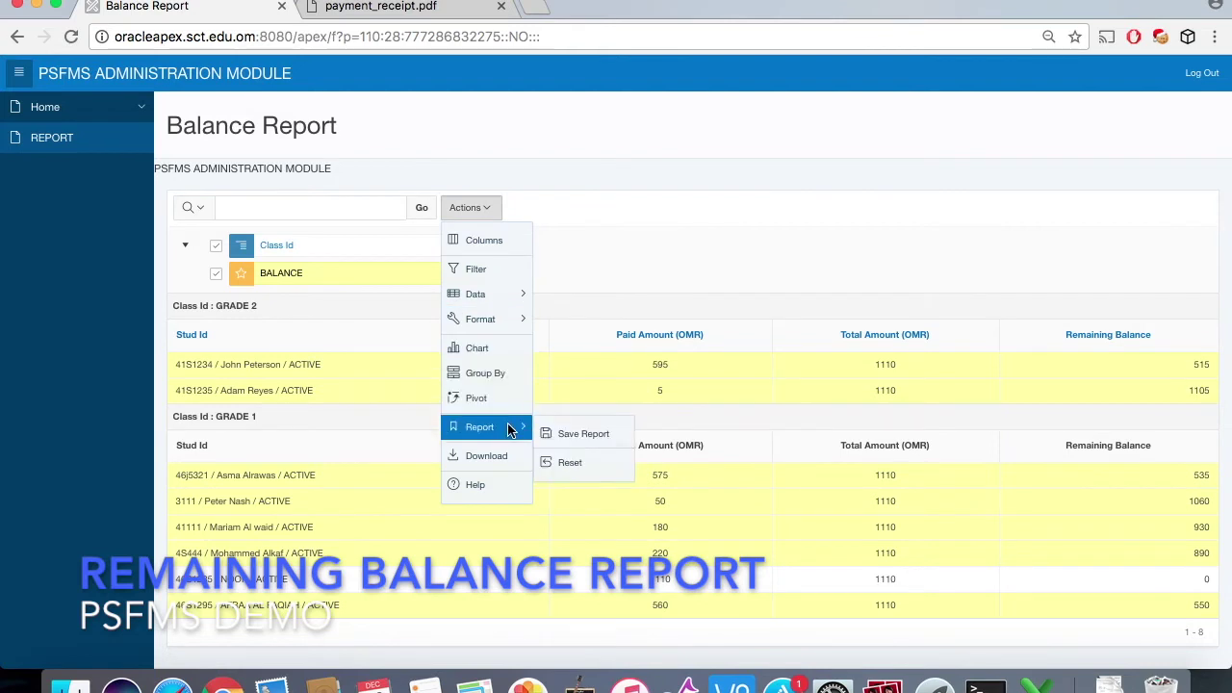
left_click(508, 456)
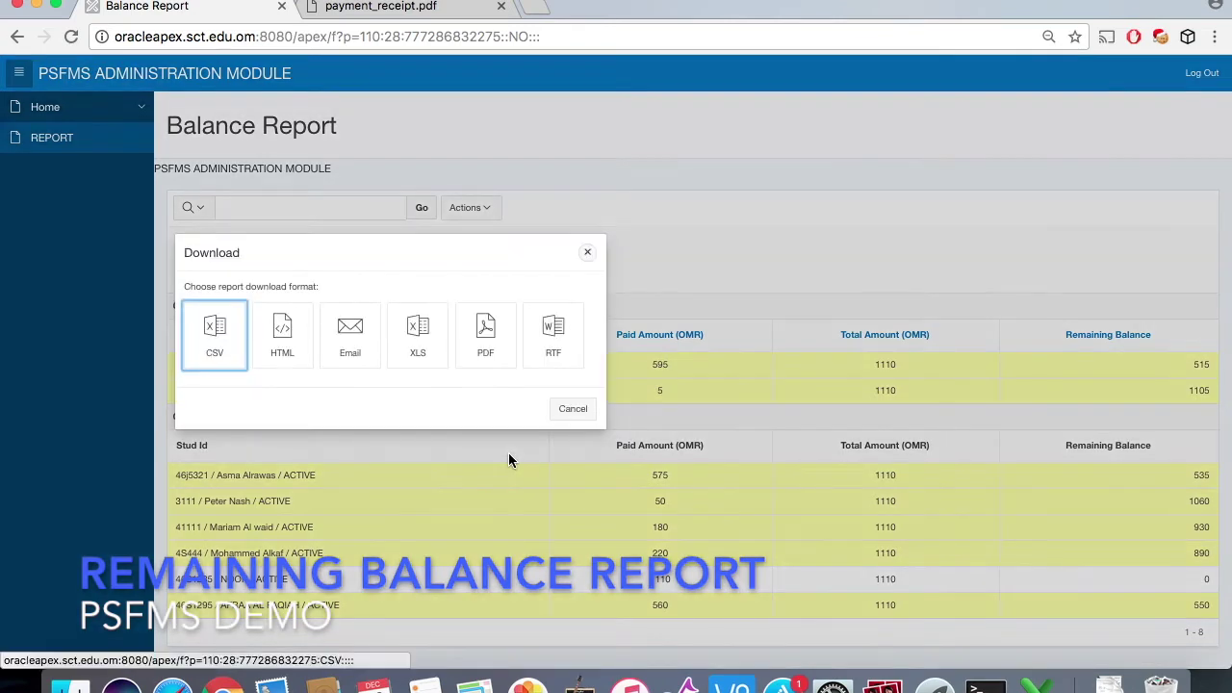
left_click(424, 339)
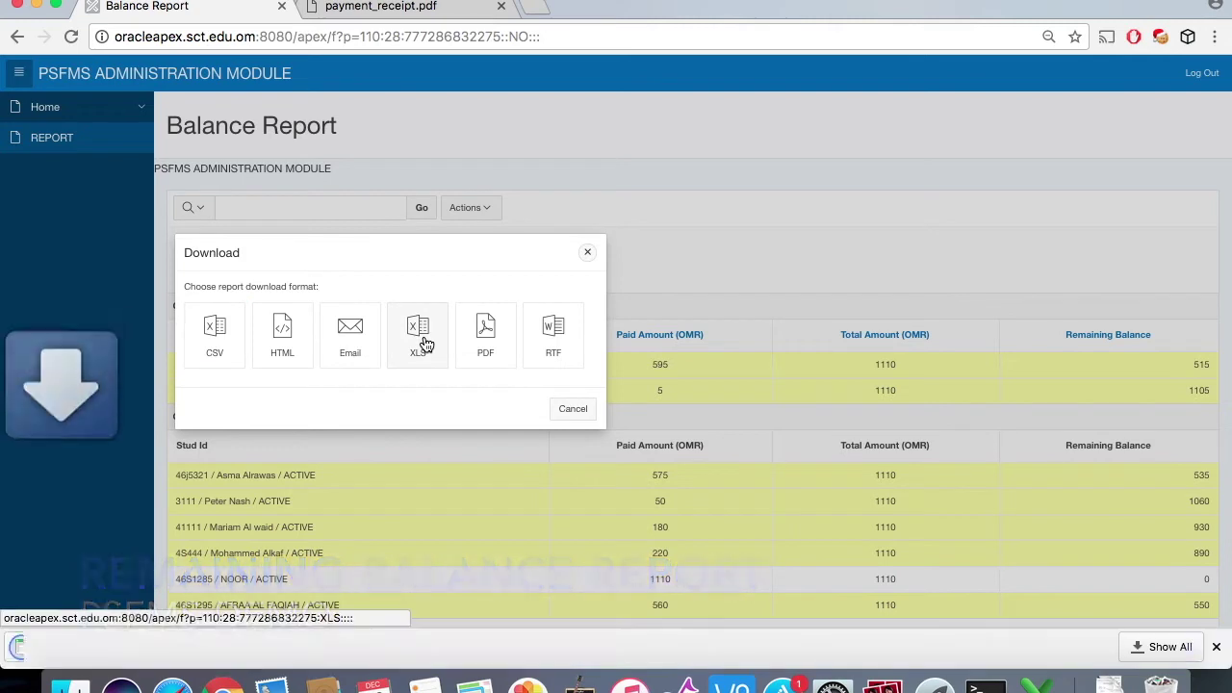
left_click(574, 409)
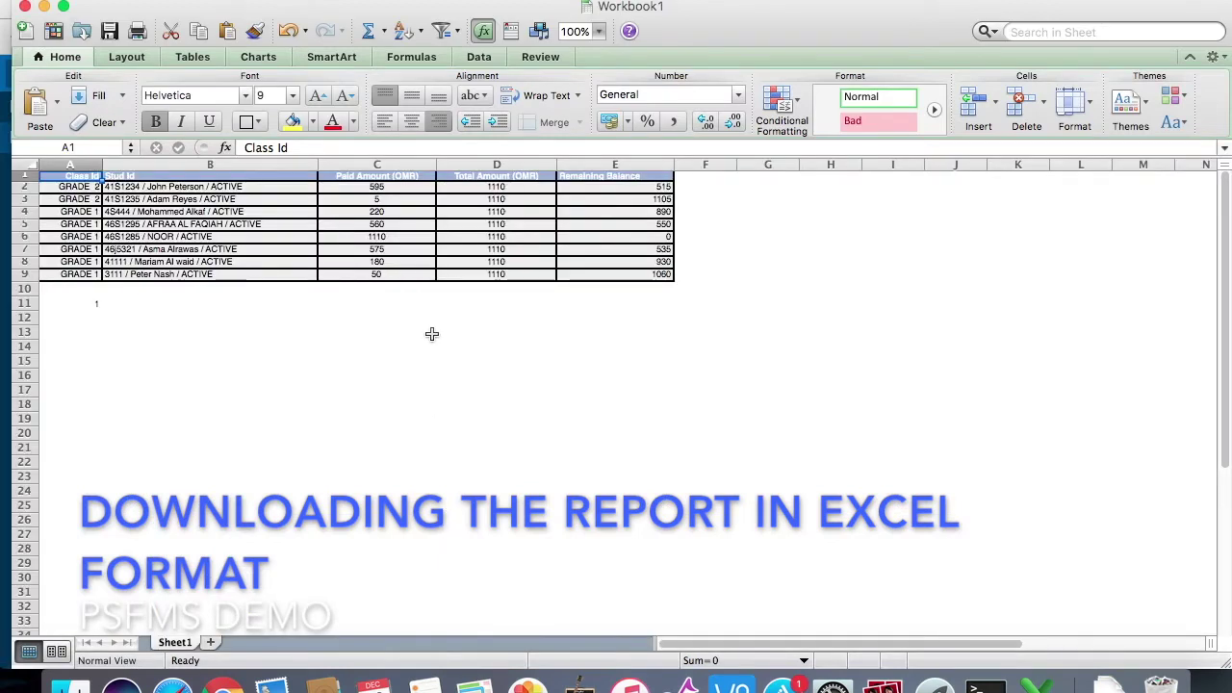
Step: Zoom the eight-student balance sheet to 150%, check the A2:E9 sum, and return to Chrome
left_click(598, 32)
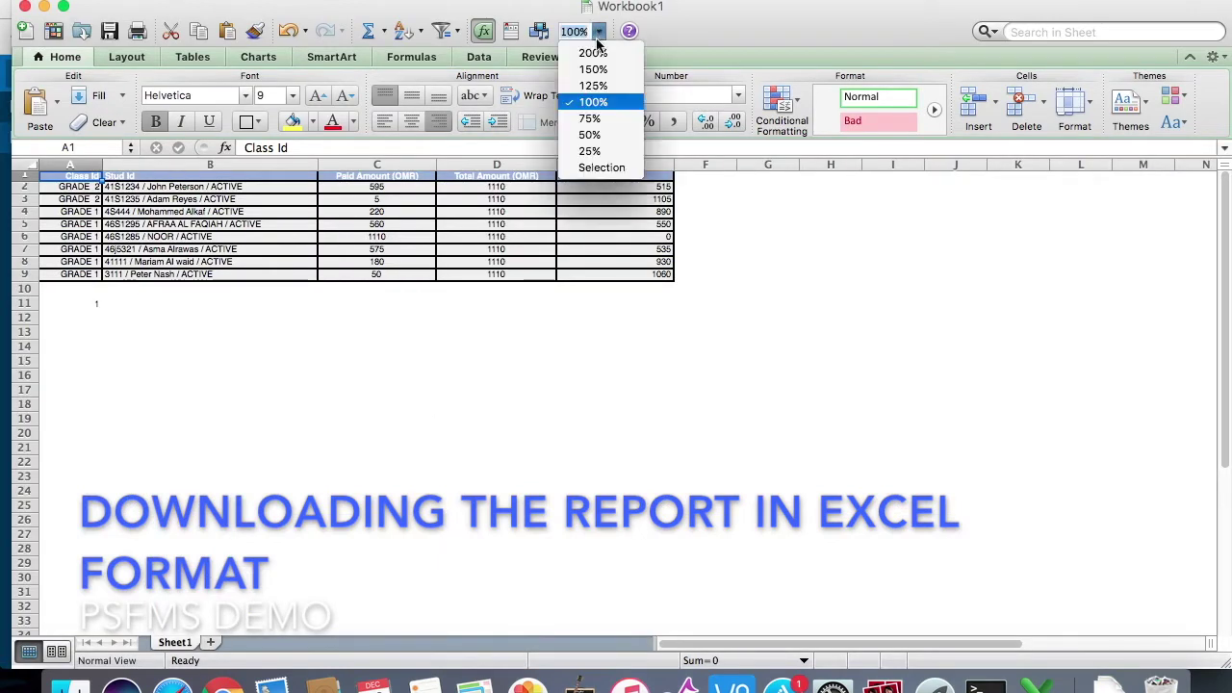
left_click(593, 69)
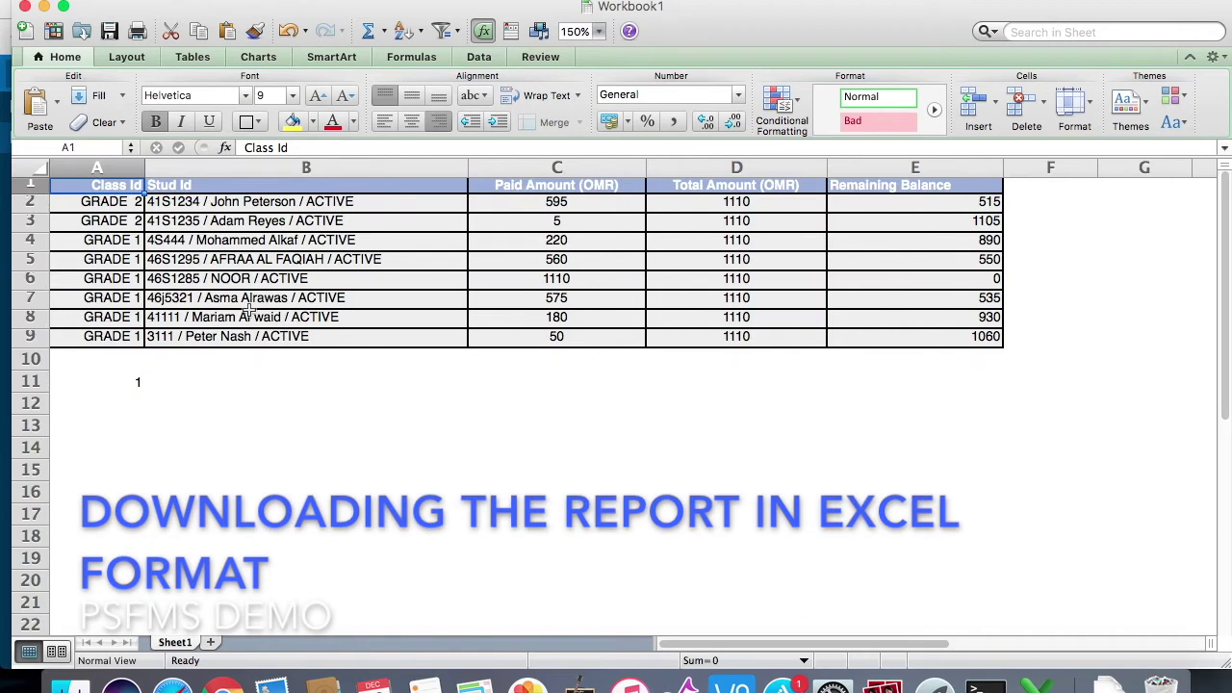
left_click_drag(116, 200, 962, 339)
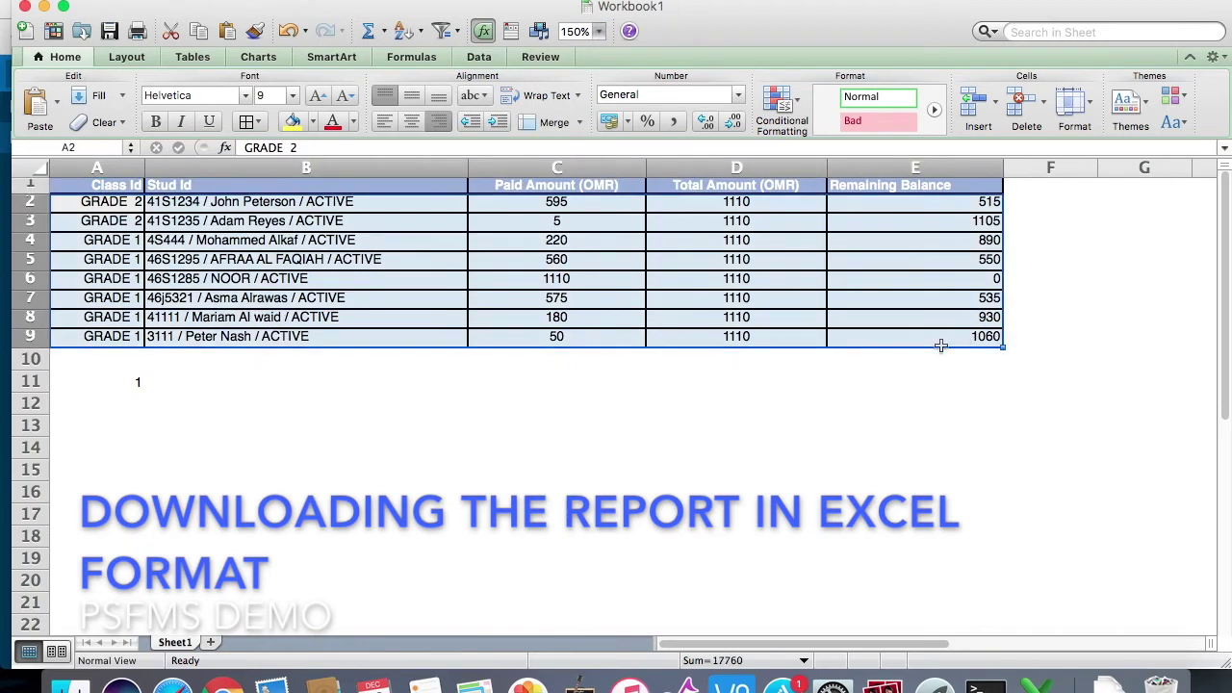
left_click(785, 454)
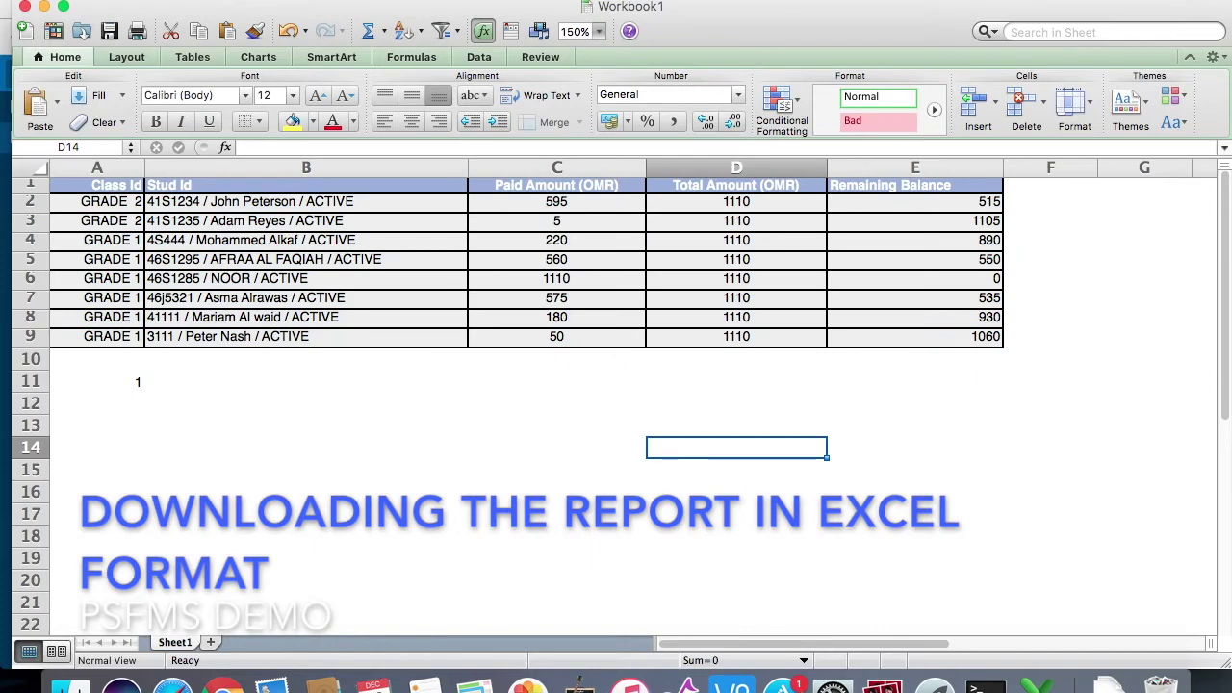
key("ctrl+Up")
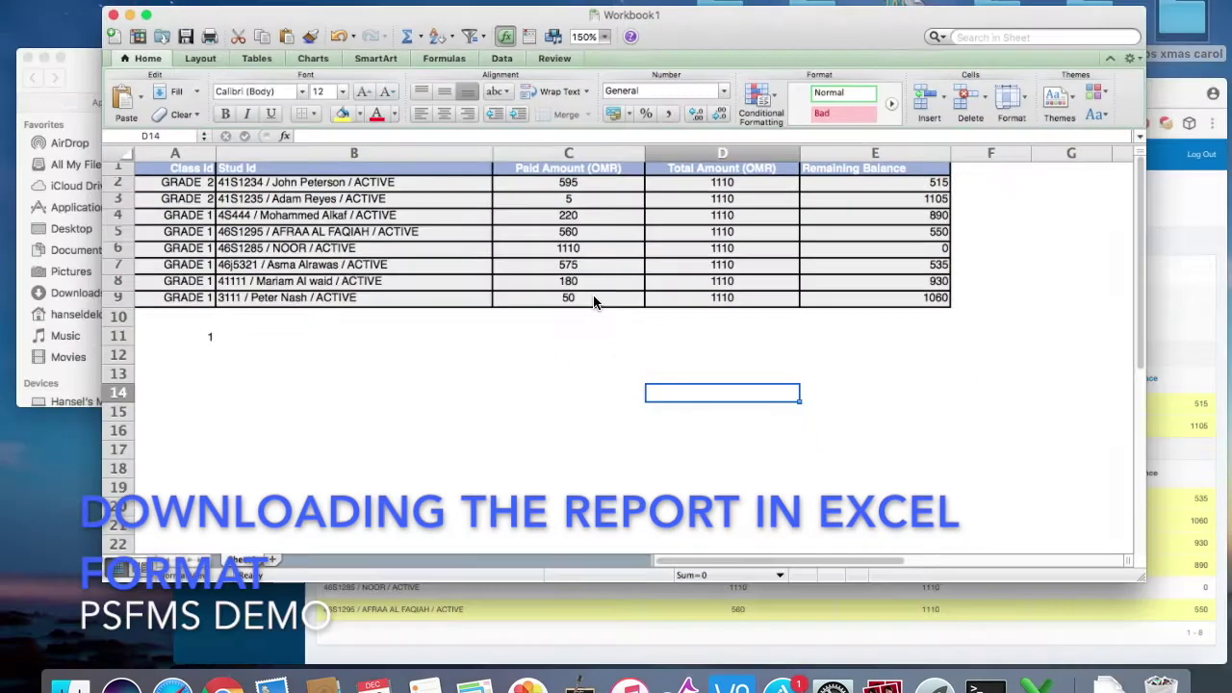
left_click(860, 544)
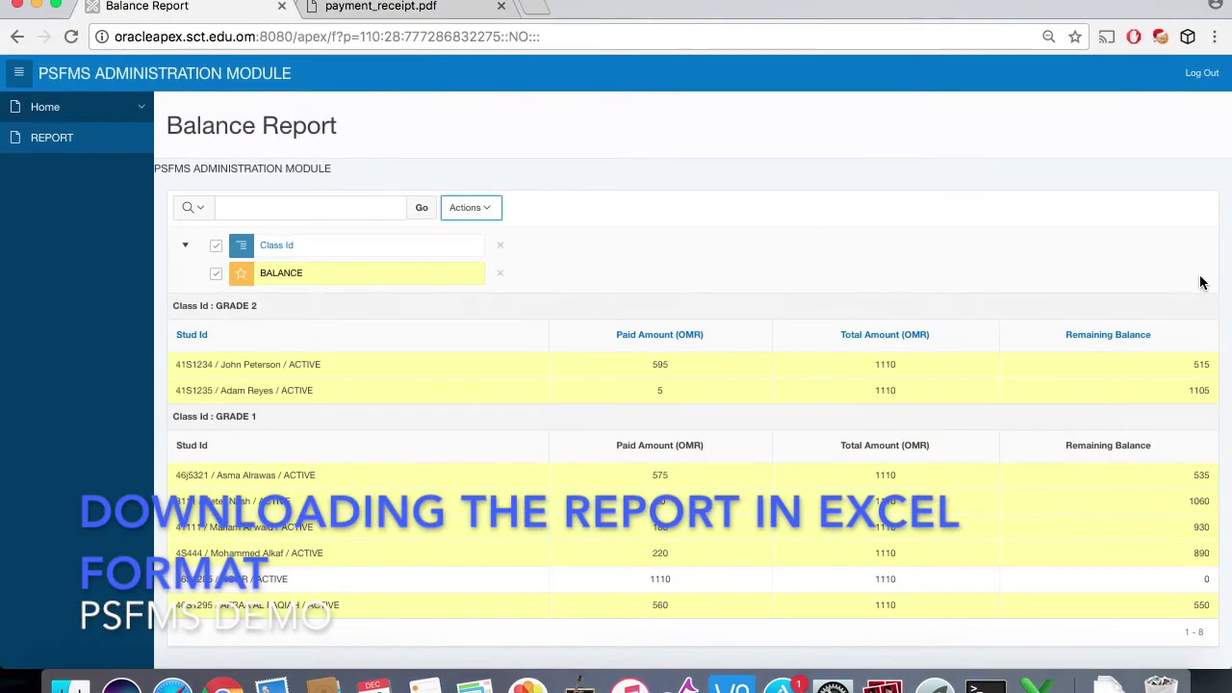
Step: Log out of the admin module and sign in to the student portal with the student's username and password
left_click(1201, 74)
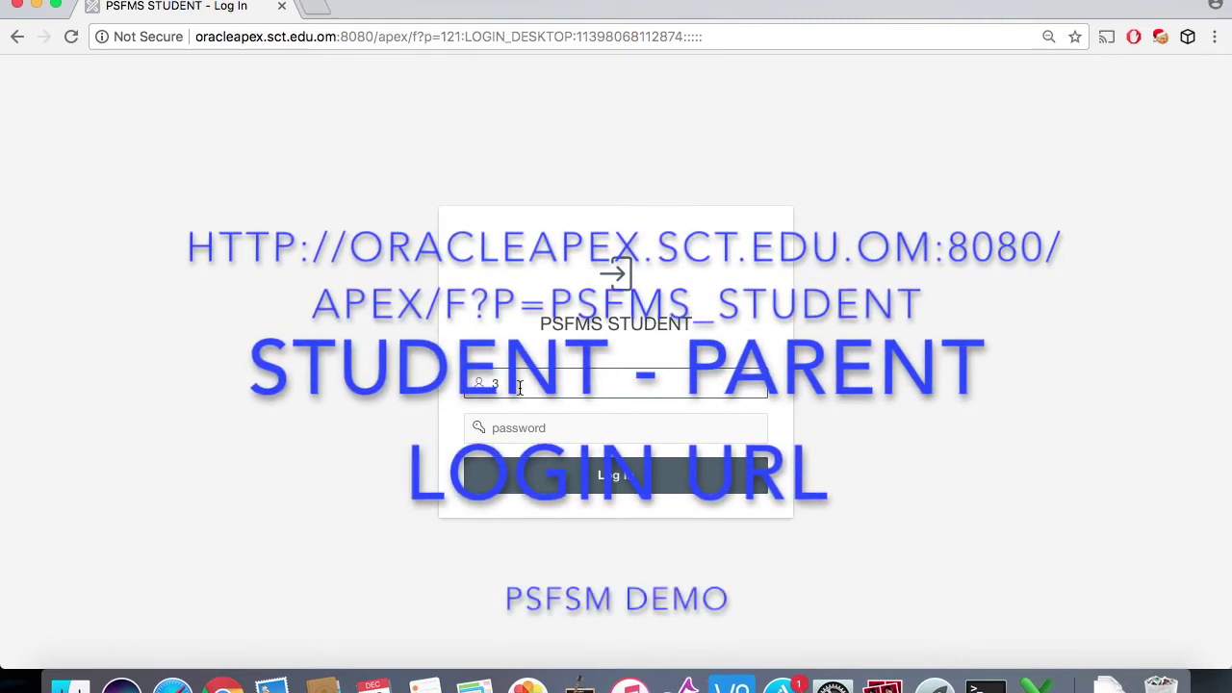
key("BackSpace")
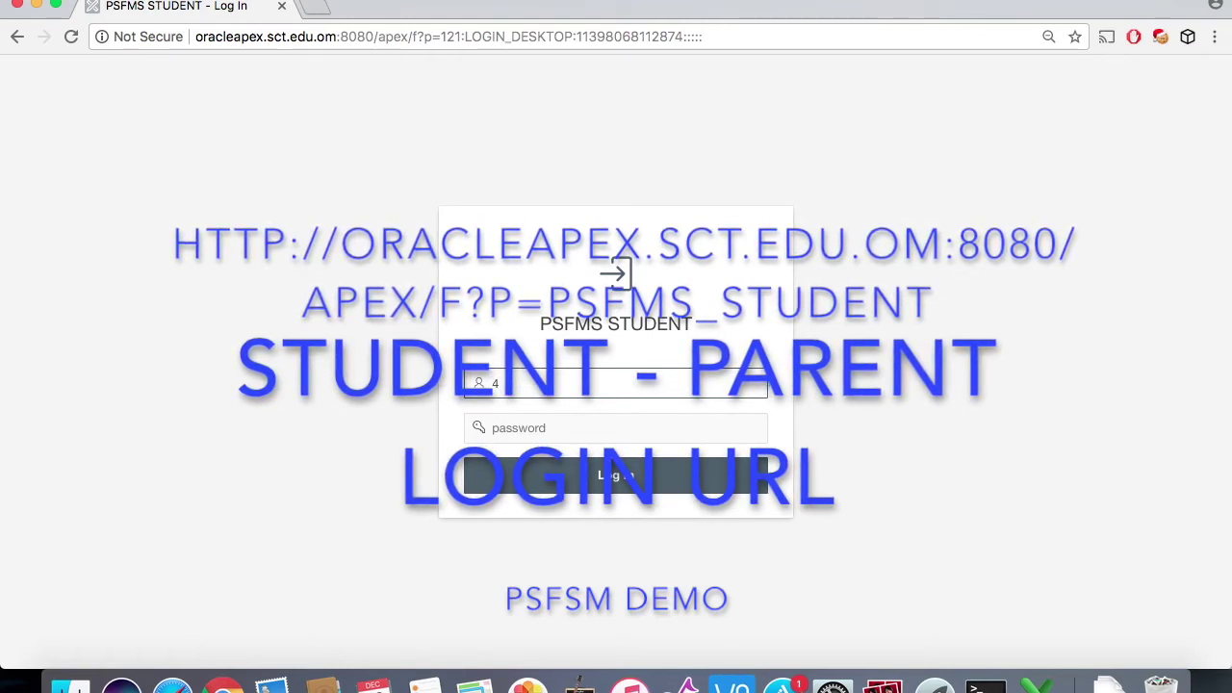
type("45")
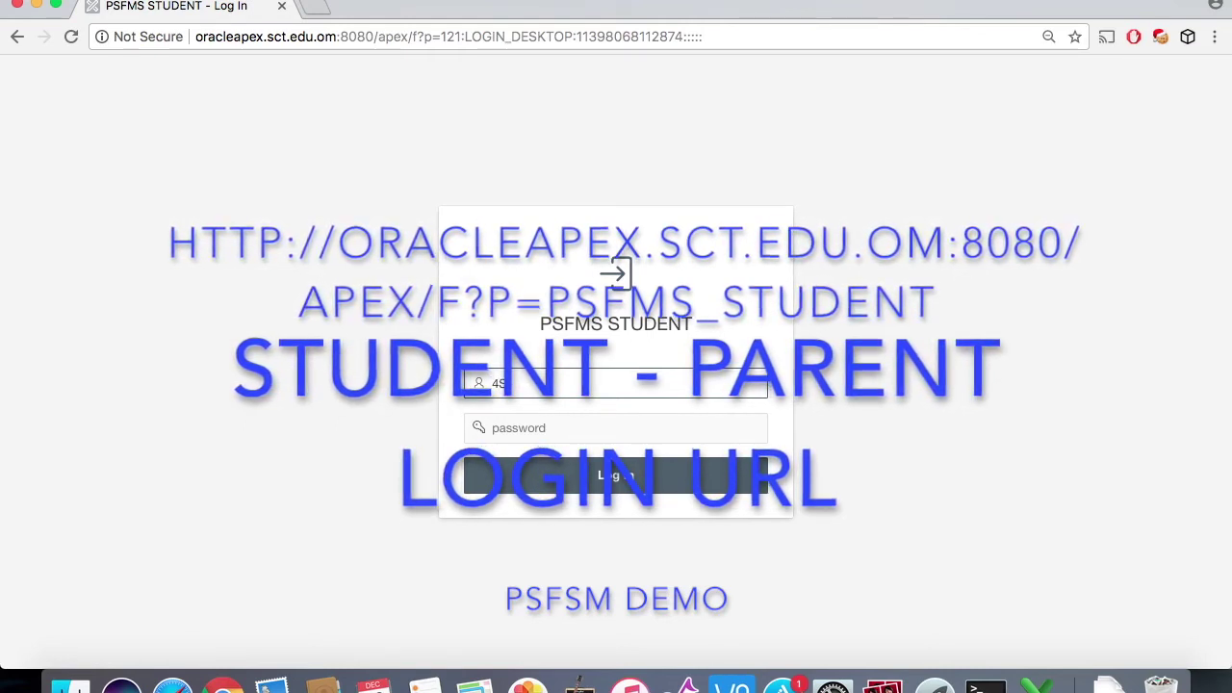
type("344")
left_click(470, 430)
type("******")
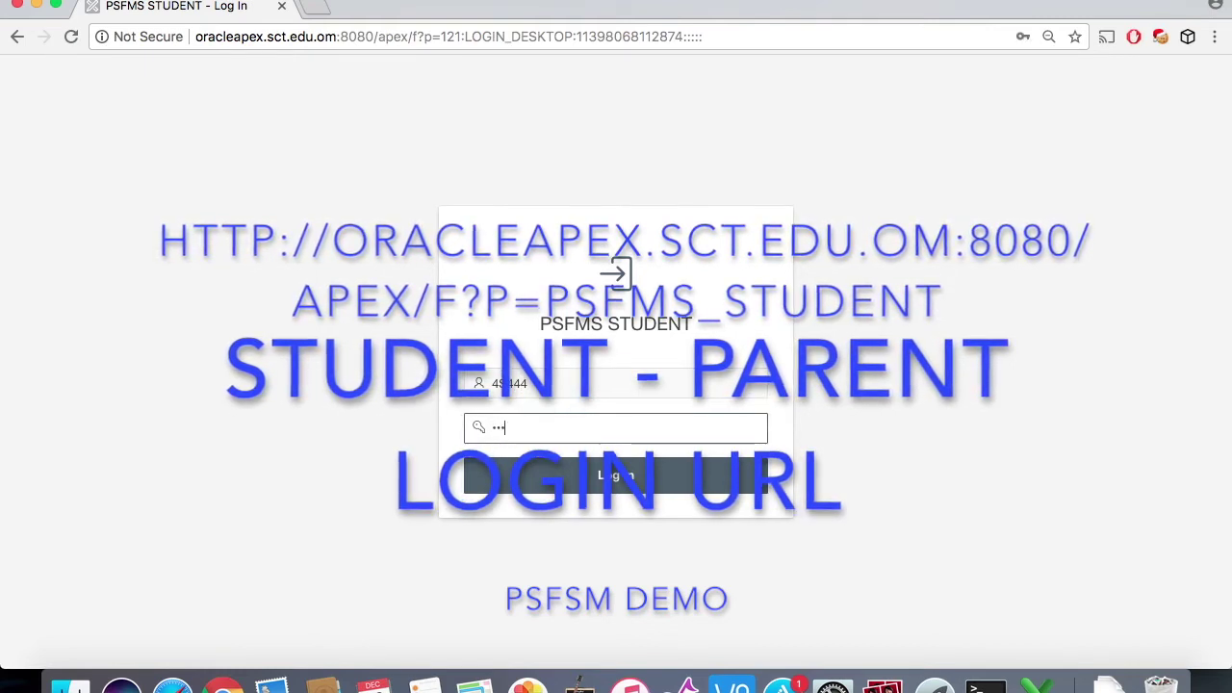
left_click(590, 494)
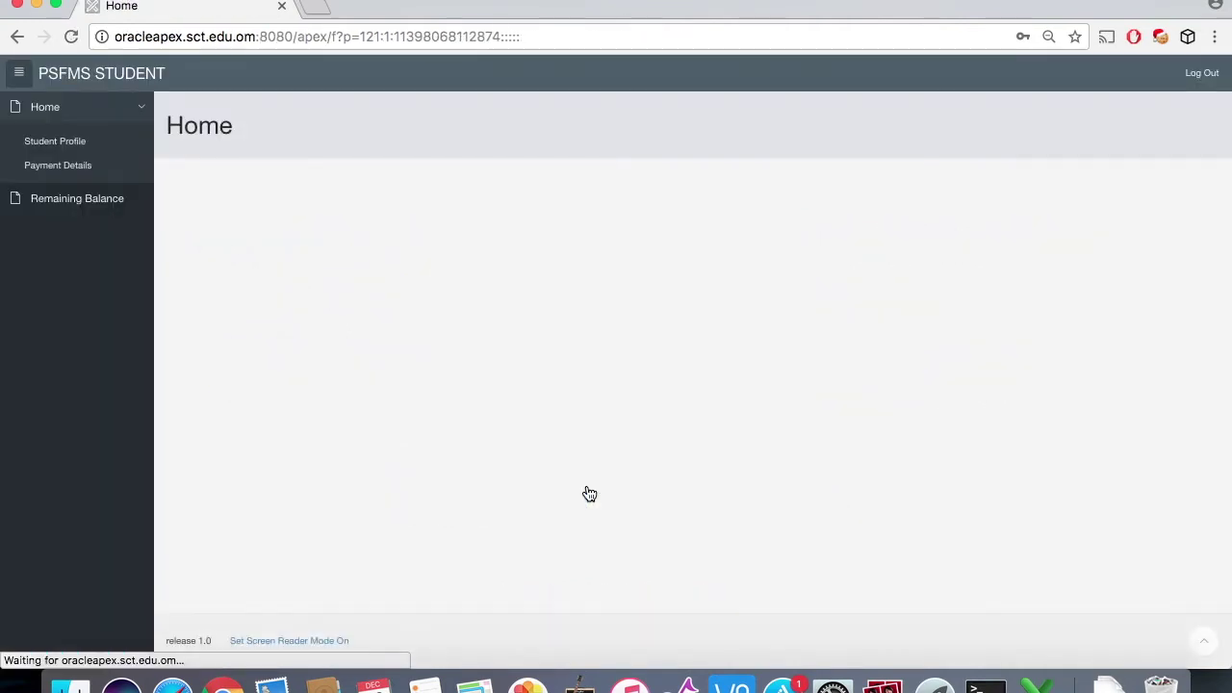
Step: Edit the Student Profile record, pick 6 February 2017 as the Birthday, and apply the changes
left_click(89, 147)
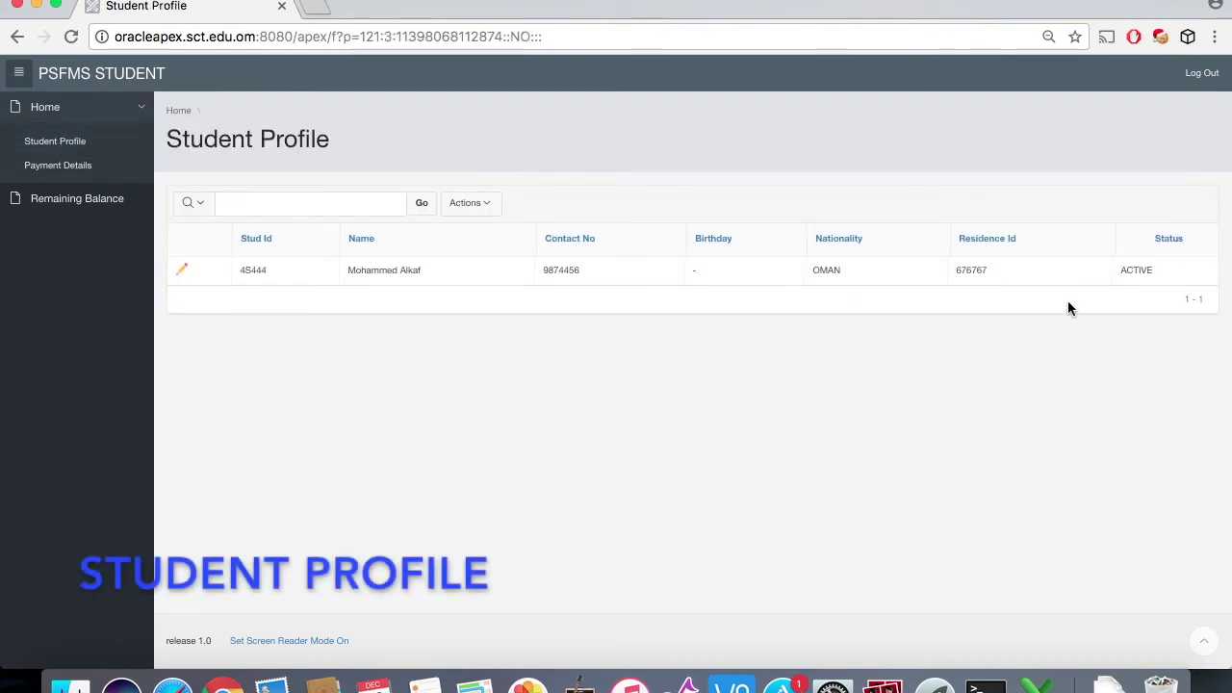
left_click(180, 269)
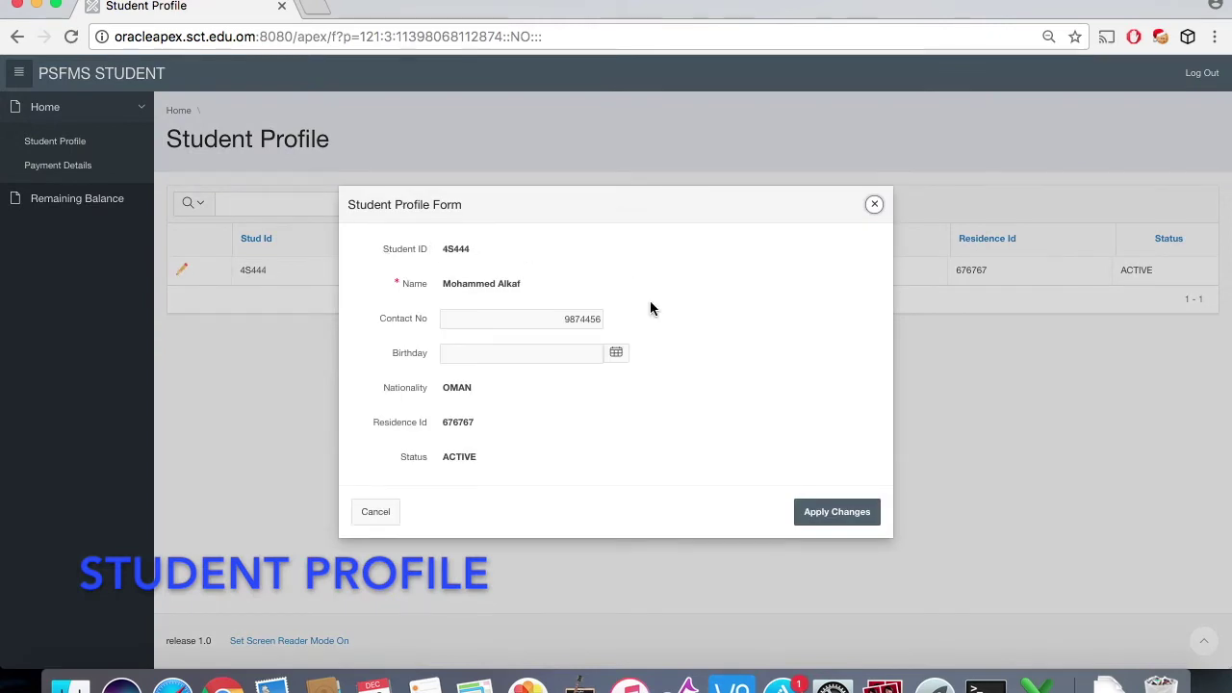
left_click(617, 356)
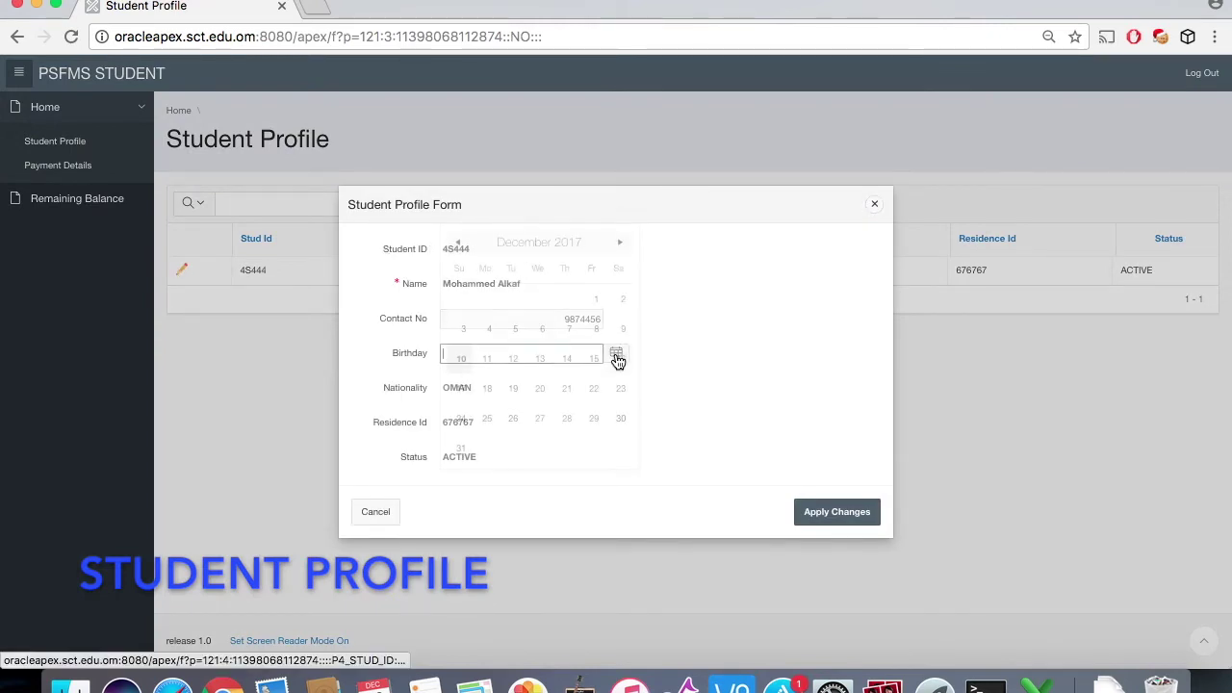
left_click(455, 243)
left_click(455, 243)
left_click(454, 243)
left_click(456, 243)
left_click(457, 246)
left_click(458, 245)
left_click(457, 245)
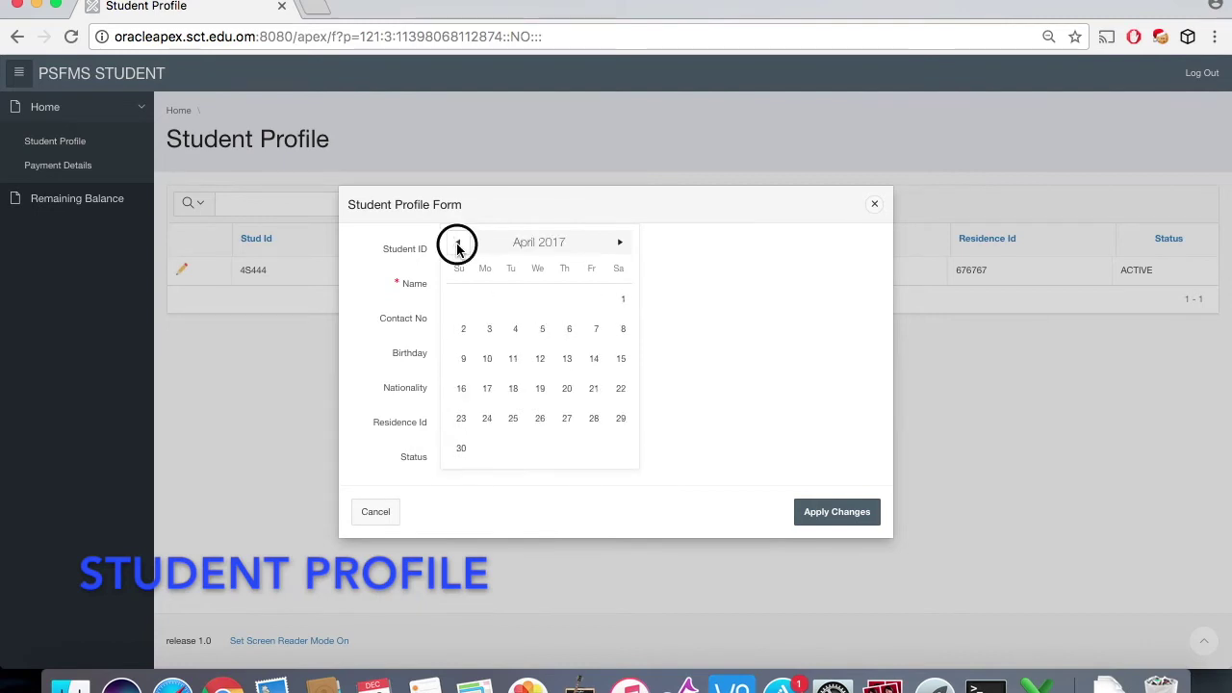
left_click(458, 245)
left_click(458, 244)
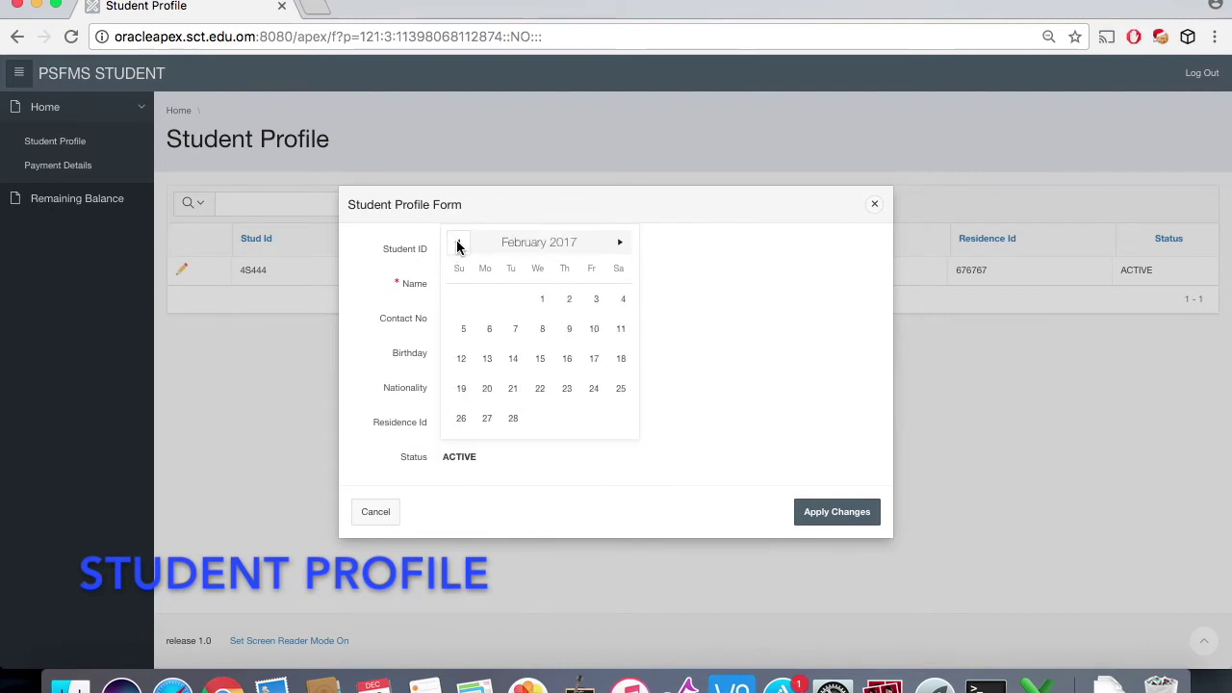
left_click(488, 335)
left_click(837, 520)
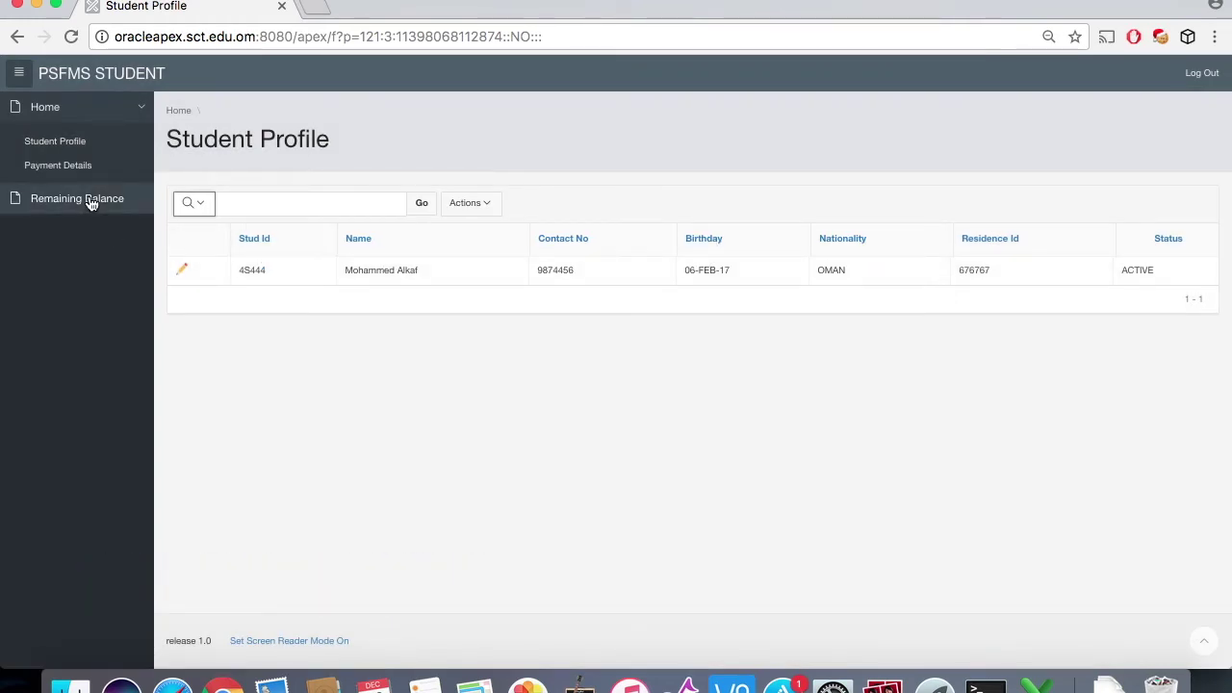
left_click(91, 167)
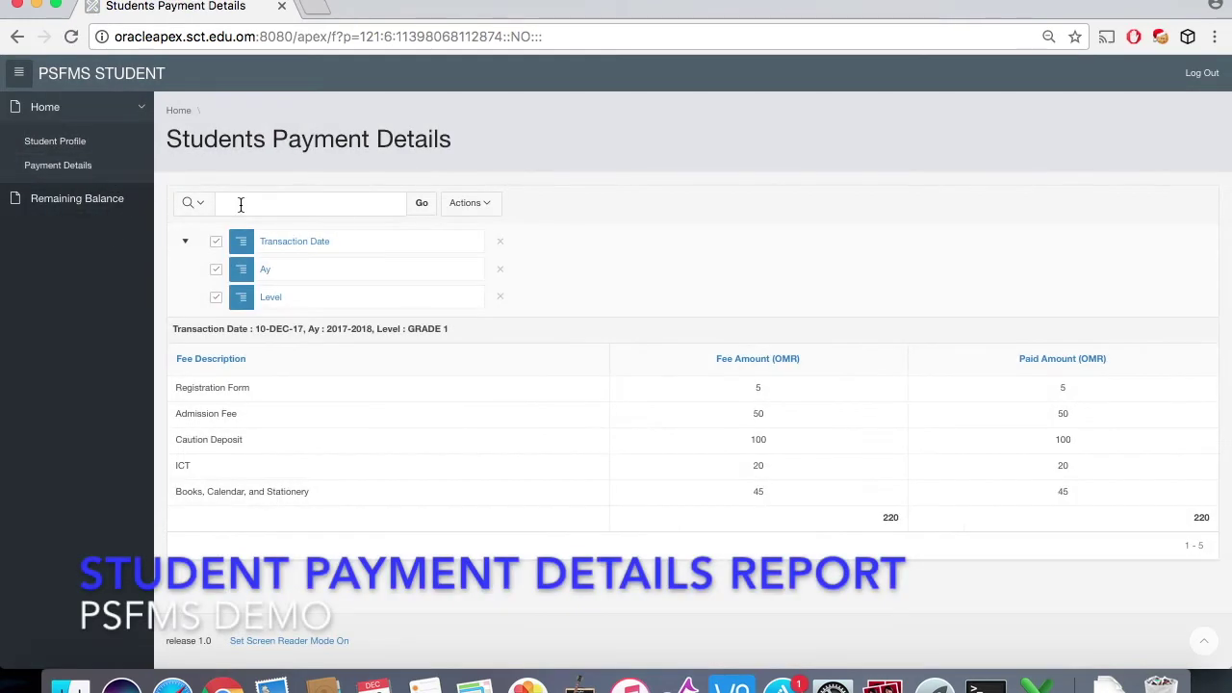
Step: Download the Students Payment Details report as an XLS file and open it in Excel
scroll(597, 474, "down", 1)
scroll(597, 475, "up", 1)
left_click(482, 205)
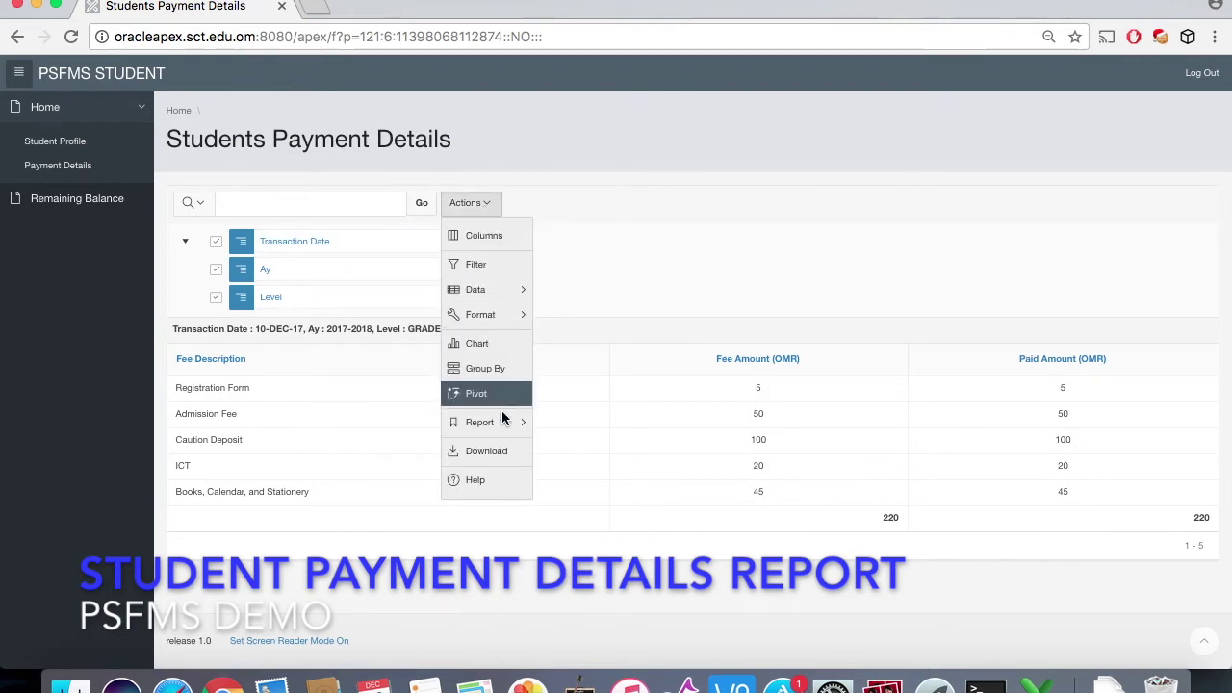
left_click(502, 449)
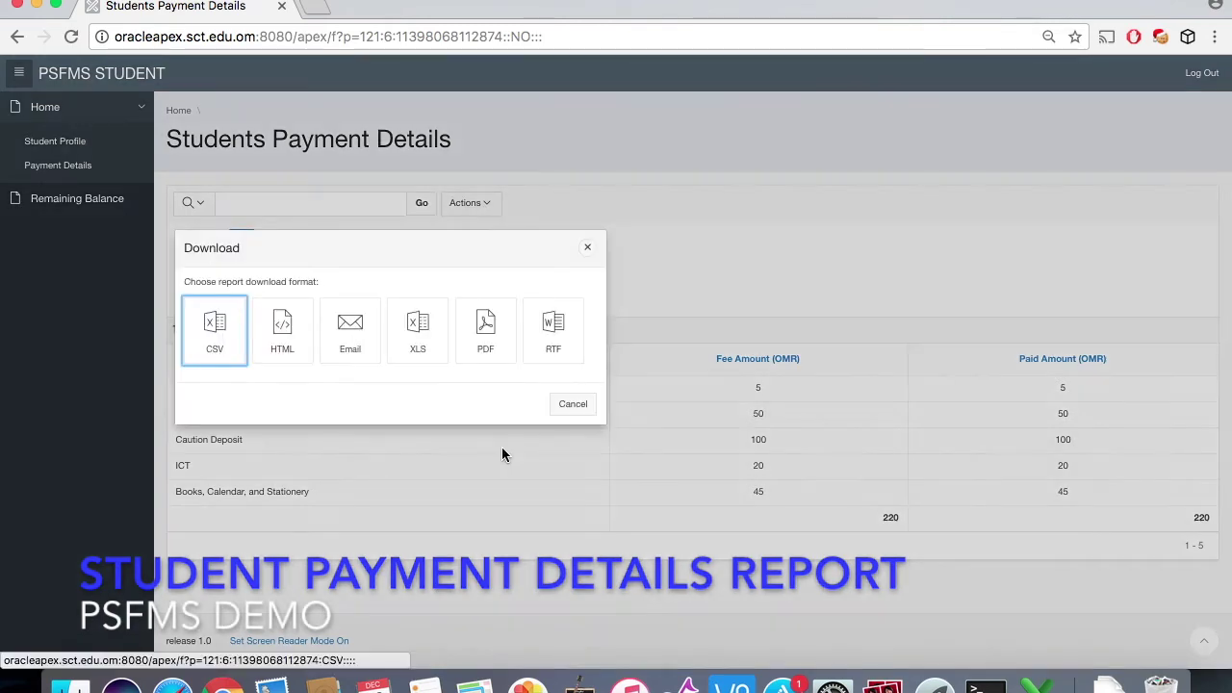
left_click(421, 351)
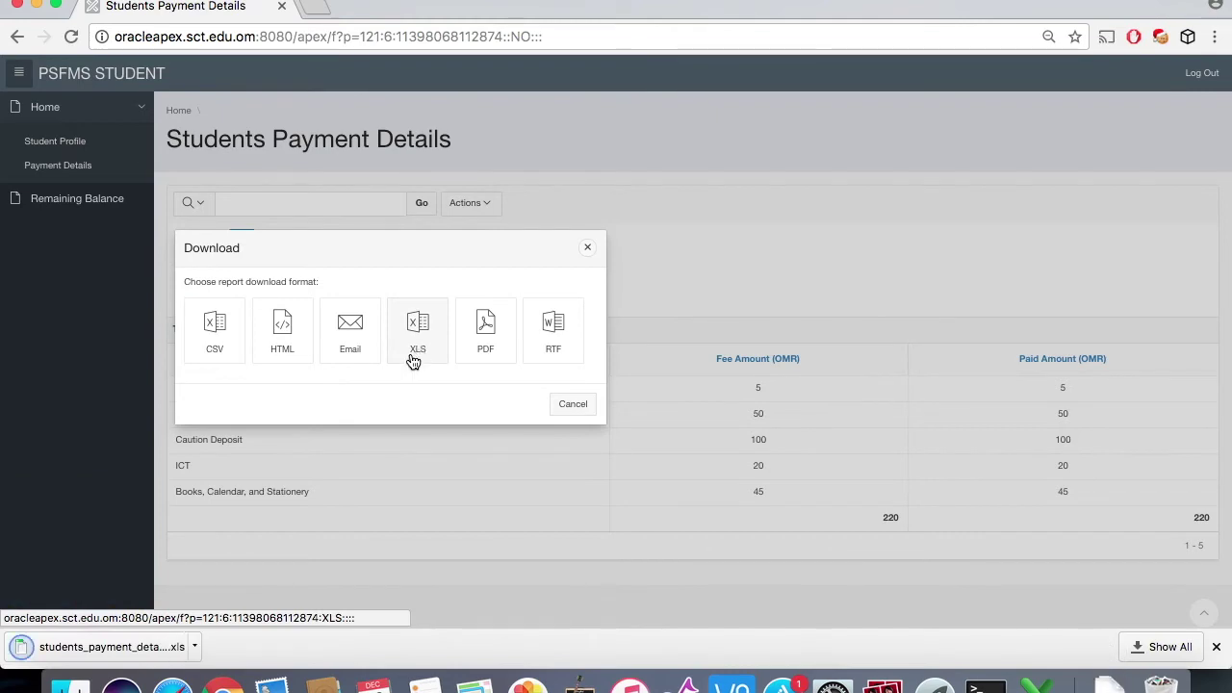
left_click(571, 406)
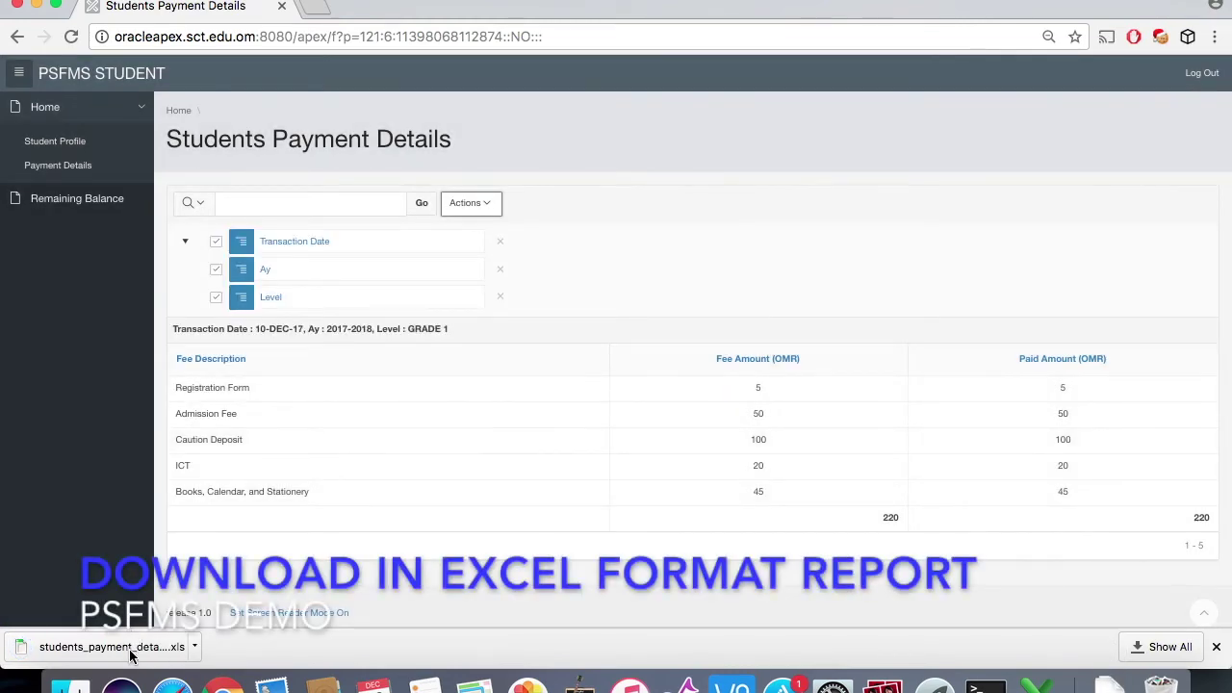
left_click(131, 656)
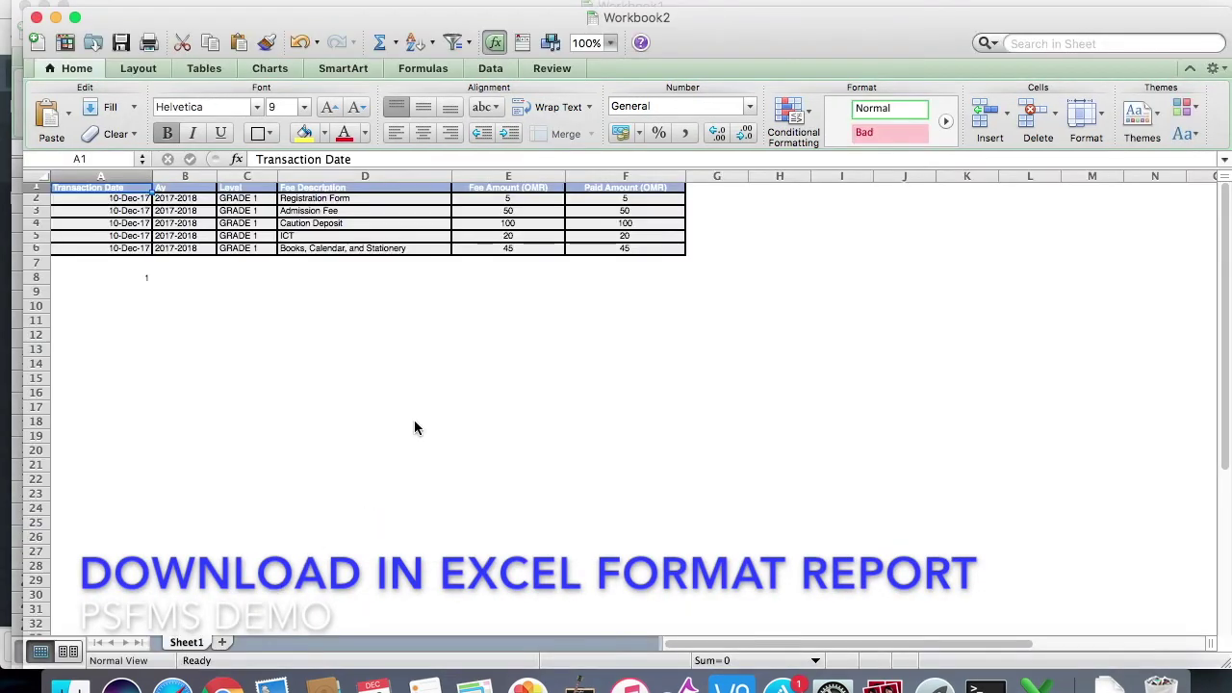
Step: Zoom the payment sheet to 125%, check the fee table's total, then return to the browser's Payment Details page
left_click(610, 47)
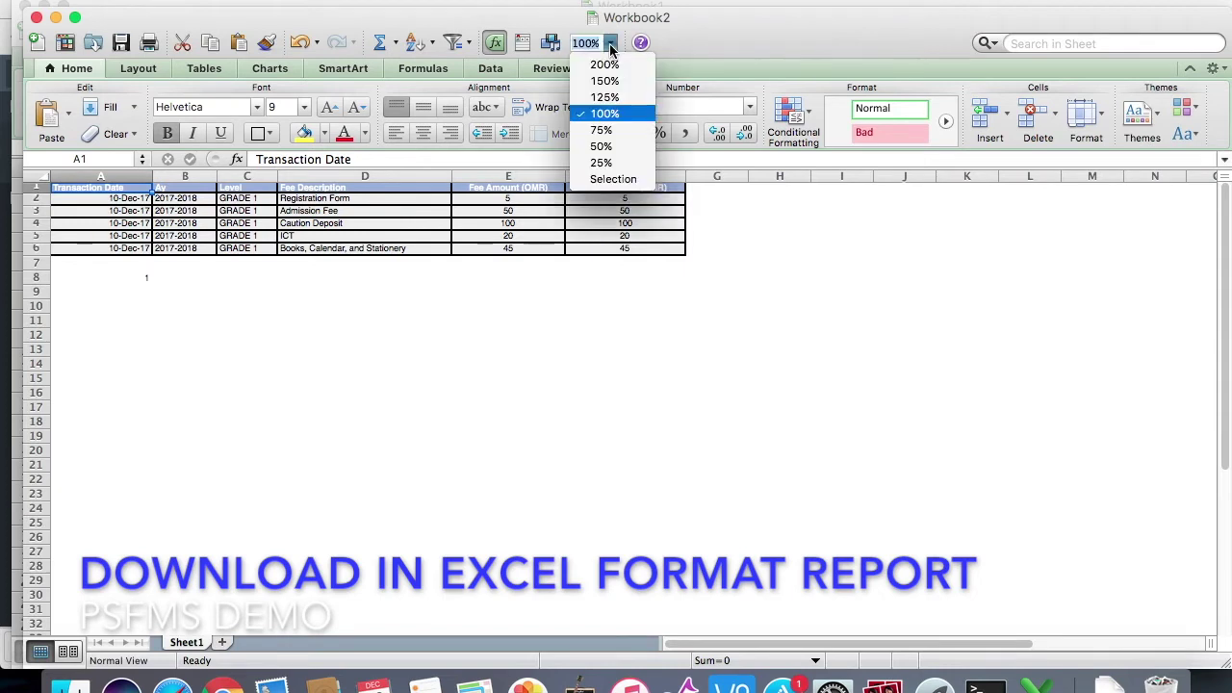
left_click(612, 98)
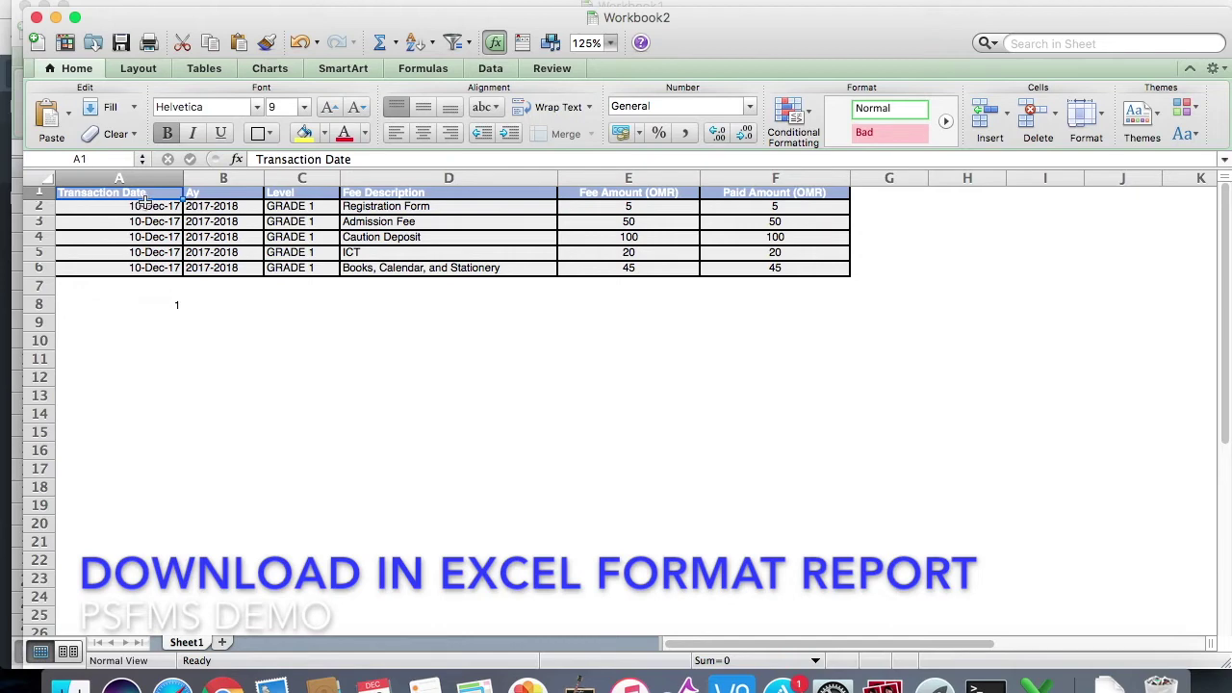
left_click_drag(144, 193, 790, 263)
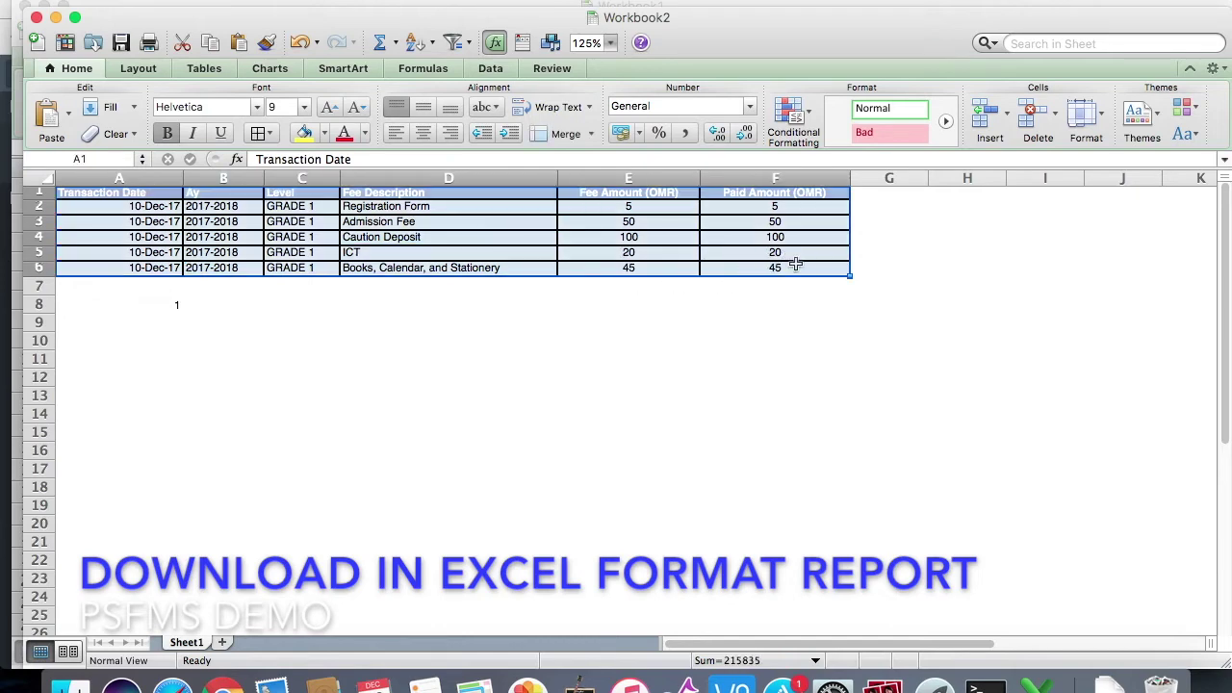
left_click(645, 362)
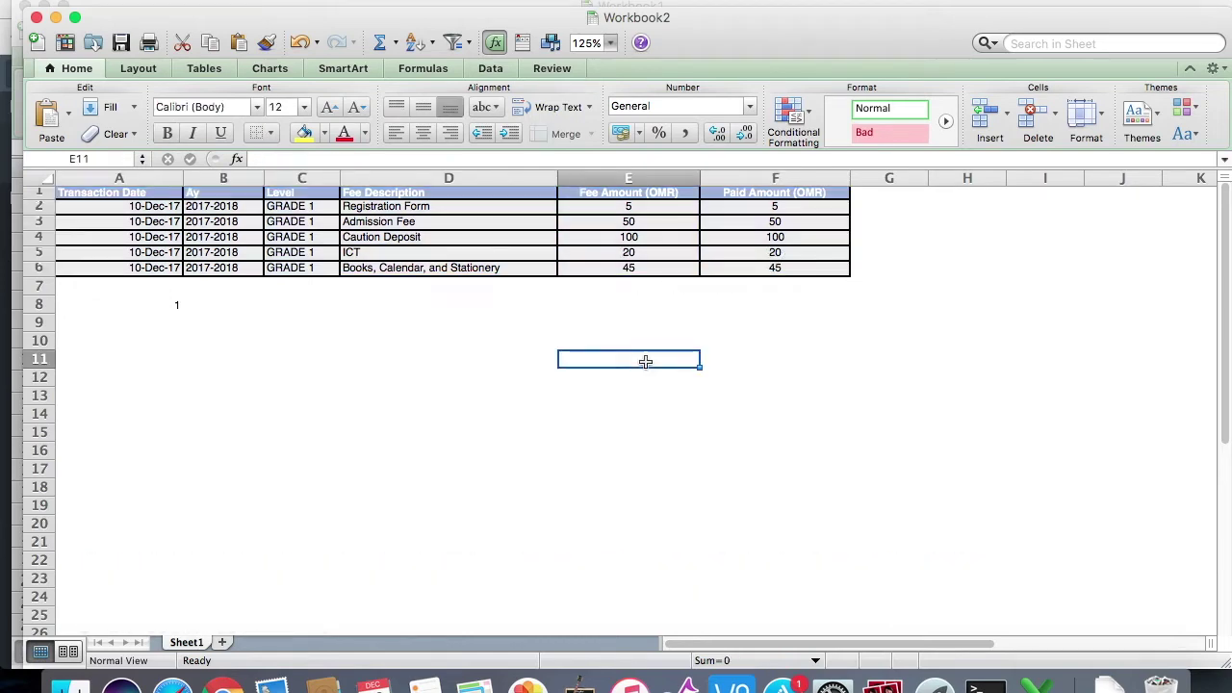
key("ctrl+Up")
left_click(789, 506)
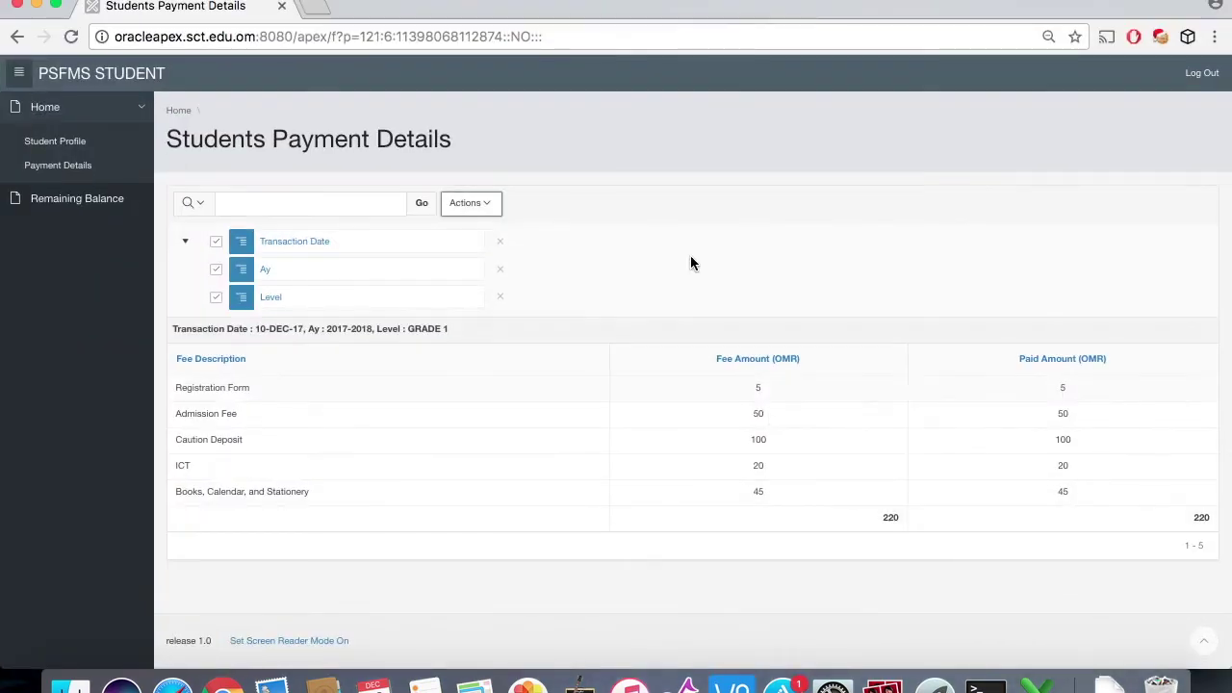
Step: Download the Remaining Balance report as remaining_balance.xls and open it in Excel
left_click(108, 203)
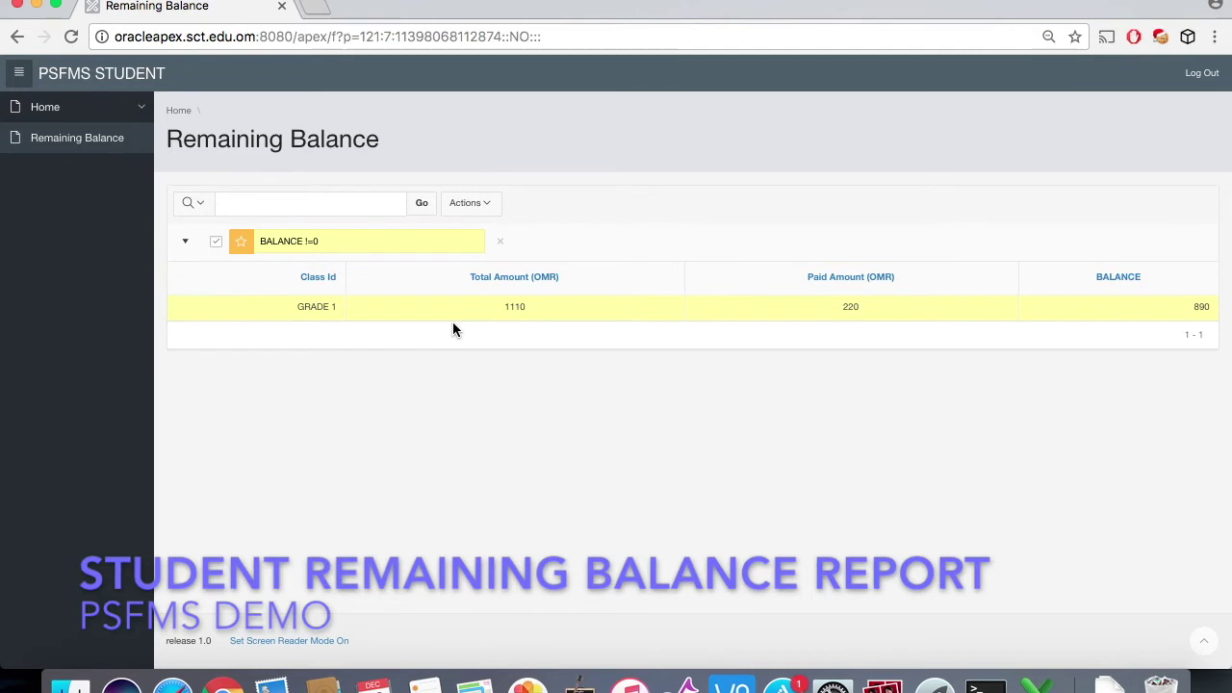
left_click(485, 203)
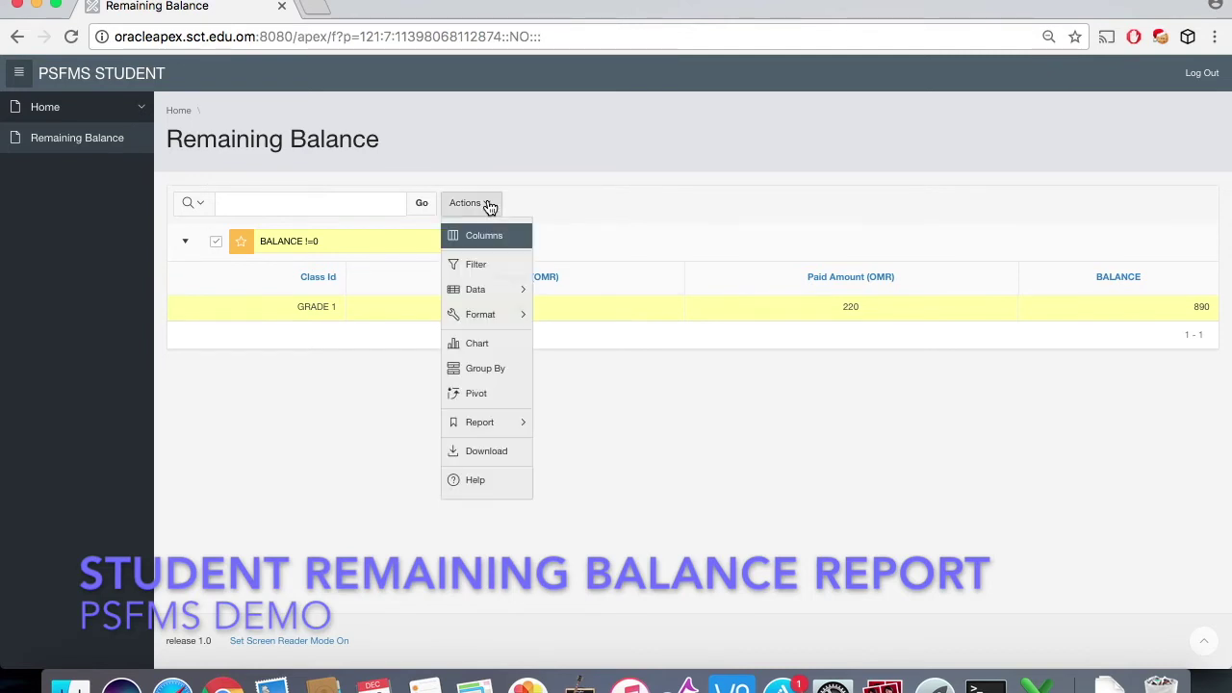
left_click(499, 449)
left_click(420, 335)
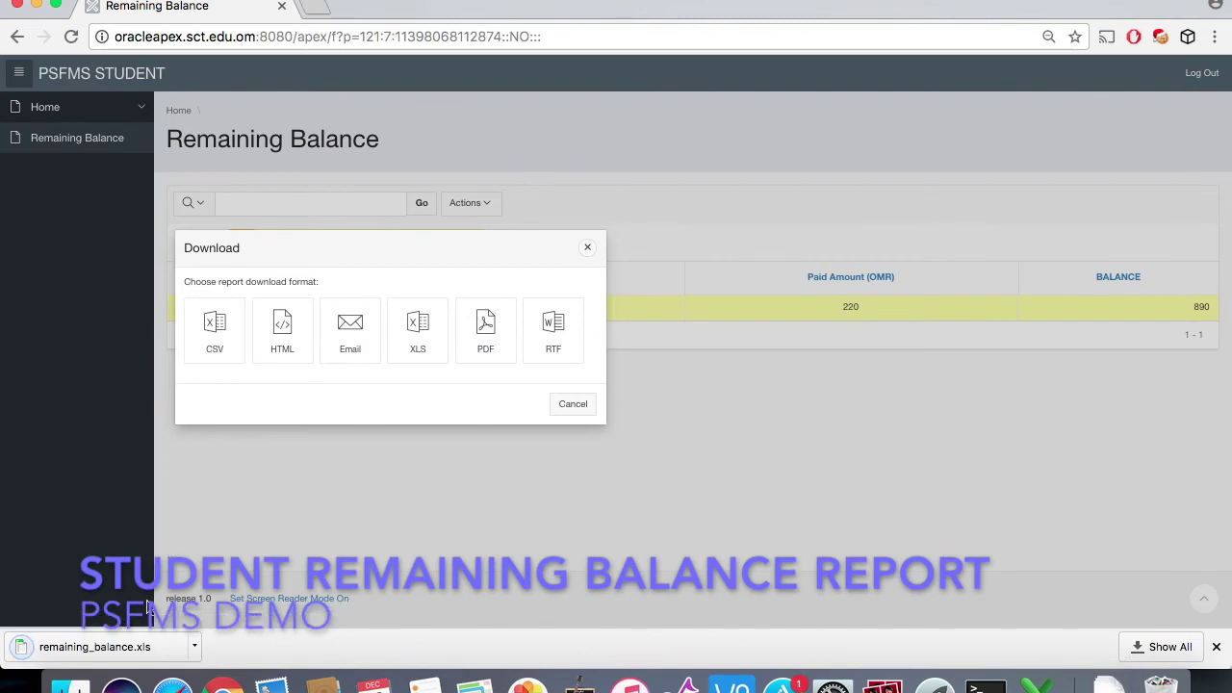
left_click(572, 410)
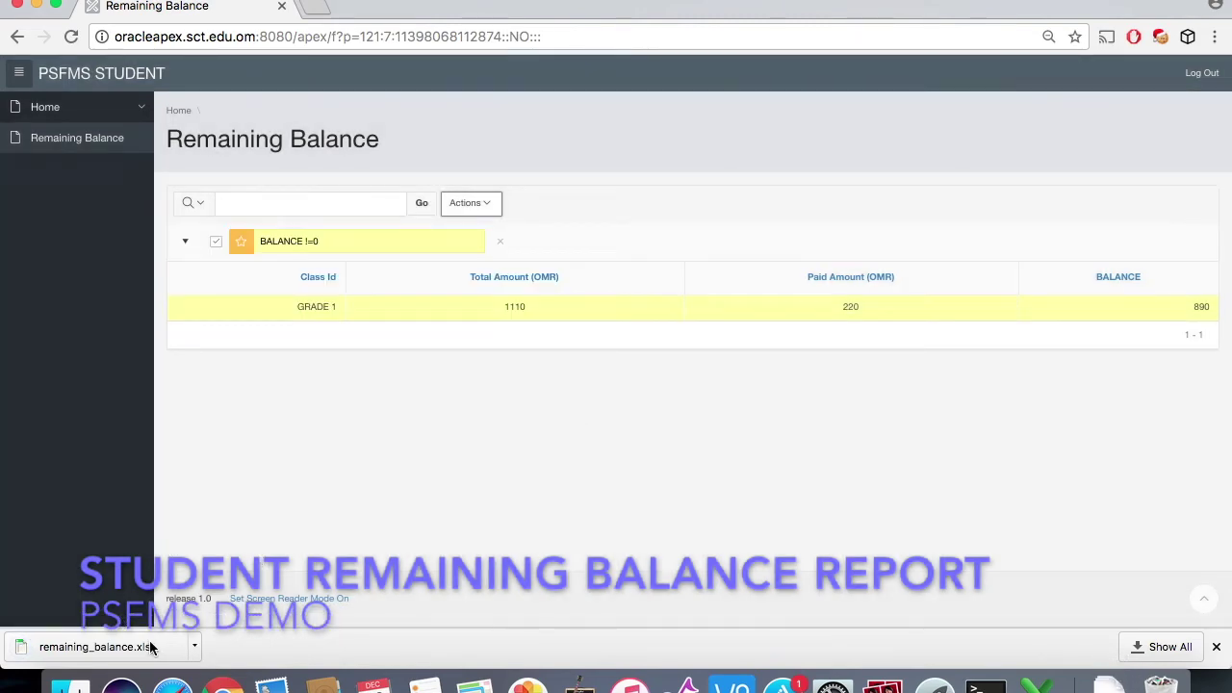
left_click(150, 646)
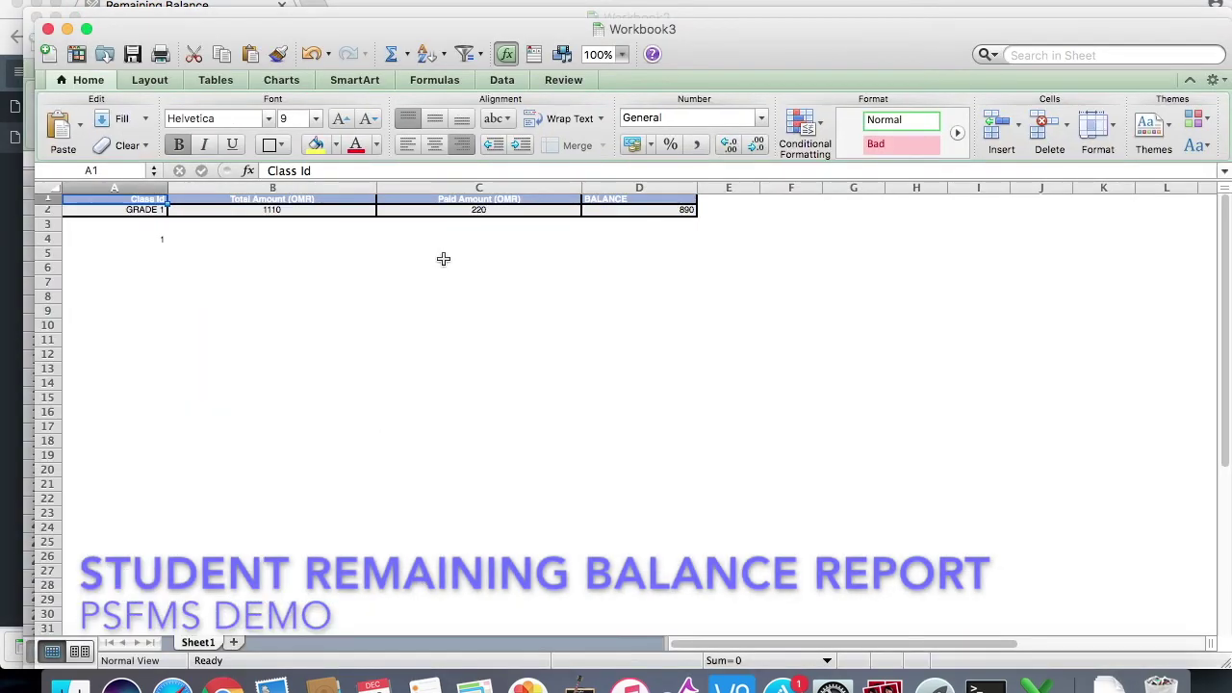
Step: View the remaining balance sheet at 125%, then close both the remaining balance and payment details workbooks
left_click(622, 58)
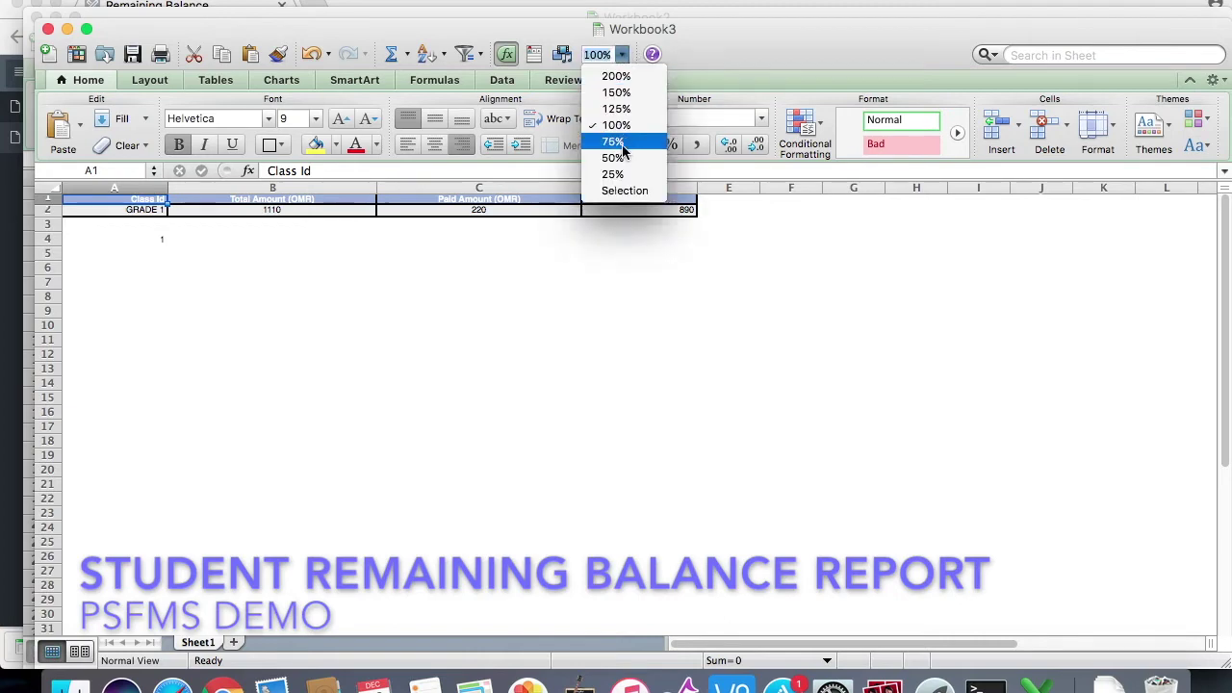
left_click(622, 110)
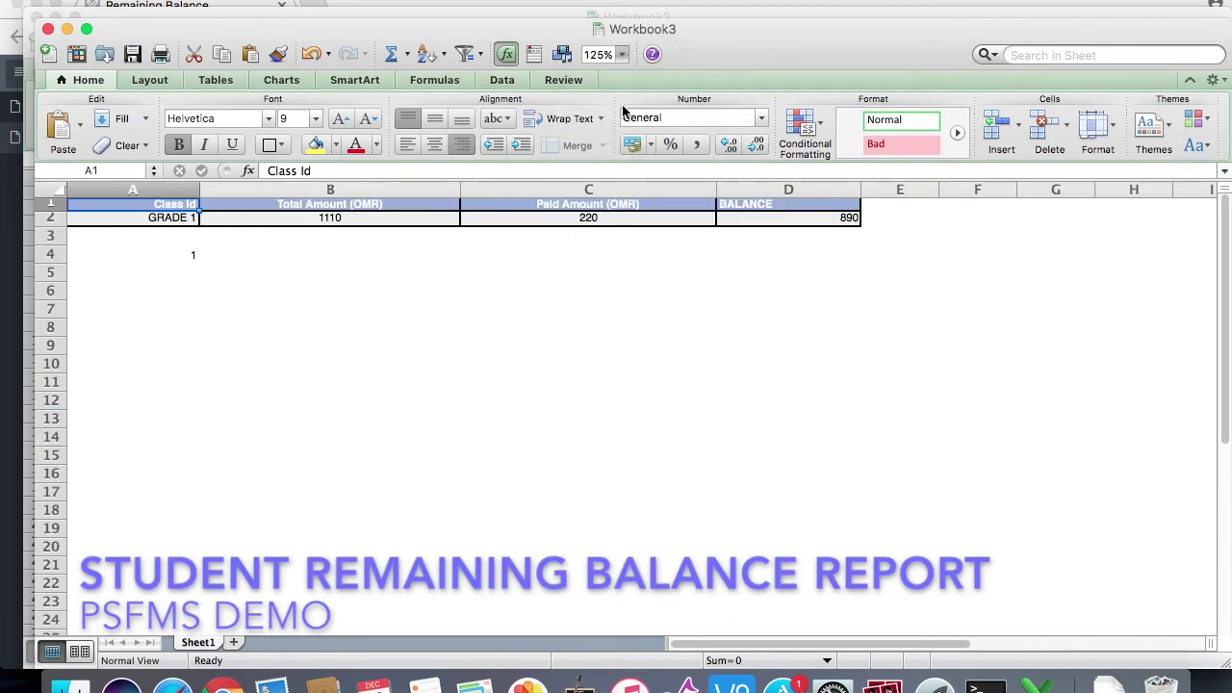
left_click(47, 30)
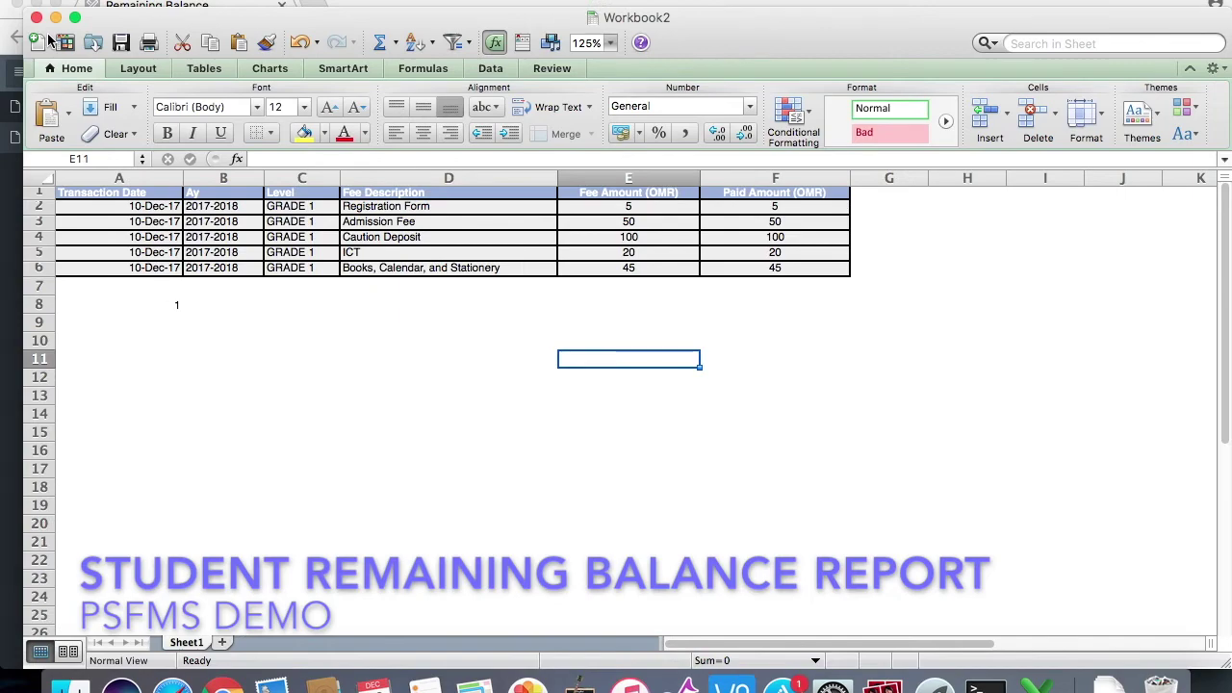
left_click(38, 18)
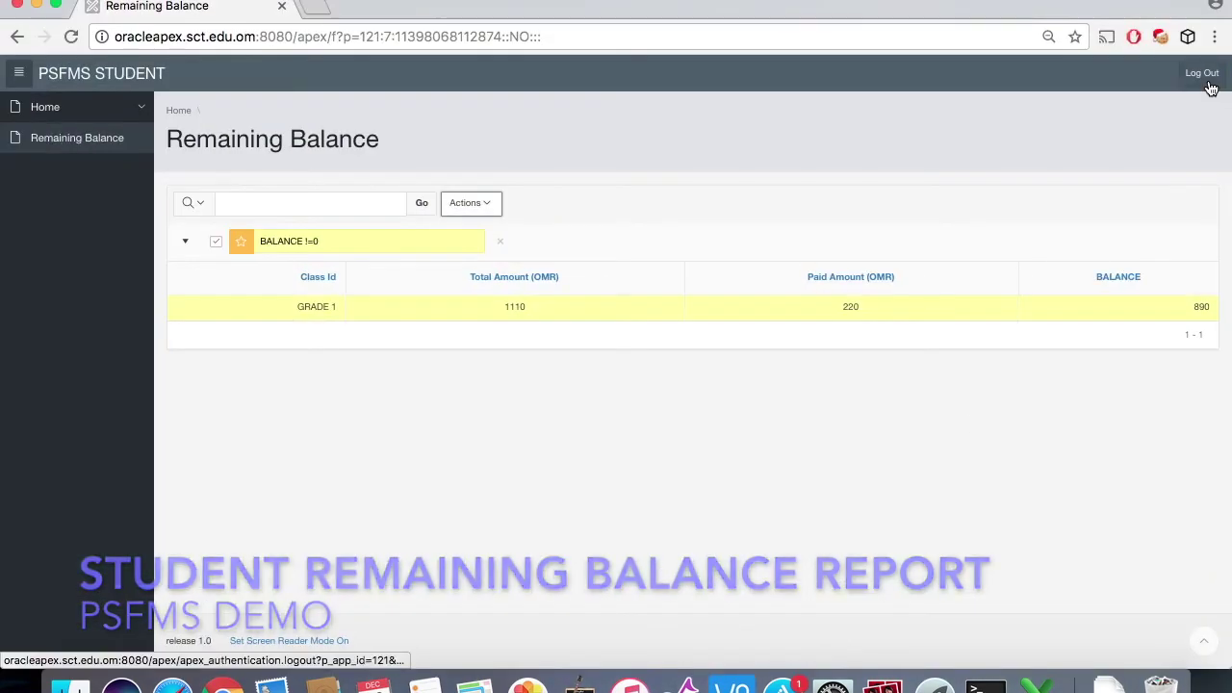
Step: Log out of the student portal and load the PSFMS_ADMIN login page from the address bar
left_click(1203, 75)
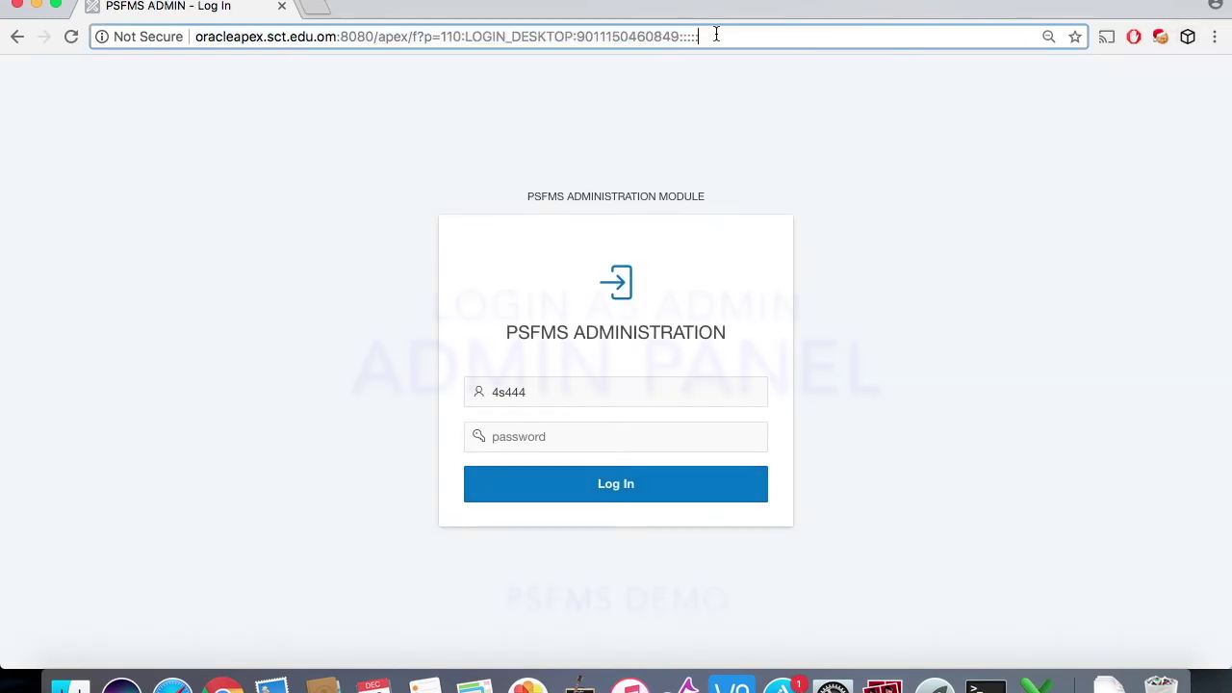
left_click_drag(715, 35, 442, 30)
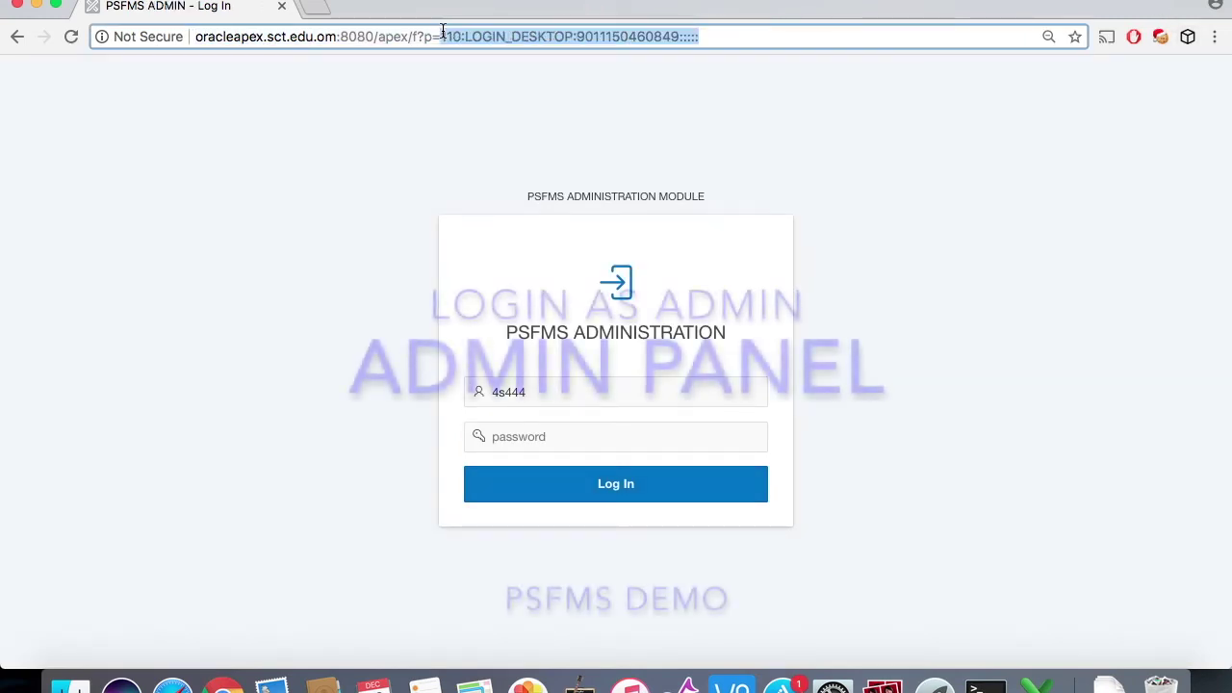
type("ps")
key("Down")
key("Up")
key("Return")
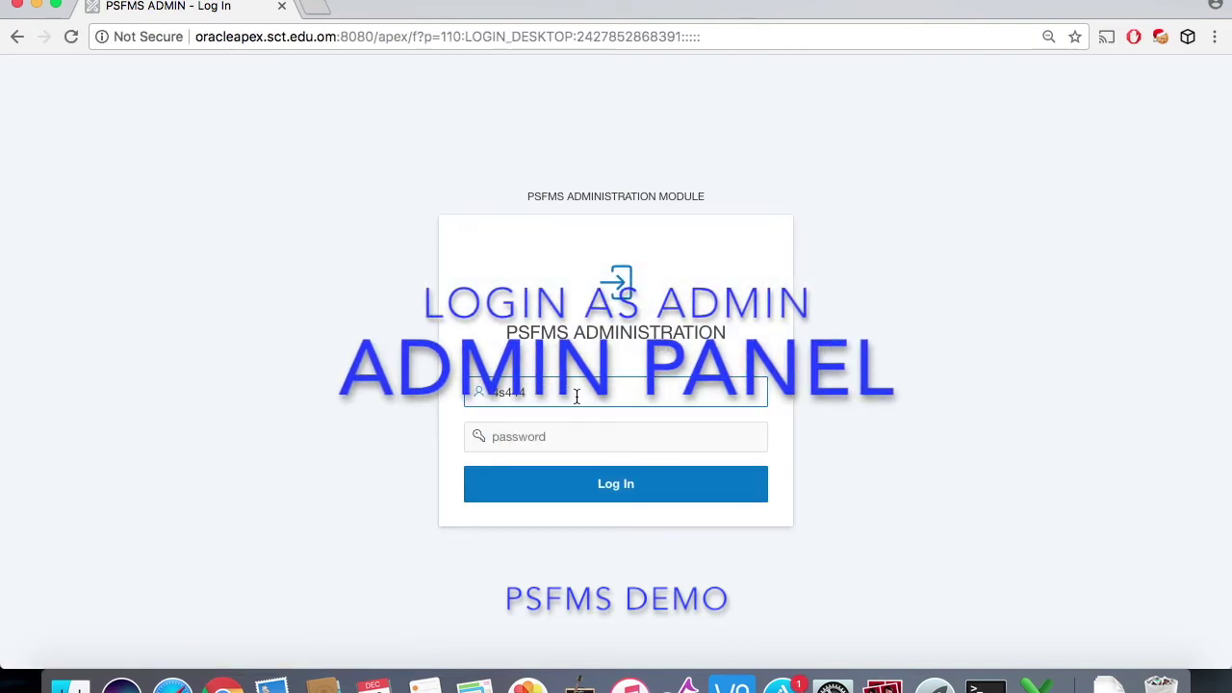
Step: Sign in to the administration module with the admin username and password
key("super+a")
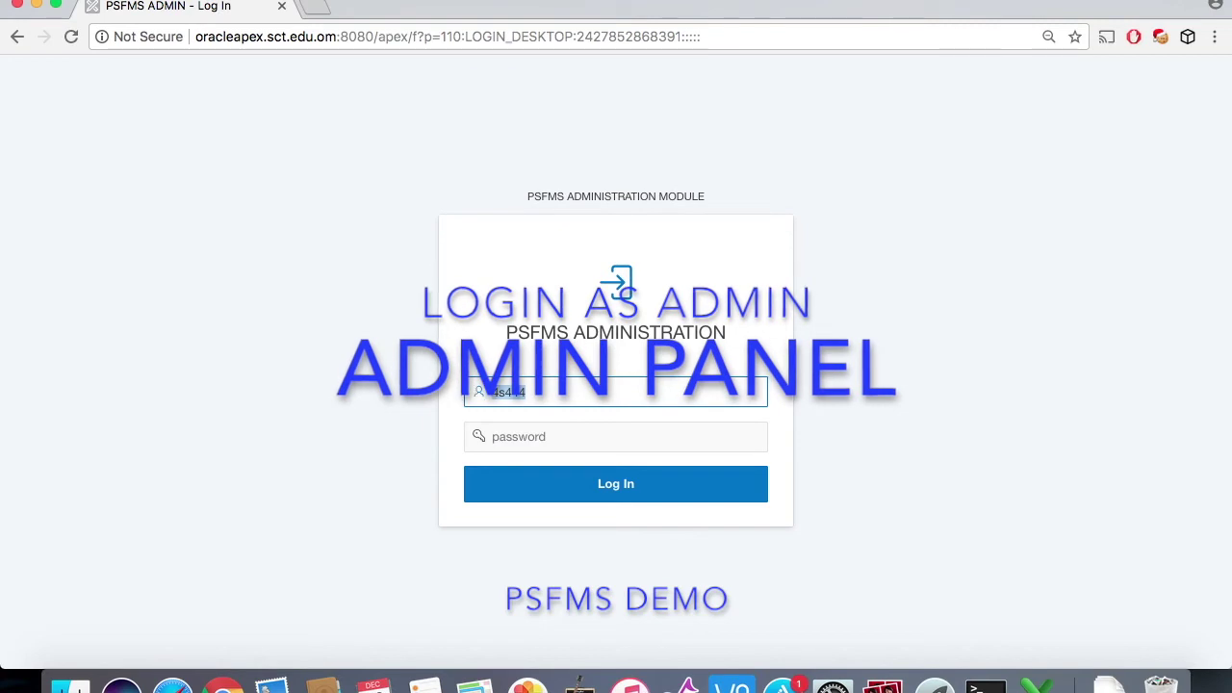
left_click(513, 438)
type("••••")
key("Return")
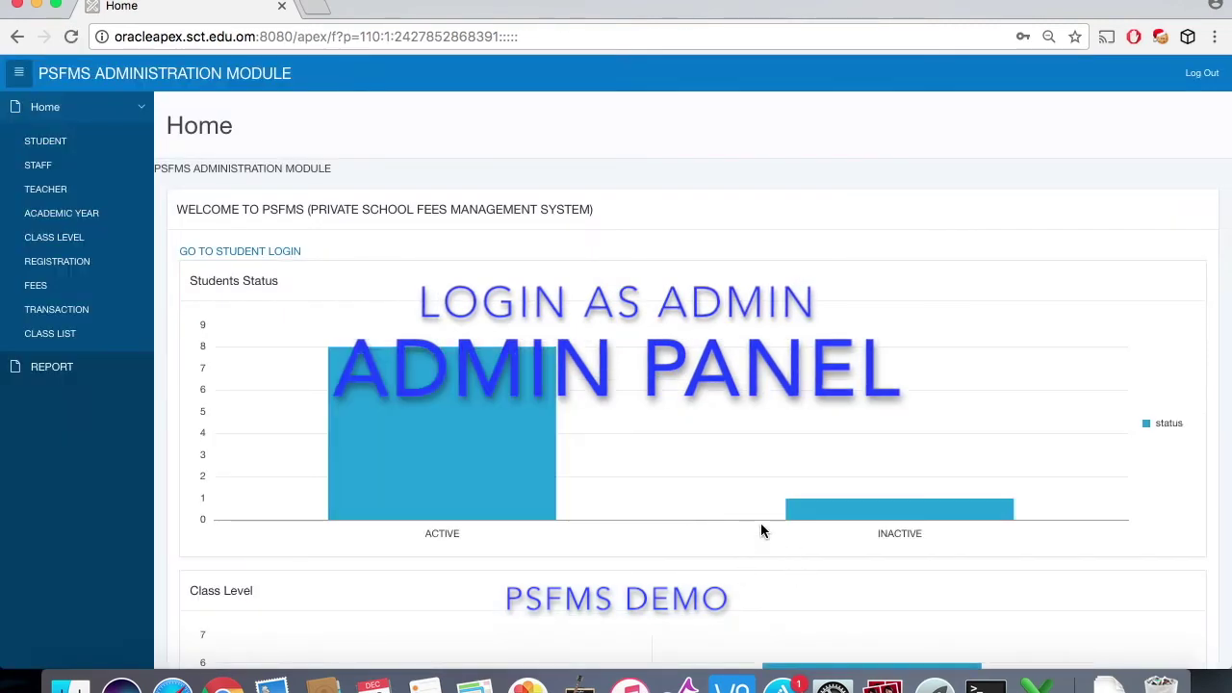
Step: Open the Student Detail Report, view the third student's edit form unchanged, then go to Staff
scroll(760, 528, "down", 5)
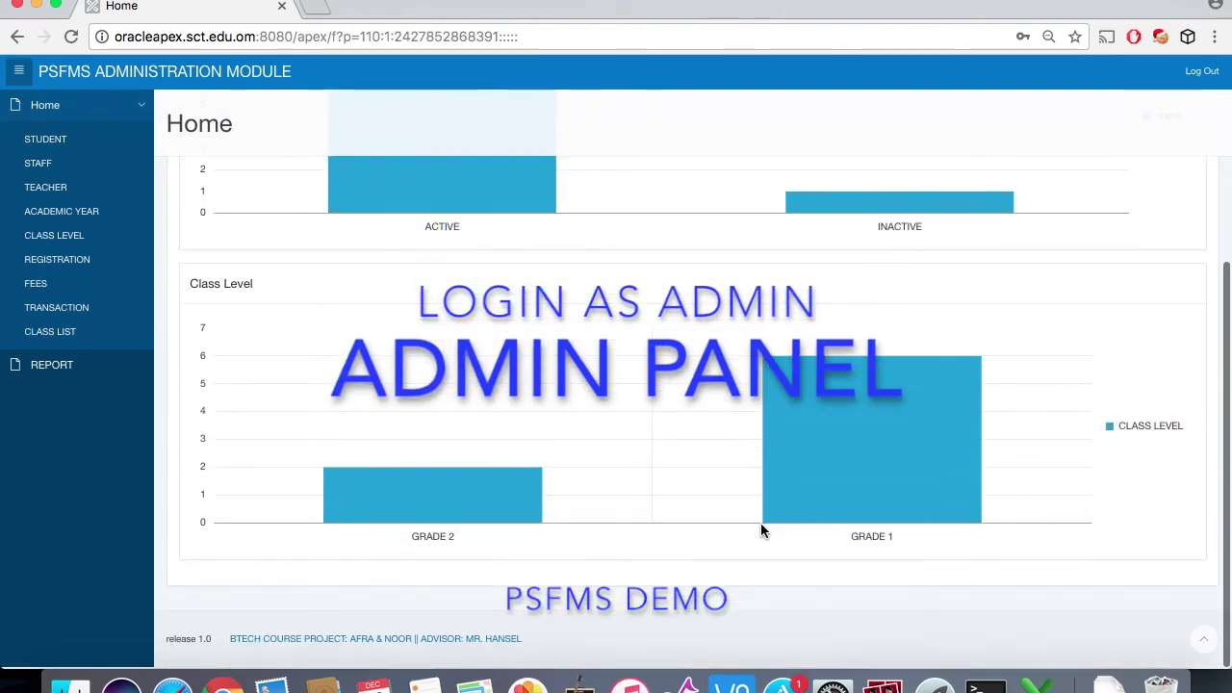
scroll(761, 528, "up", 5)
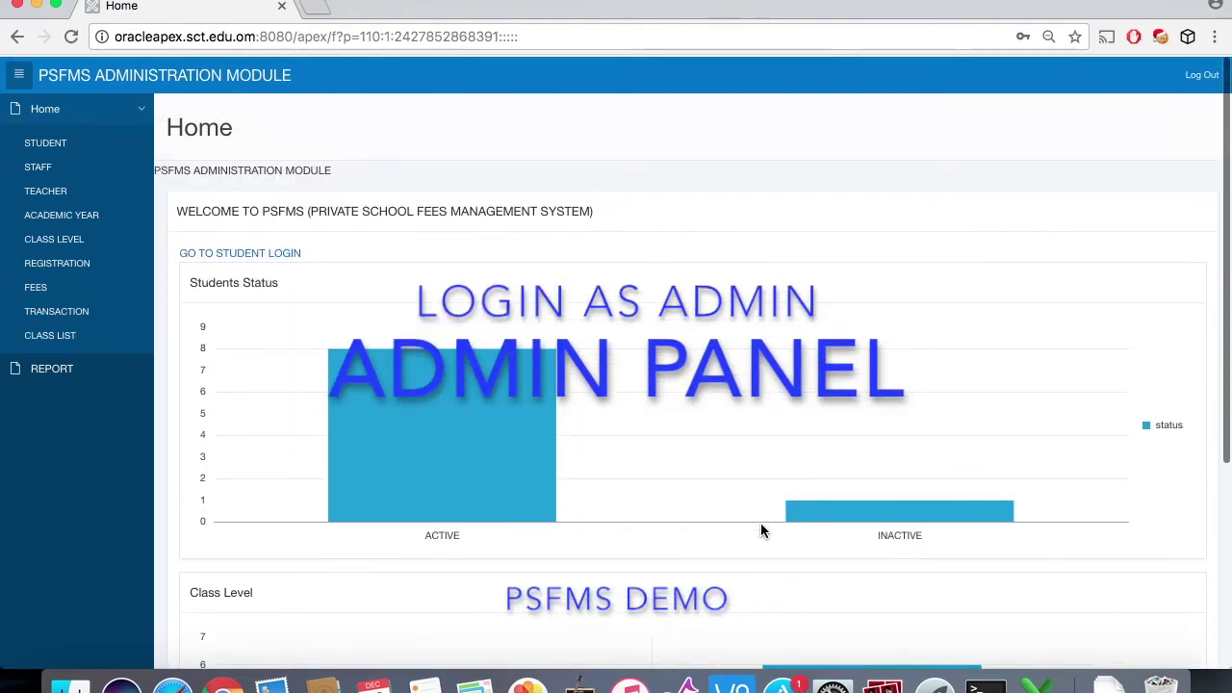
left_click(112, 156)
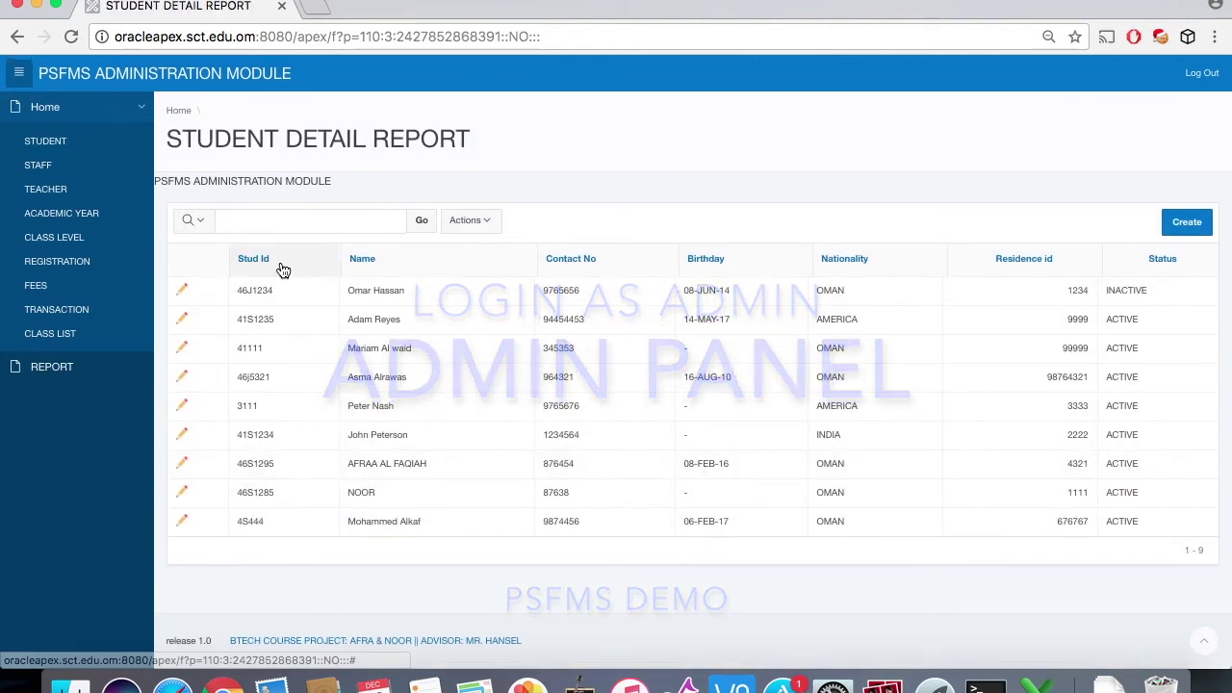
left_click(181, 347)
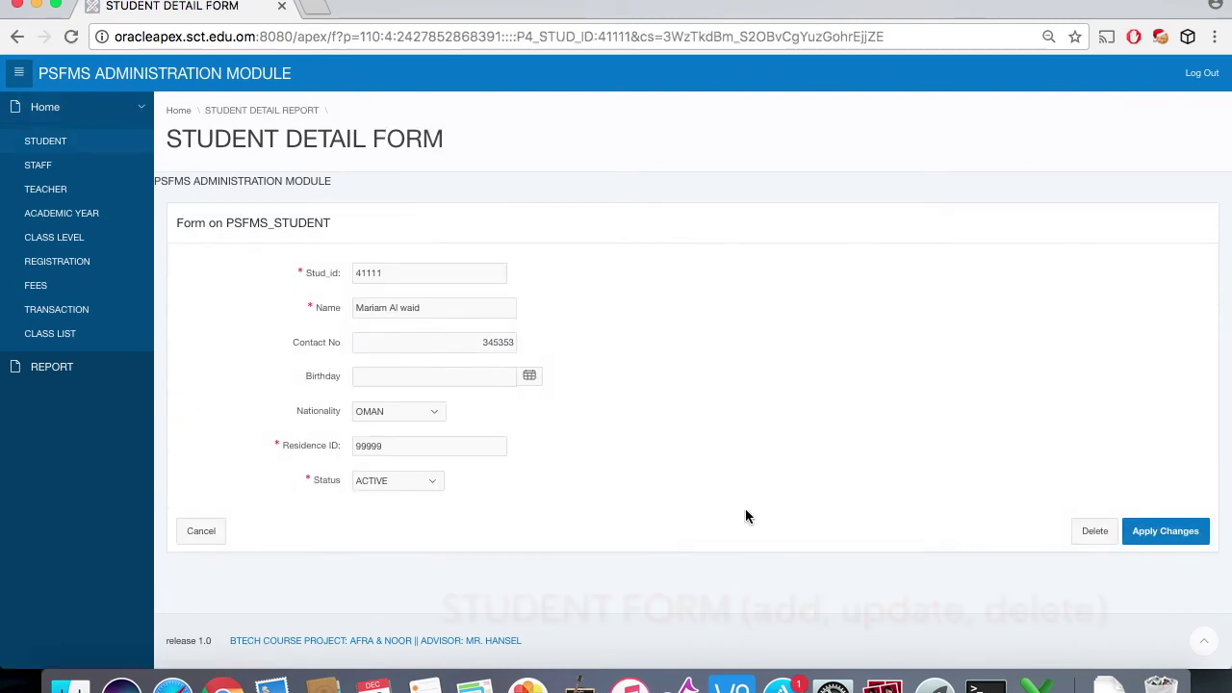
left_click(210, 538)
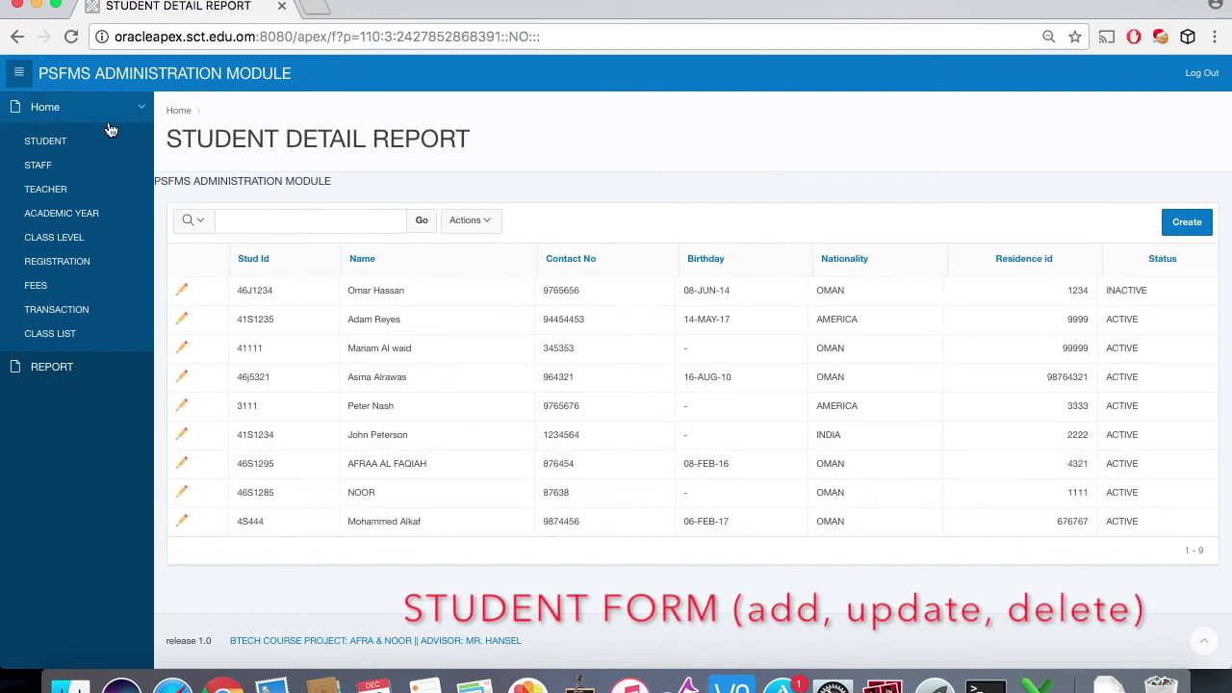
left_click(58, 166)
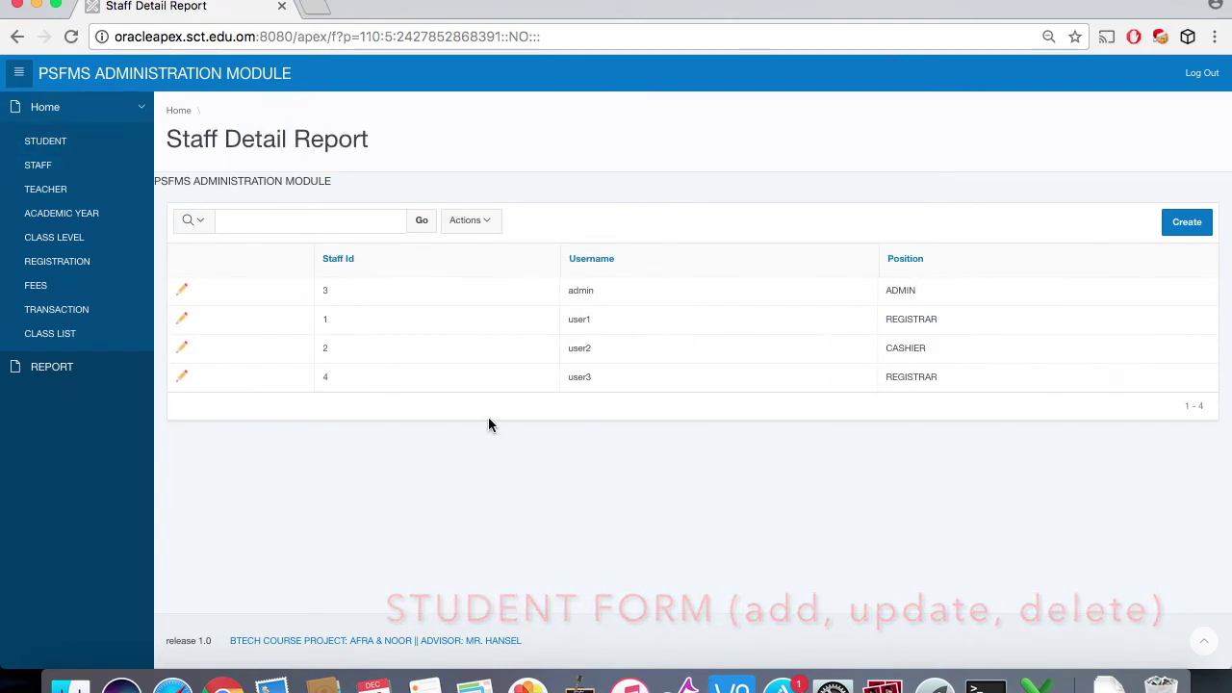
Step: Inspect the first registrar's staff record, keeping position REGISTRAR, close it unsaved, then open Teachers
left_click(181, 318)
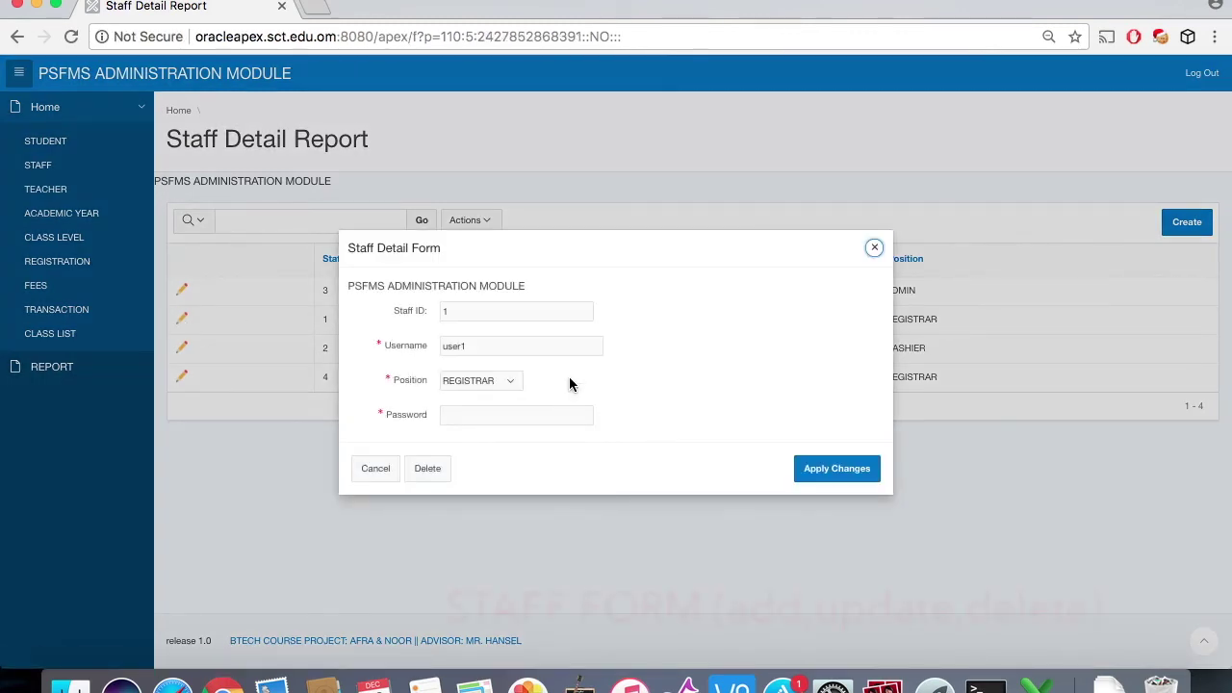
left_click(495, 382)
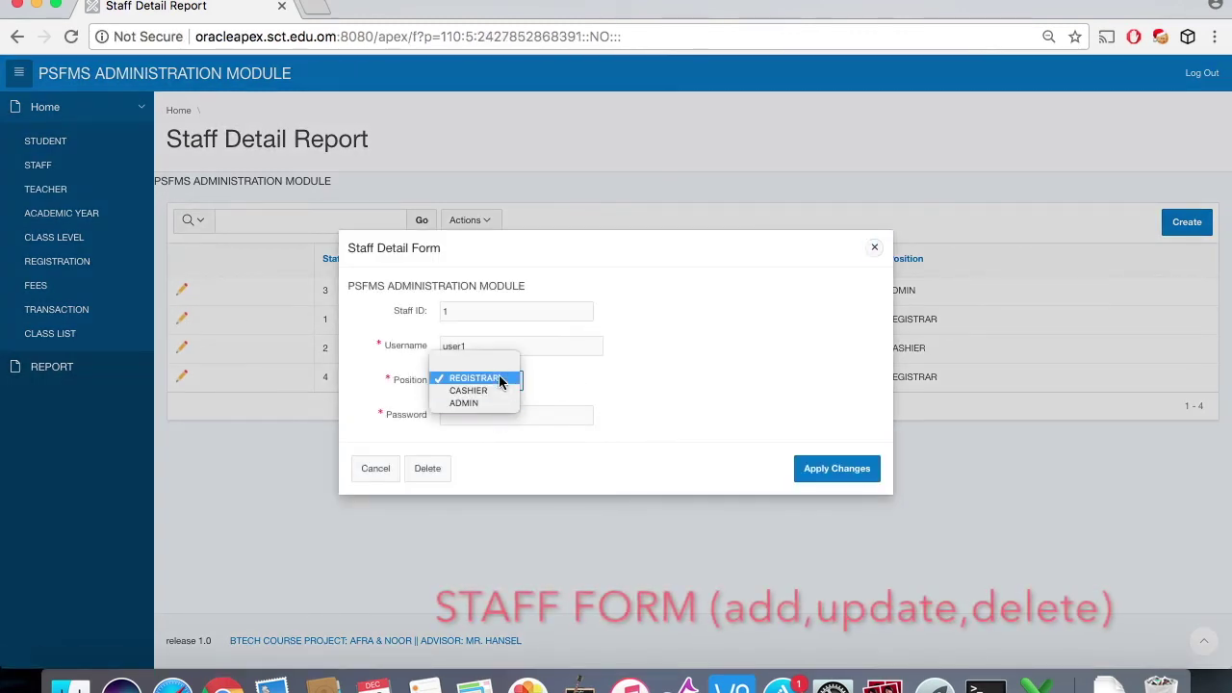
left_click(669, 352)
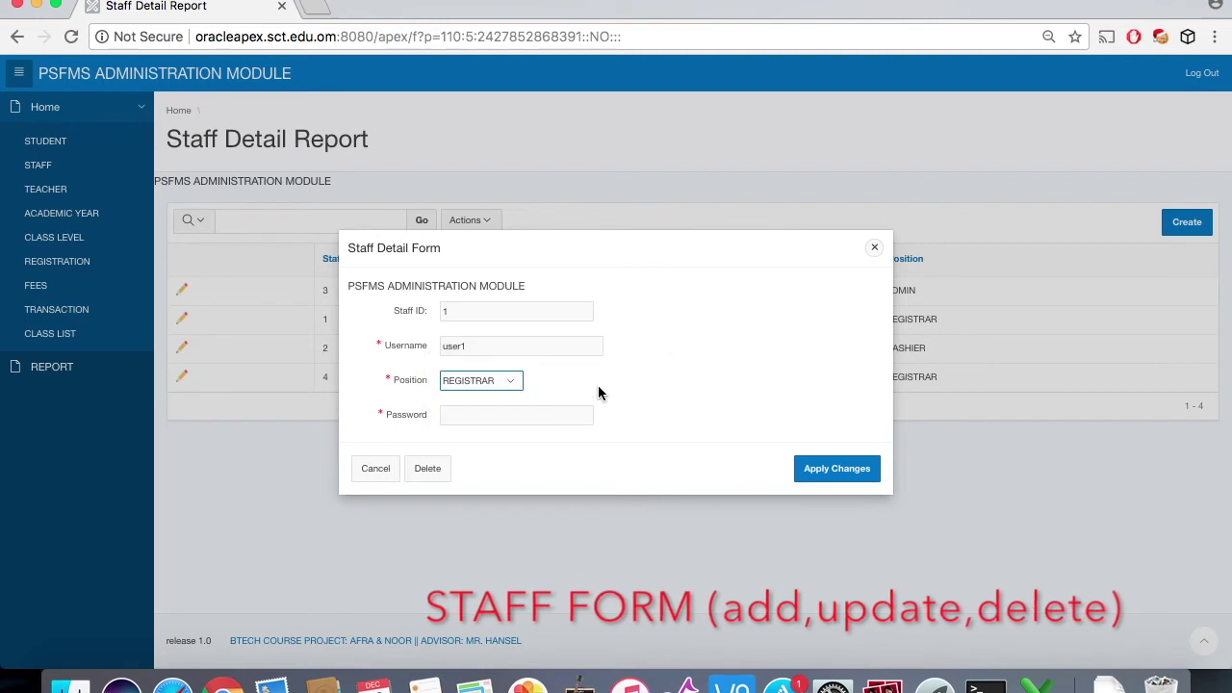
left_click(558, 417)
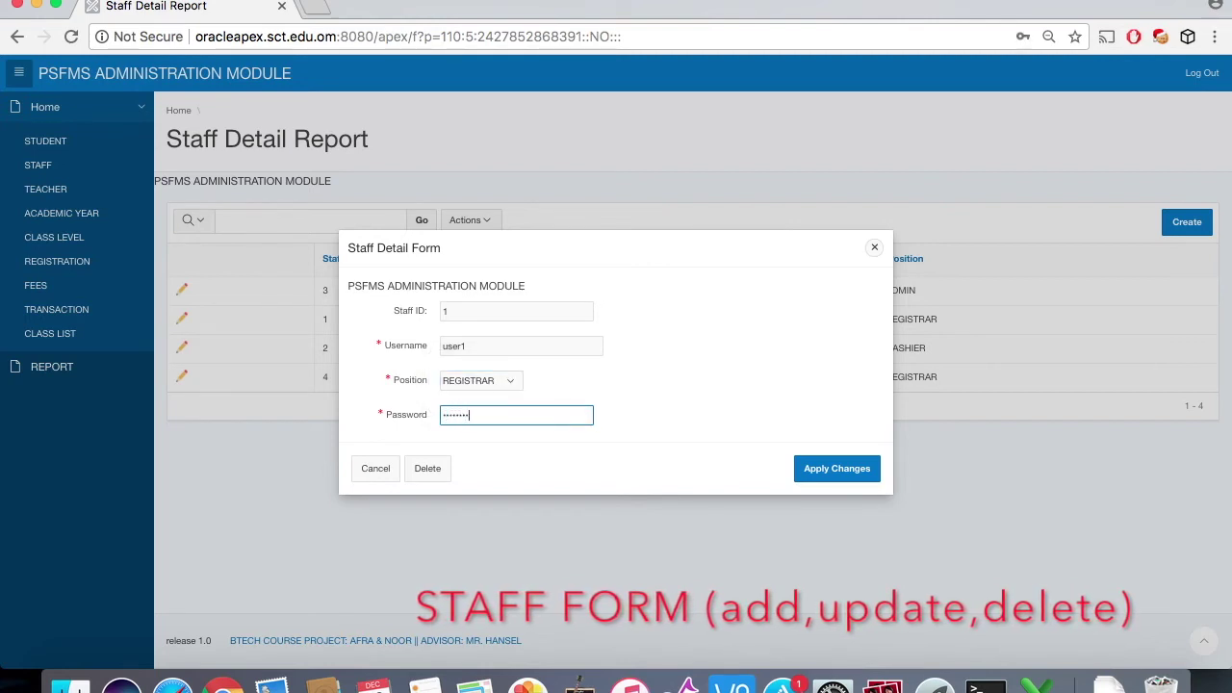
left_click(375, 472)
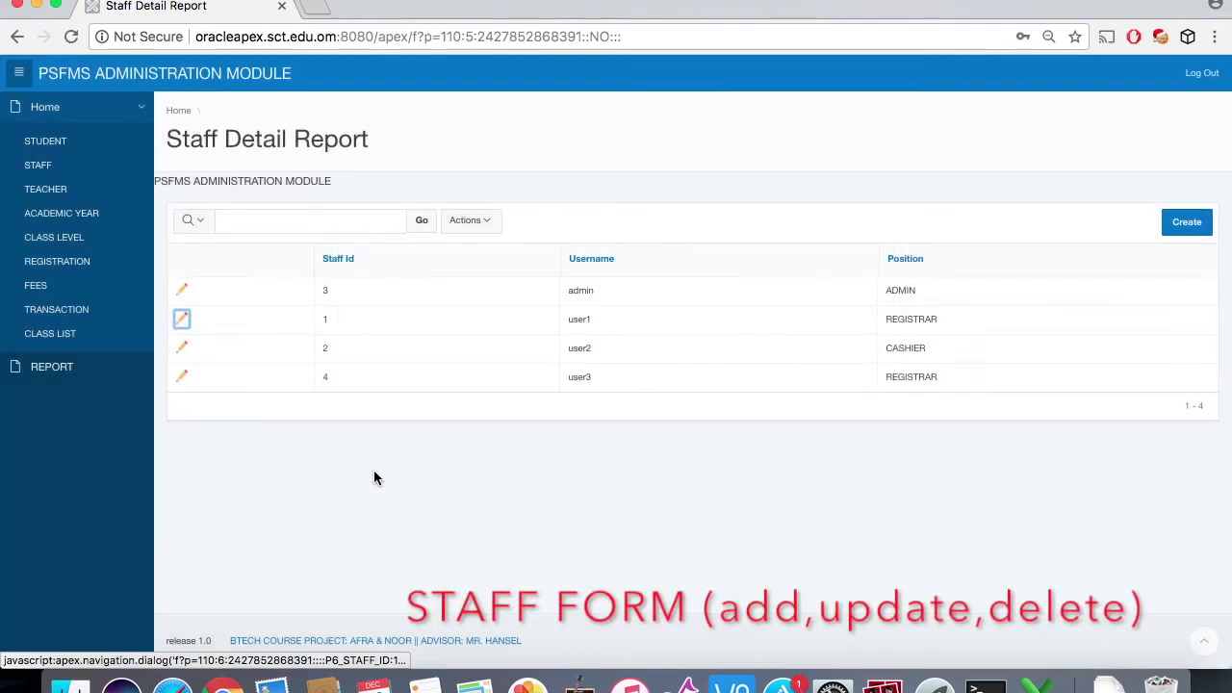
left_click(62, 196)
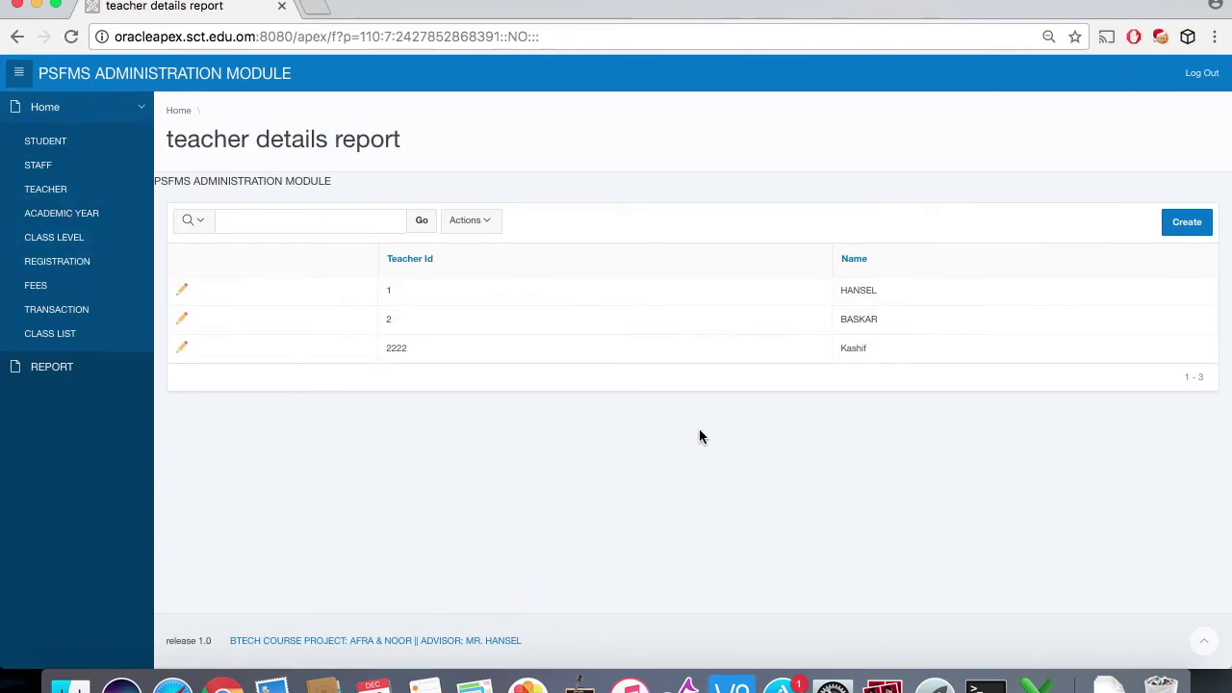
Step: Create a teacher with Teacher ID 3 and the teacher's name, then reopen it to verify
left_click(183, 347)
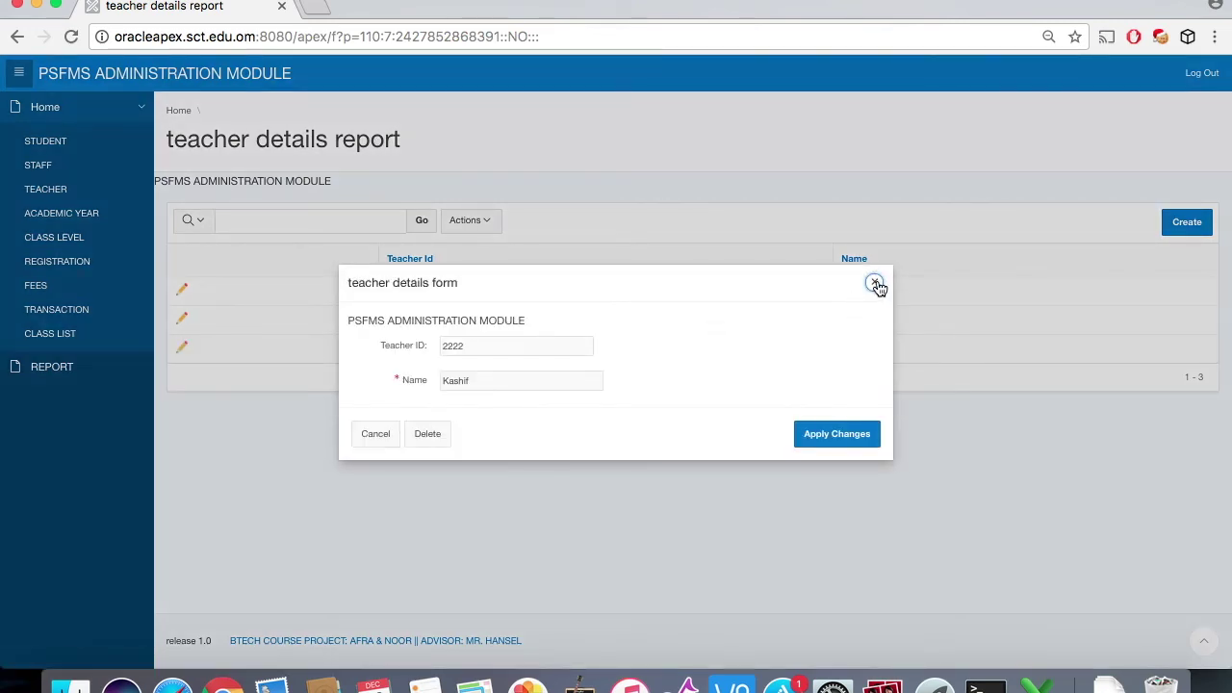
left_click(875, 283)
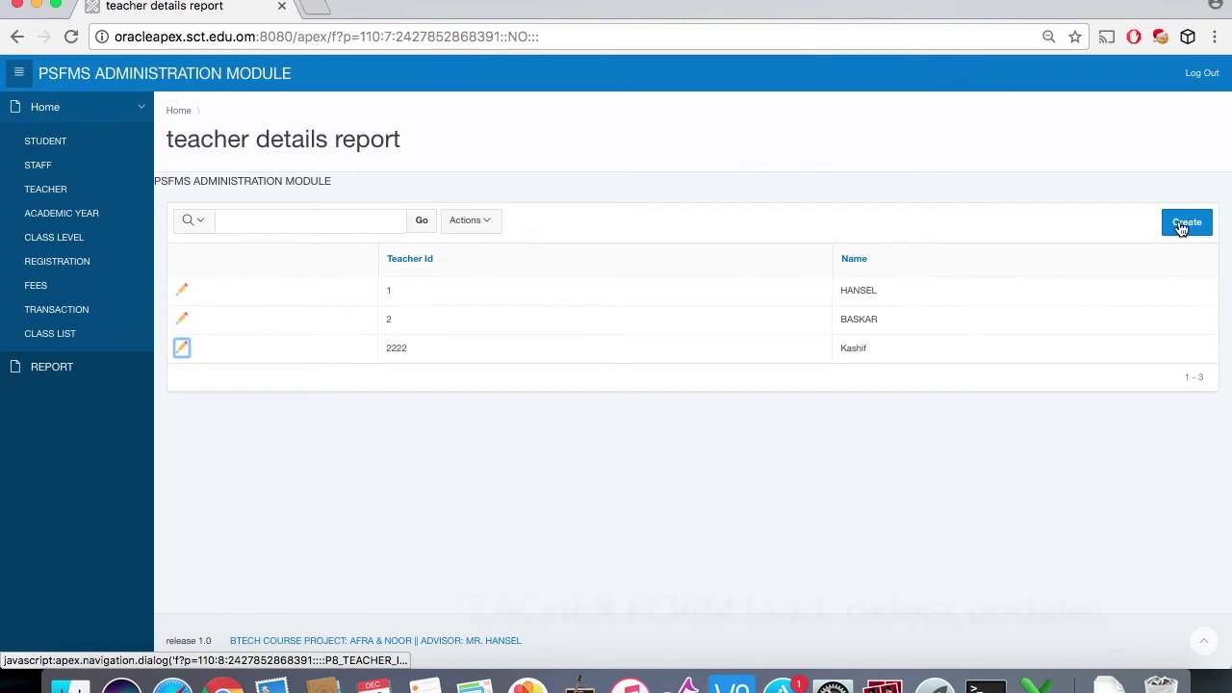
left_click(1182, 224)
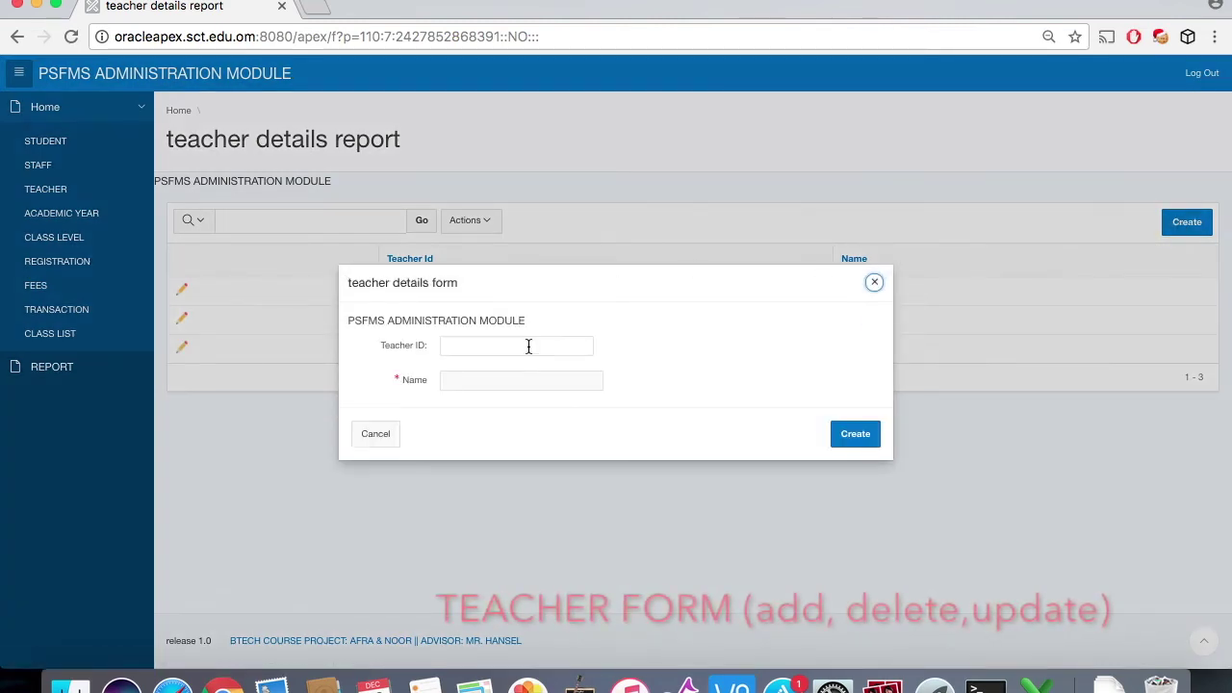
mouse_move(551, 289)
left_mouse_down()
mouse_move(539, 440)
mouse_move(552, 303)
left_mouse_up()
left_click(489, 357)
type("3")
left_click(487, 394)
type("Jon")
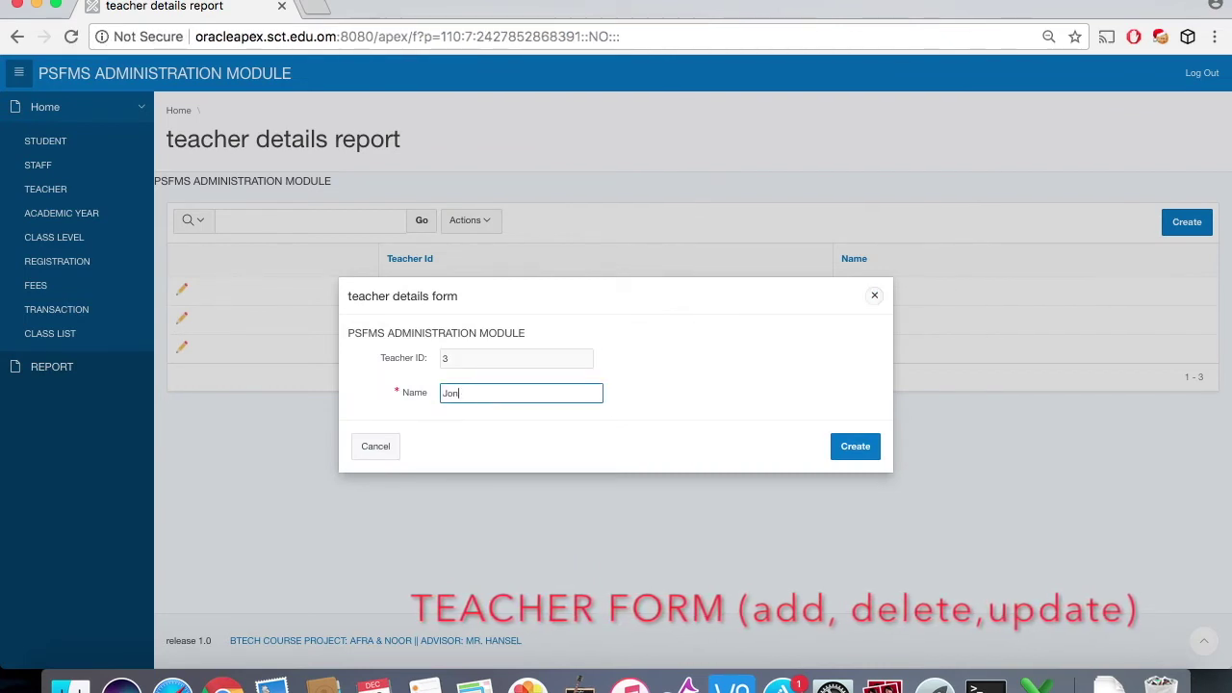
type("athan")
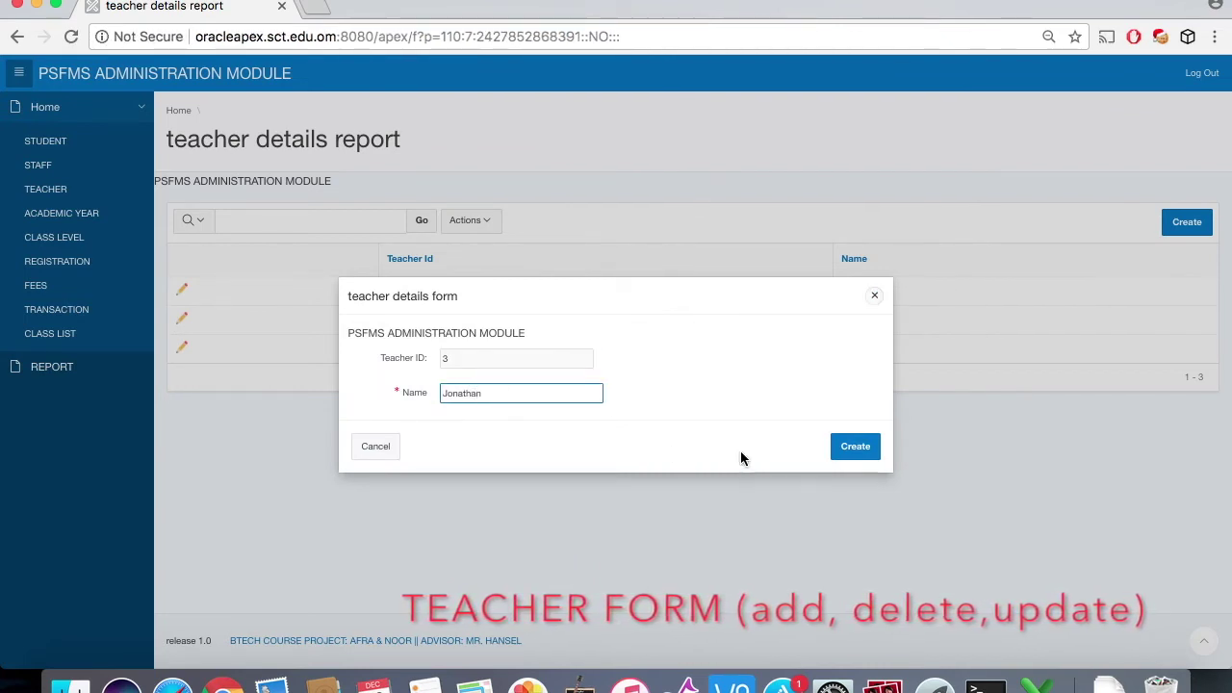
left_click(856, 448)
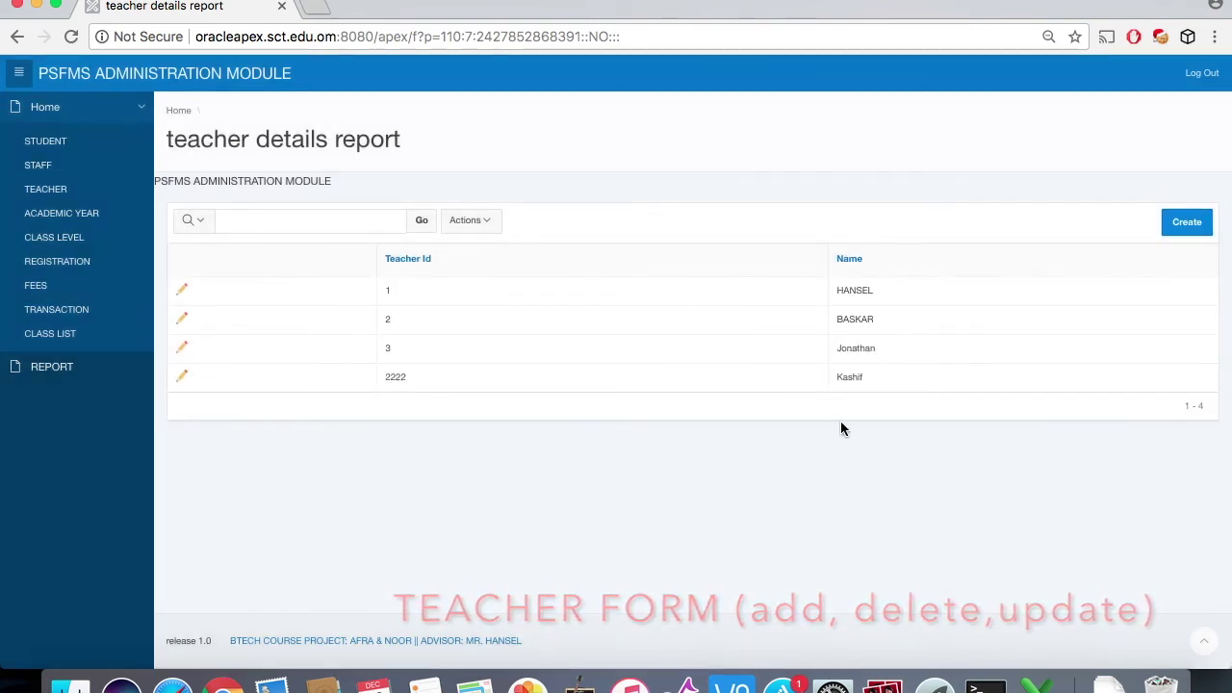
left_click(181, 348)
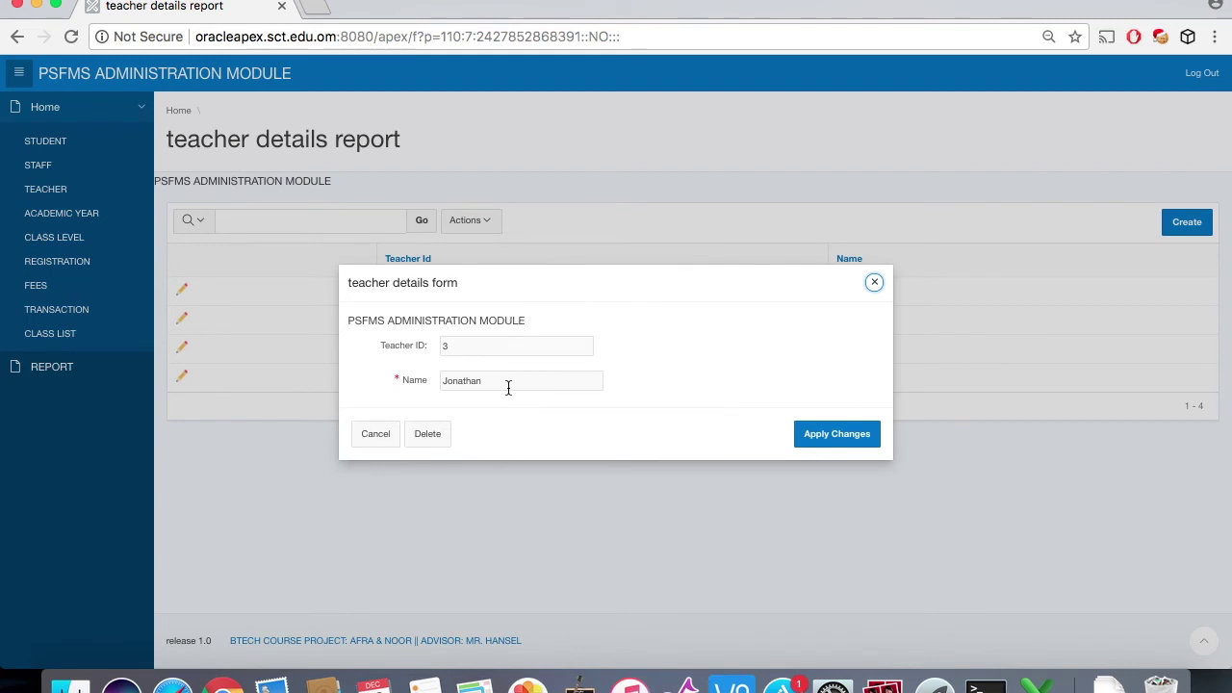
left_click(874, 284)
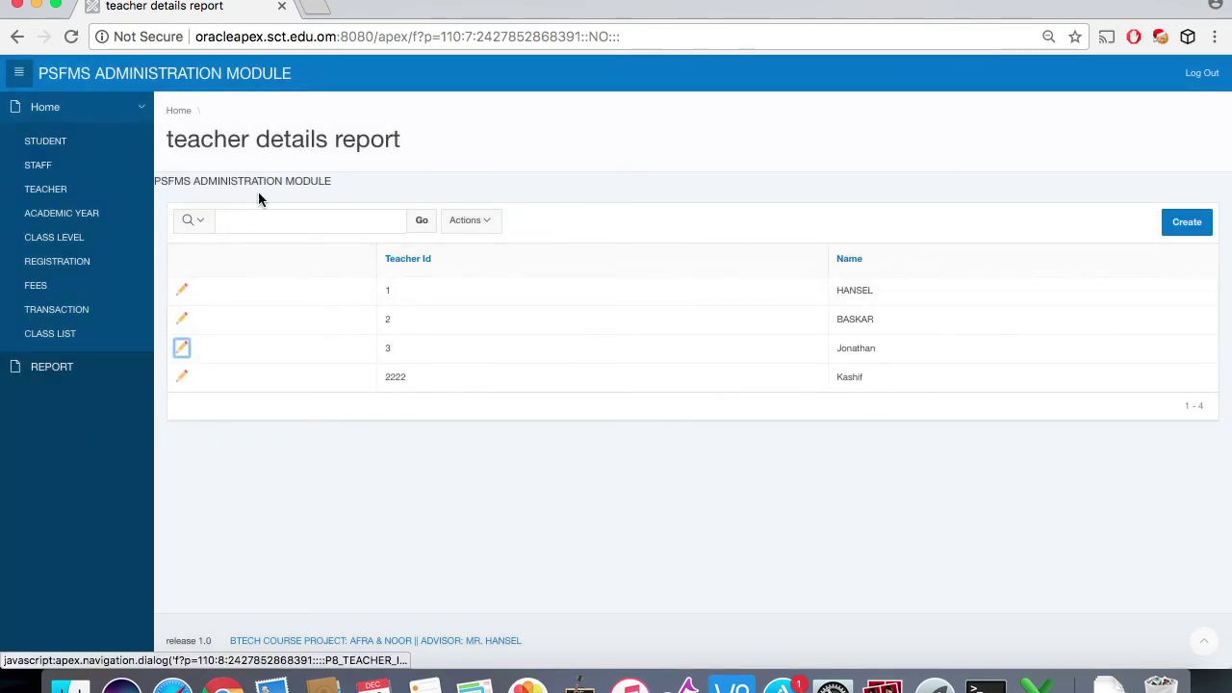
Step: View the 2017-2018 academic year record and a blank create form unchanged, then open Class Level
left_click(57, 216)
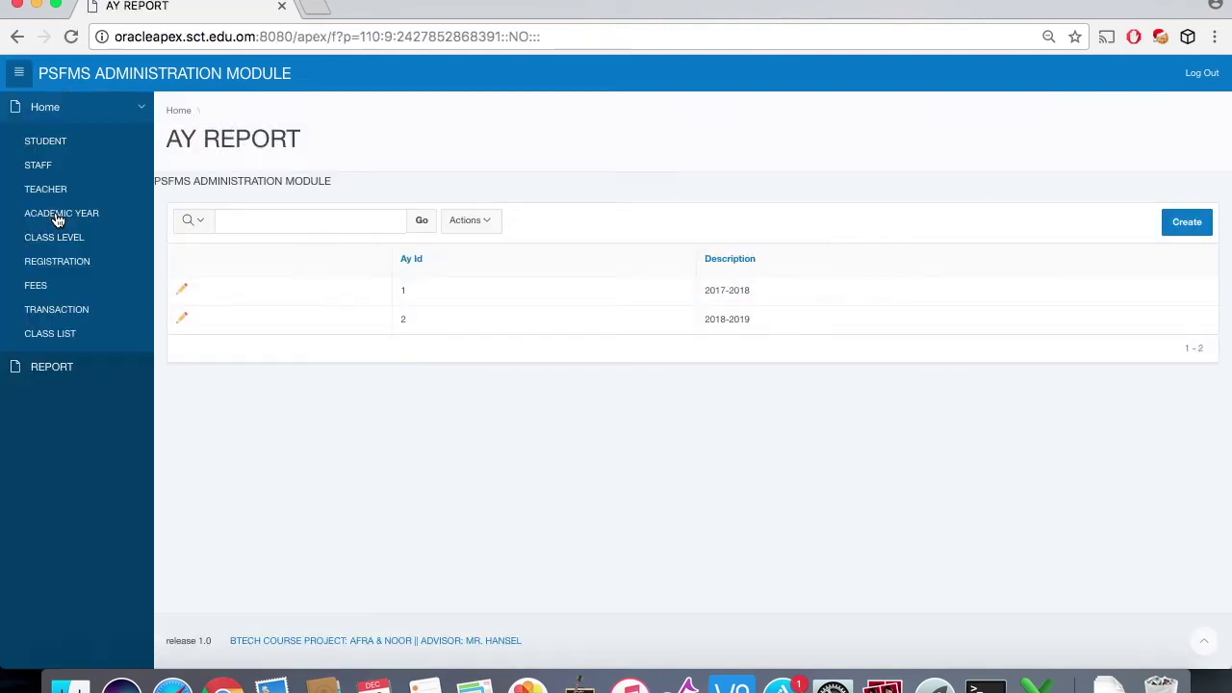
left_click(182, 294)
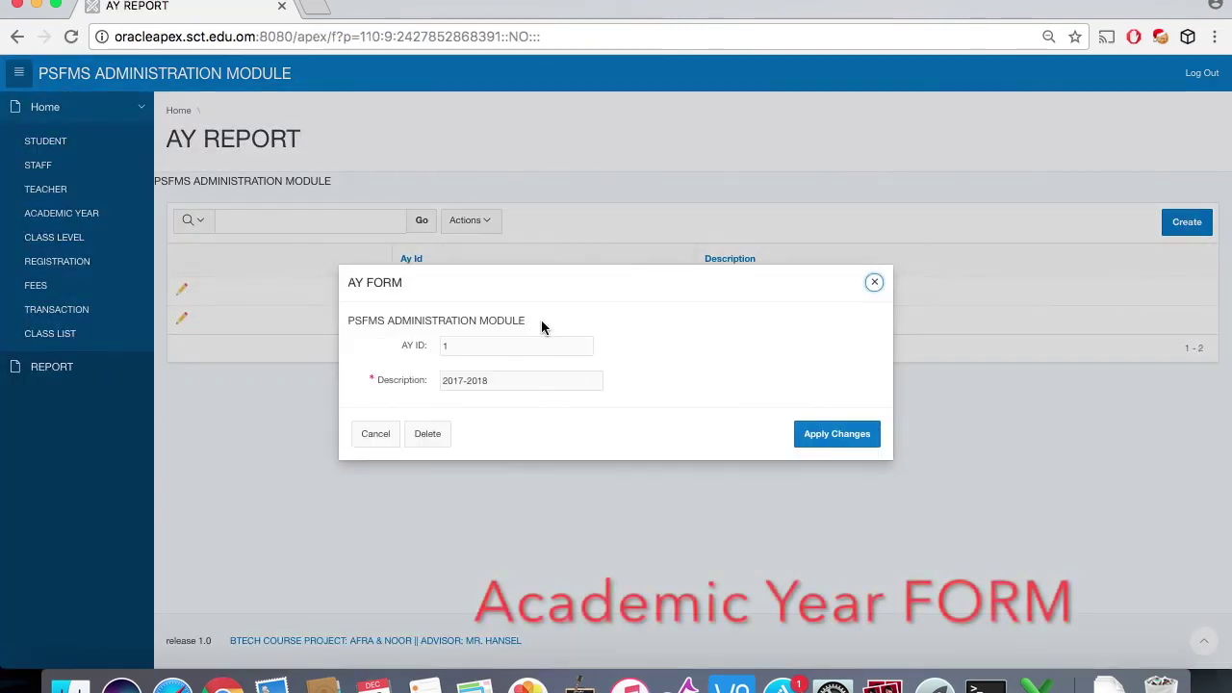
left_click(874, 283)
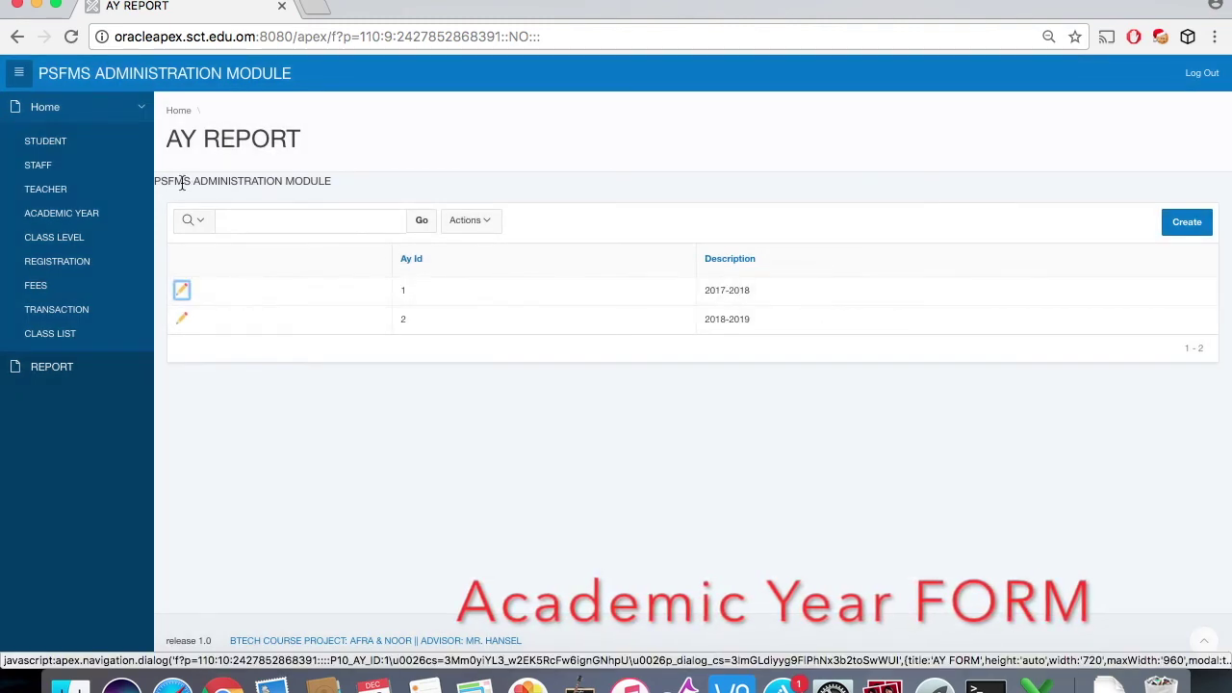
left_click(1181, 229)
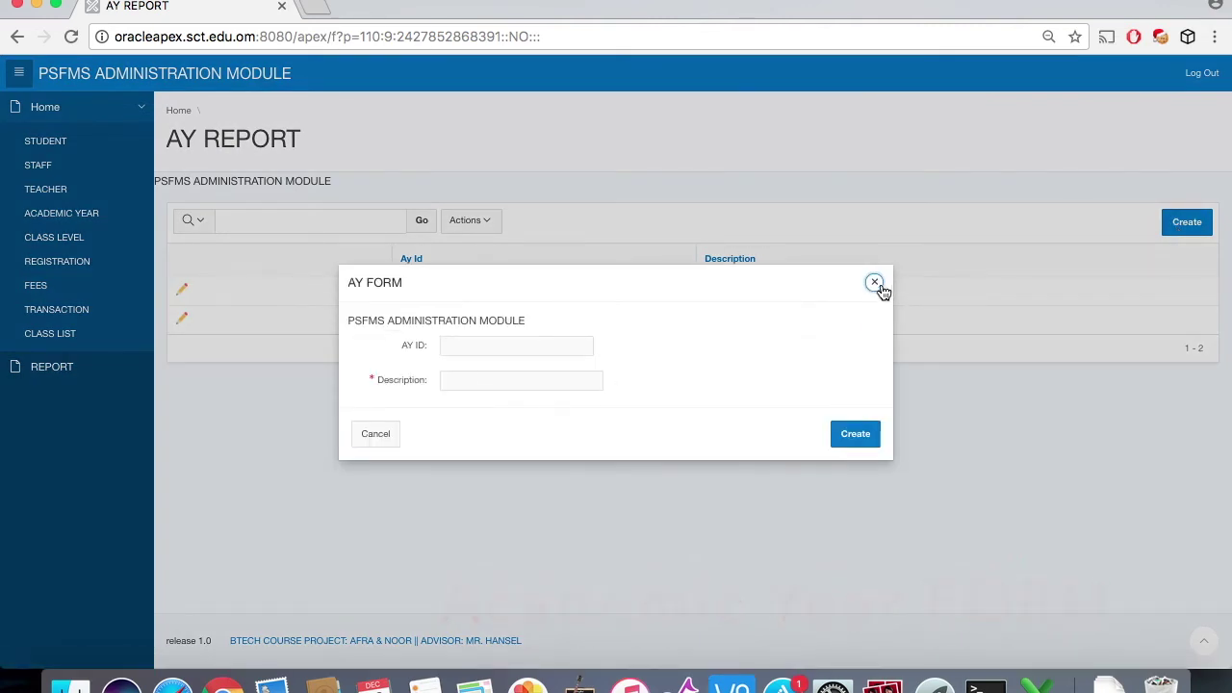
left_click(874, 283)
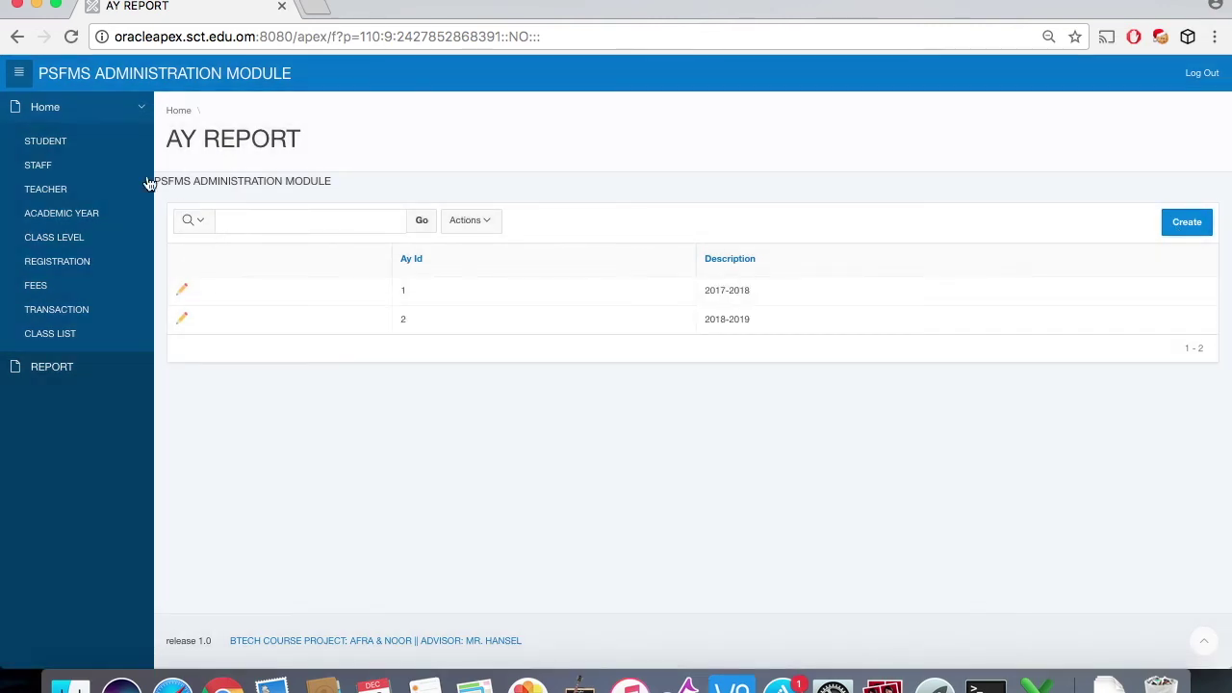
left_click(77, 239)
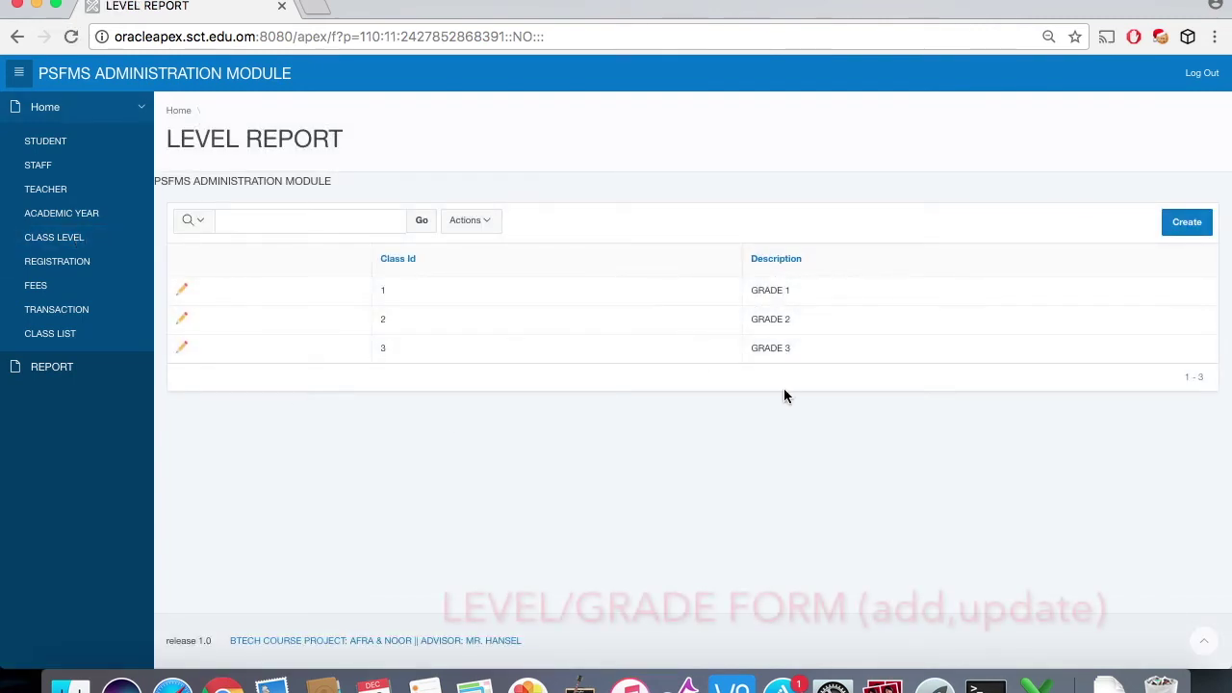
Step: Create class level ID 4 described GRADE 4, then reopen its record to confirm it saved
left_click(178, 350)
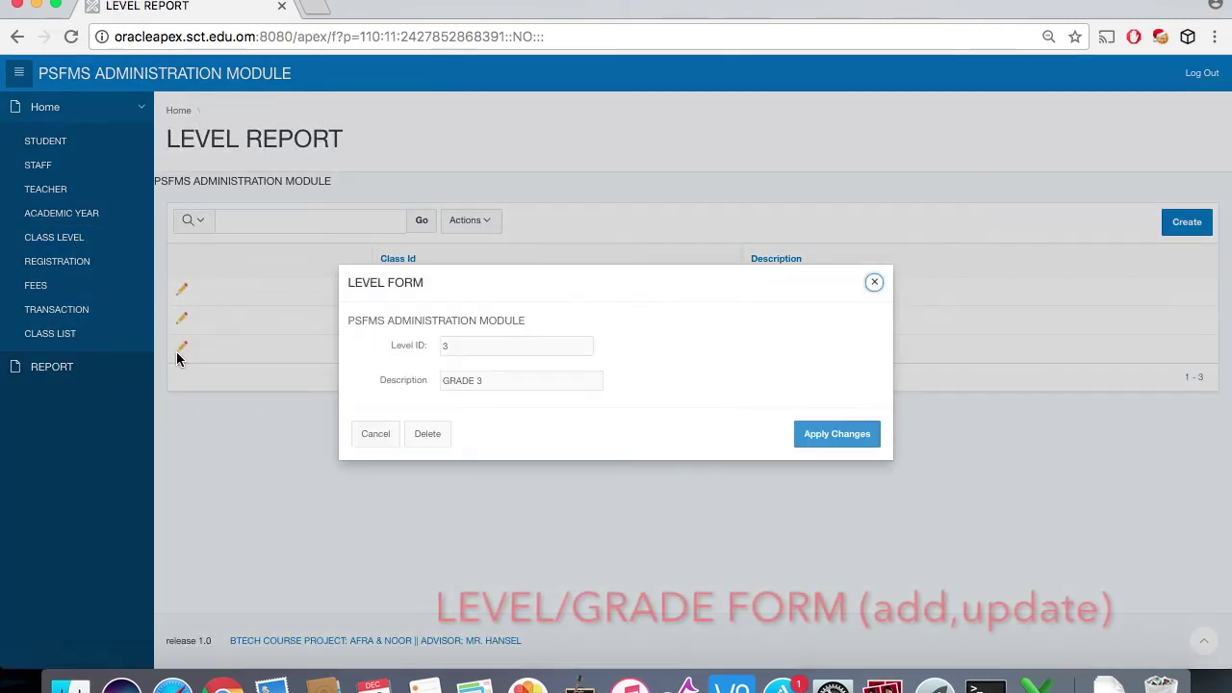
left_click(876, 284)
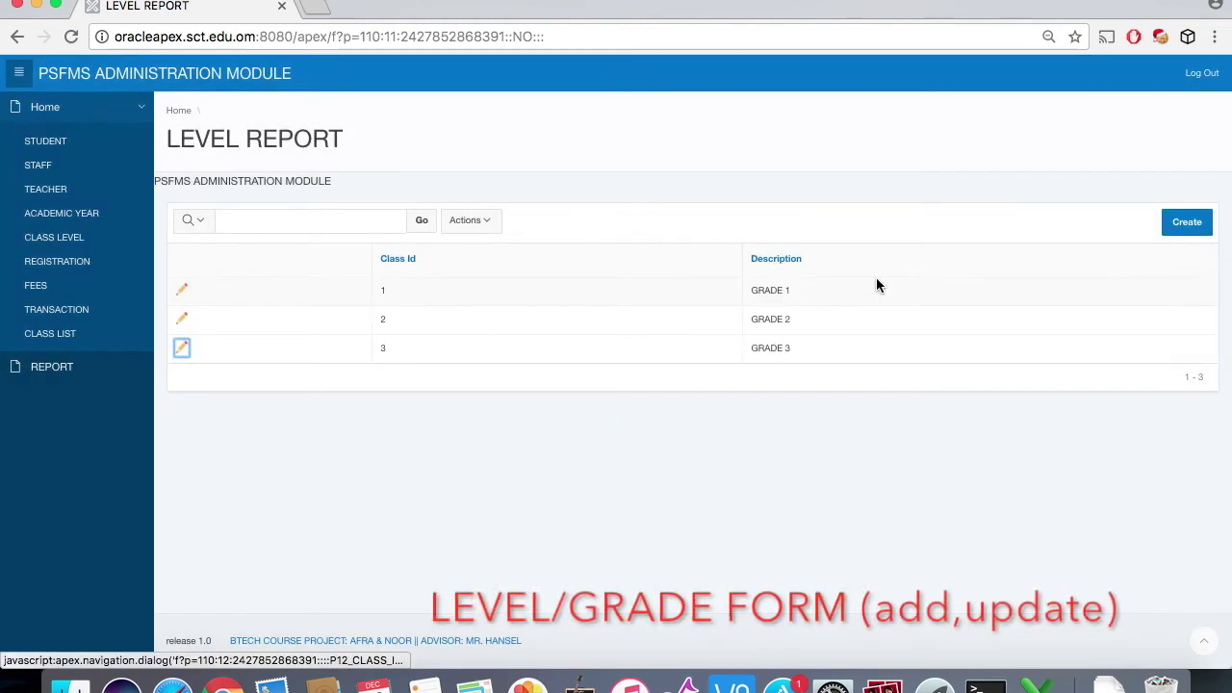
left_click(1194, 229)
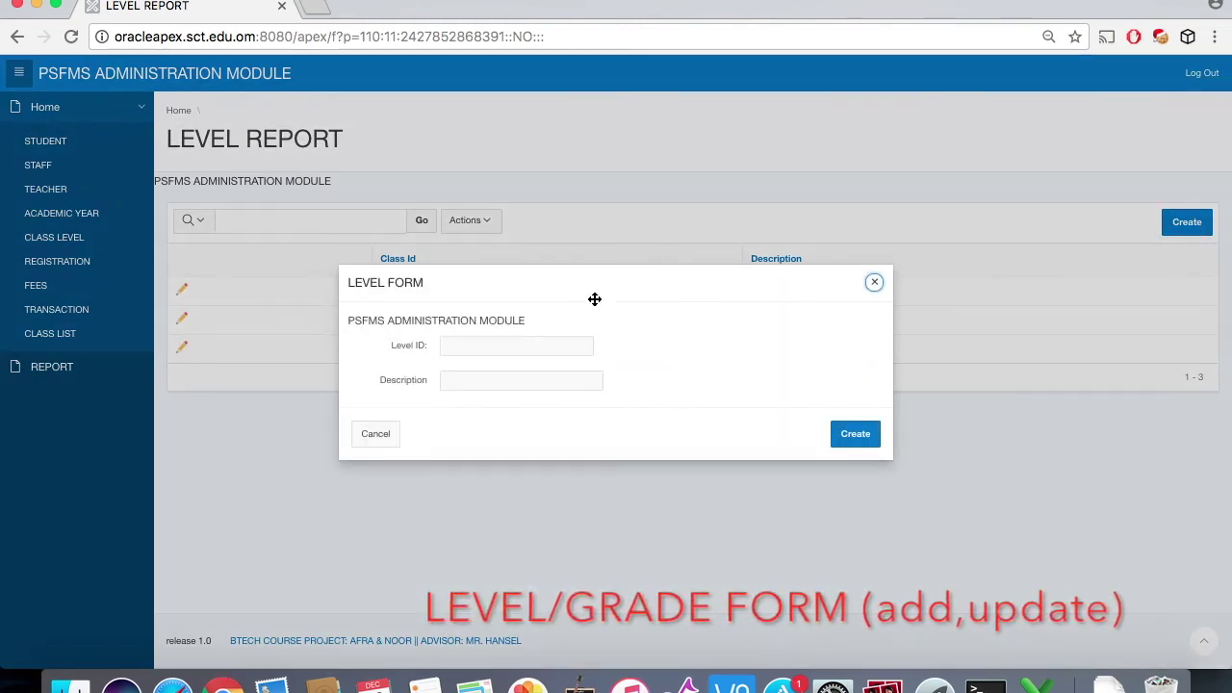
left_click_drag(549, 286, 553, 313)
left_click(505, 373)
type("4")
left_click(500, 409)
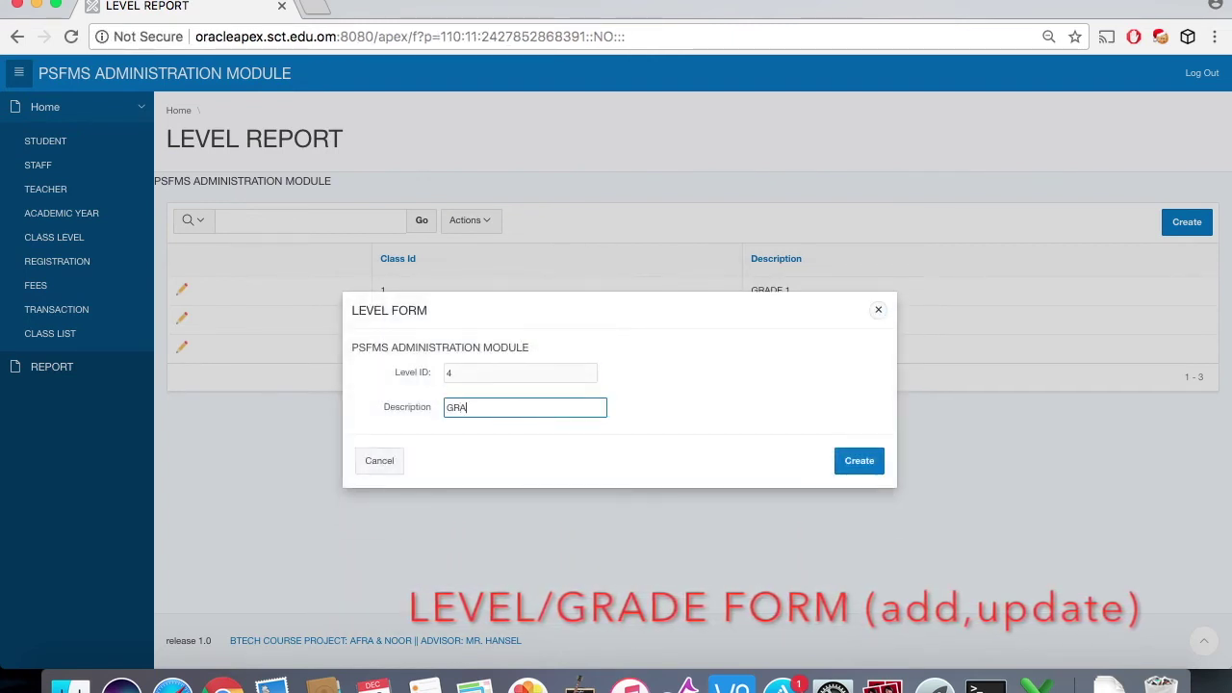
left_click(837, 464)
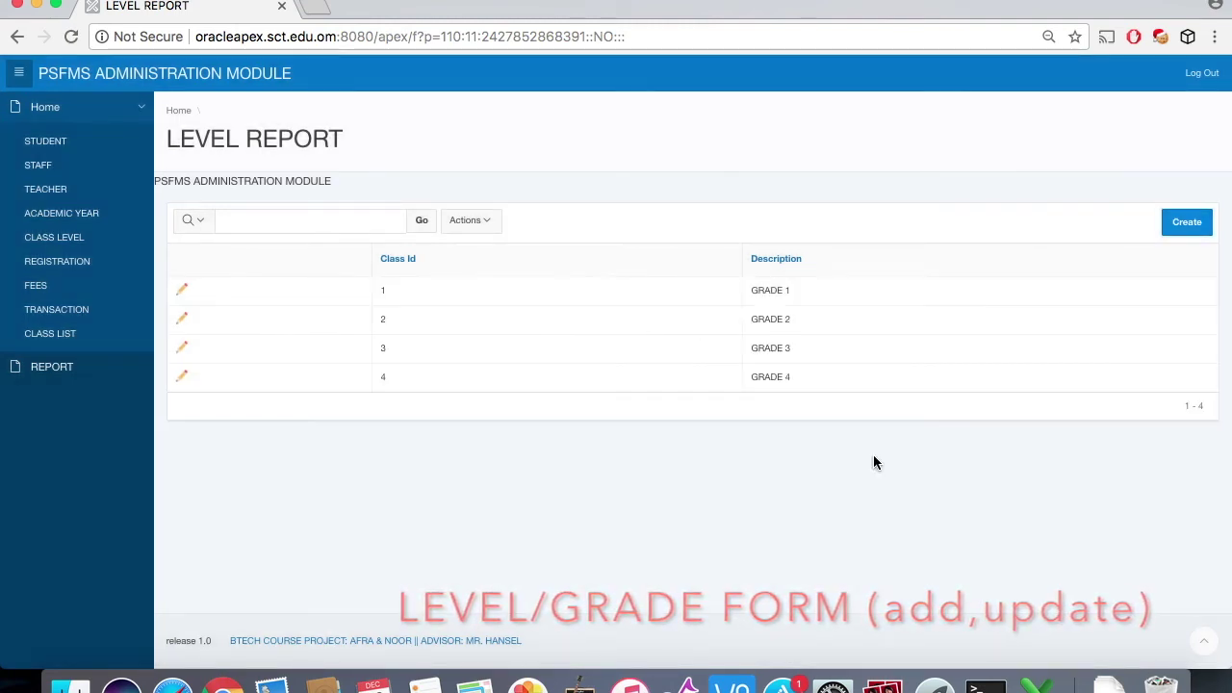
left_click(182, 376)
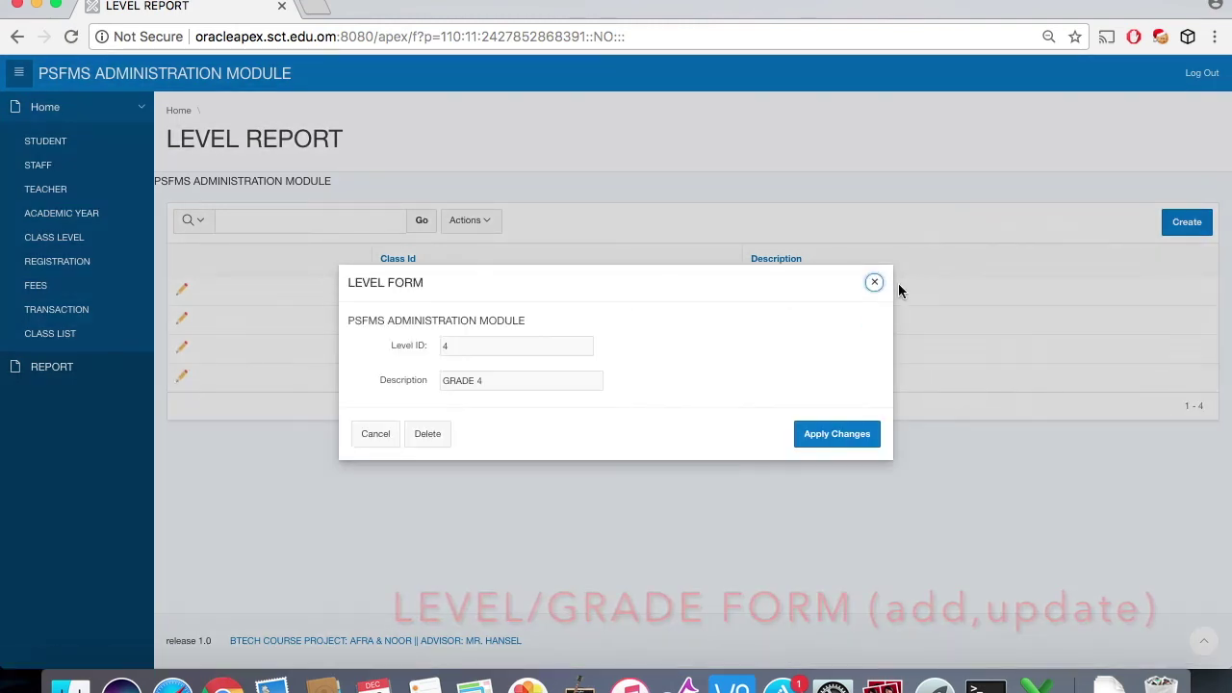
left_click(874, 284)
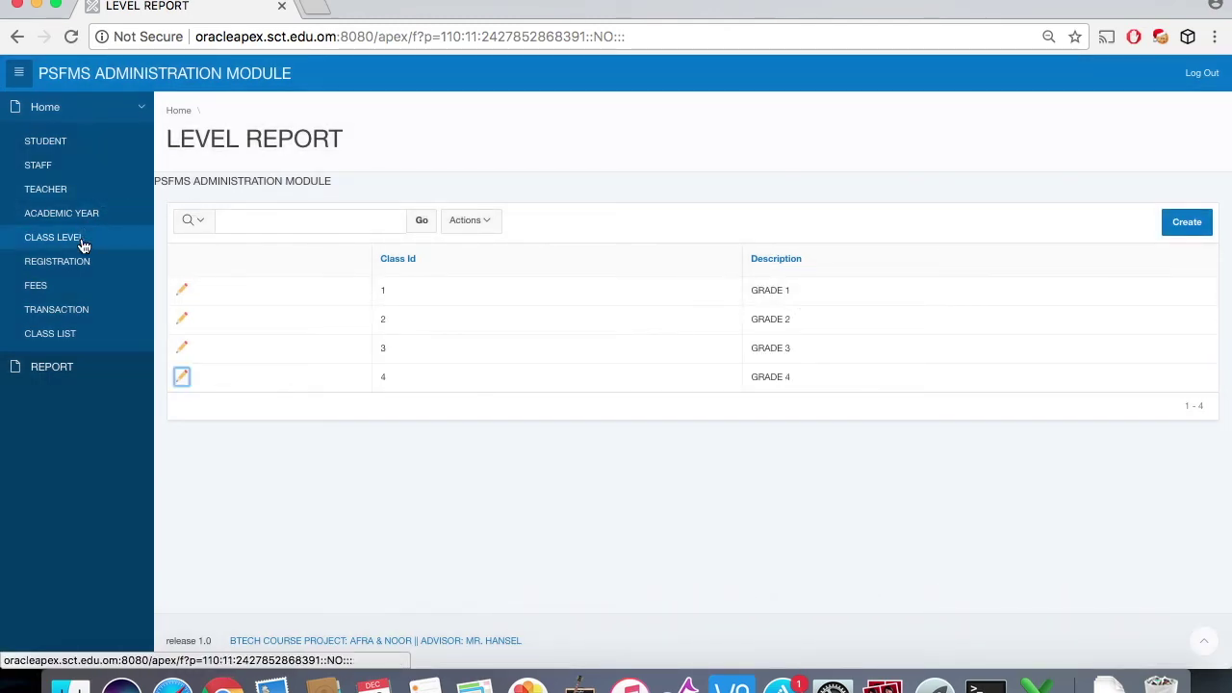
left_click(81, 275)
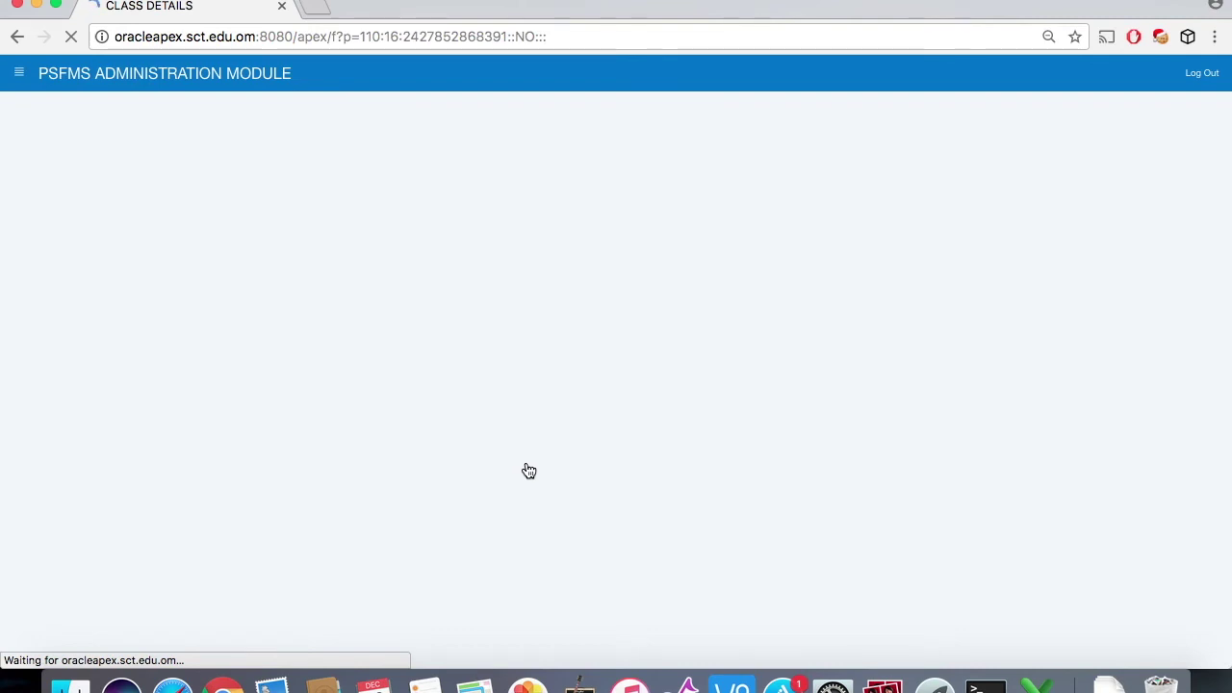
Step: Open GRADE 1 section 1 registrations, add a row and view the student list, then cancel unchanged
scroll(564, 337, "up", 1)
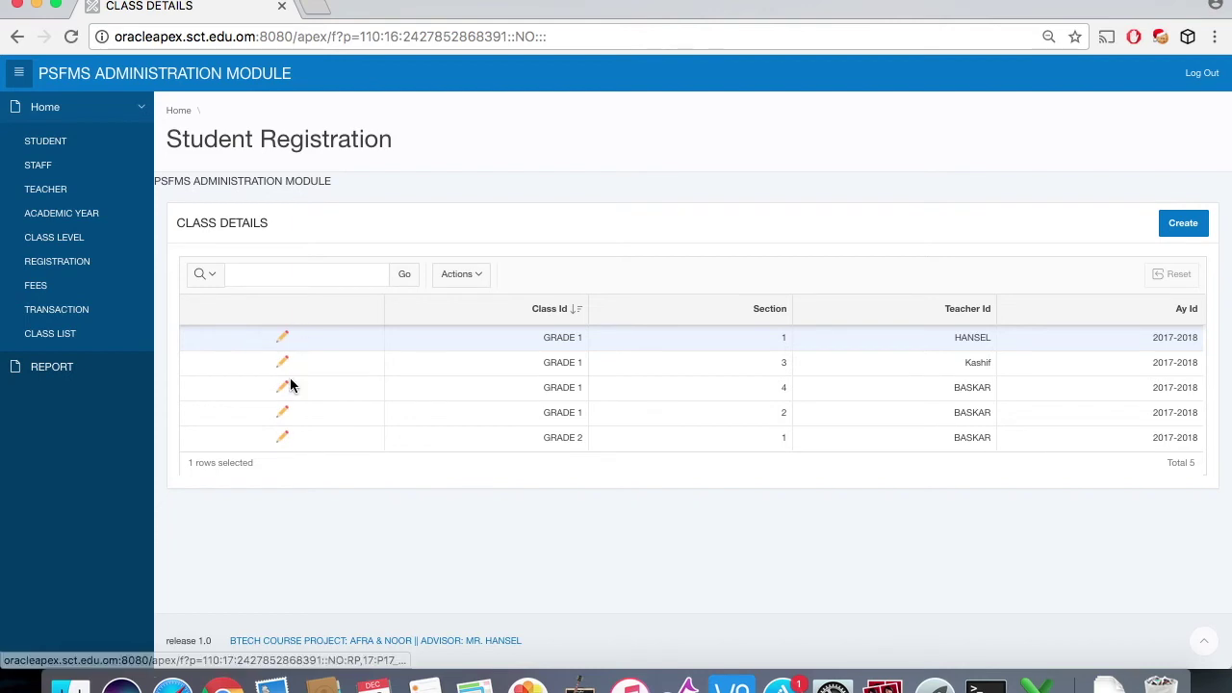
left_click(285, 341)
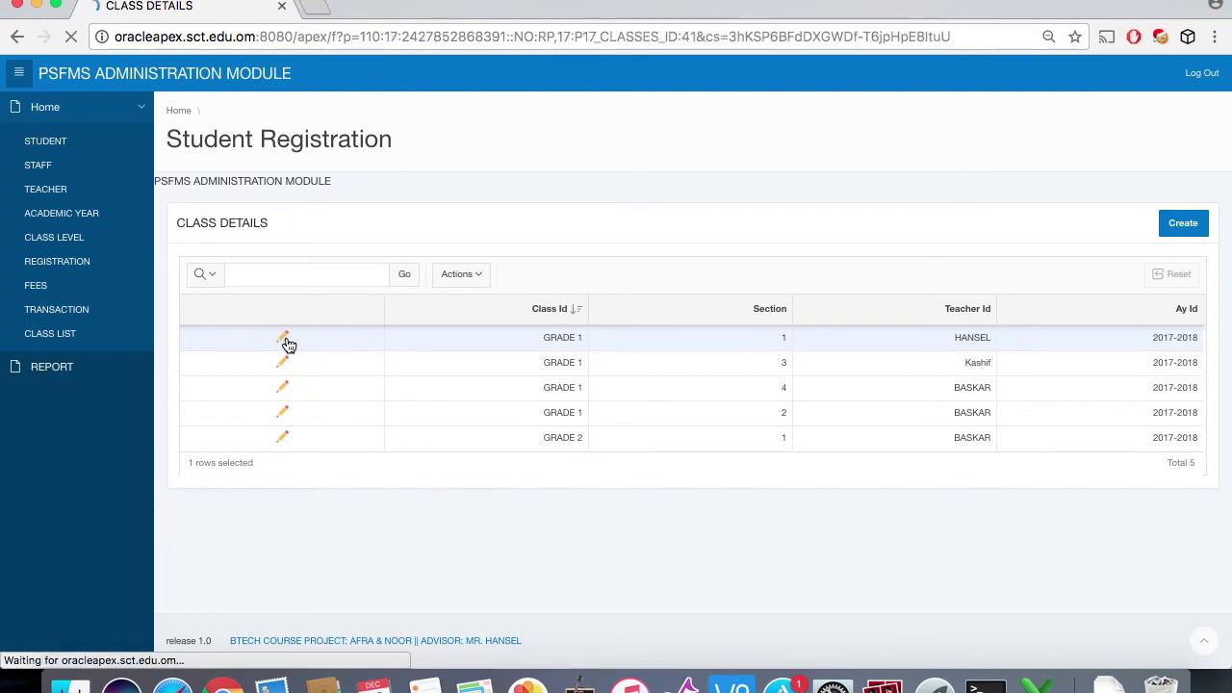
scroll(741, 462, "down", 1)
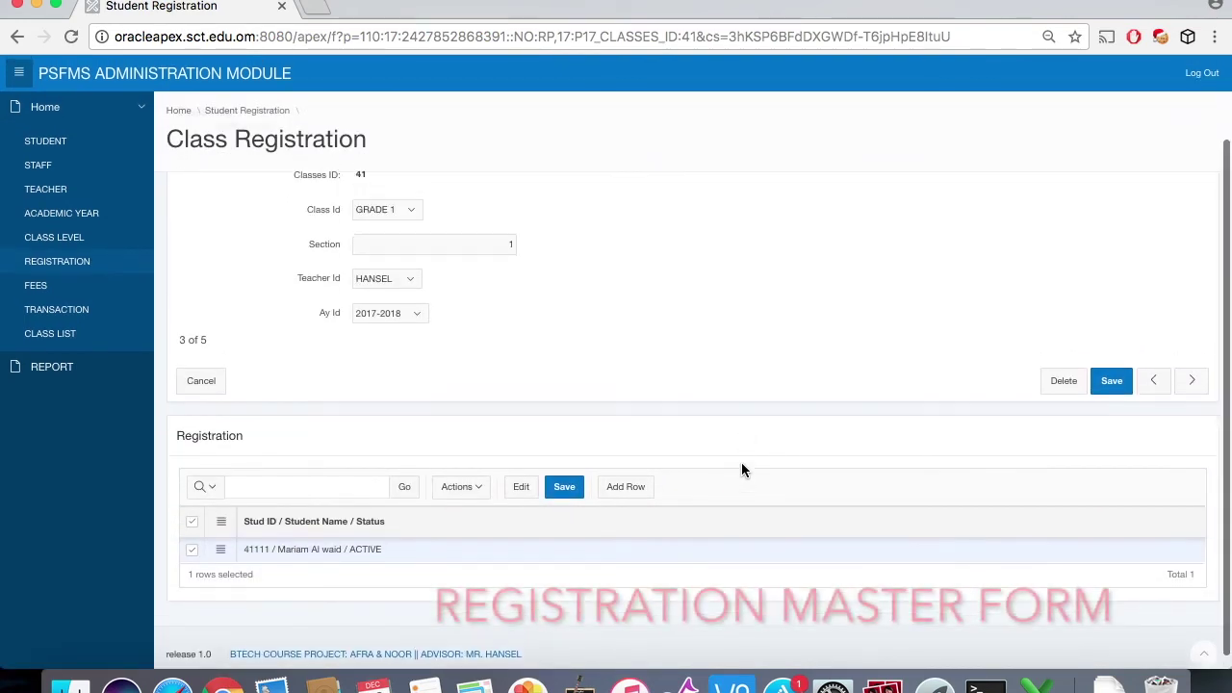
scroll(741, 470, "up", 2)
scroll(741, 470, "down", 2)
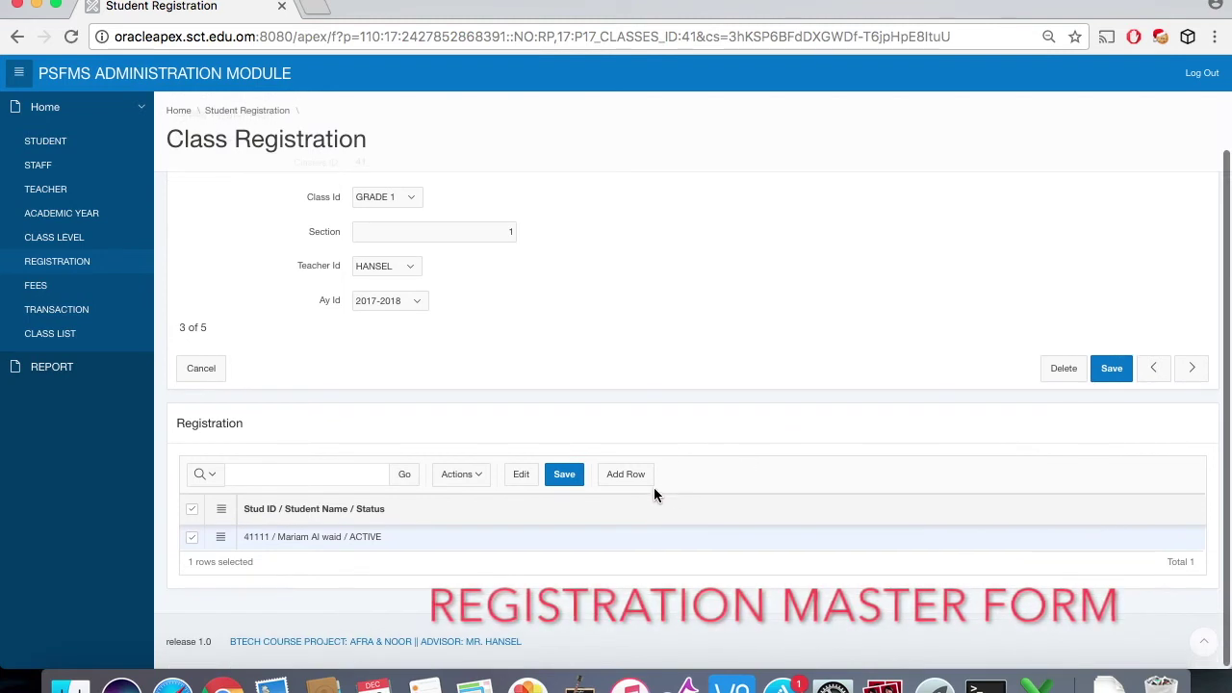
left_click(643, 493)
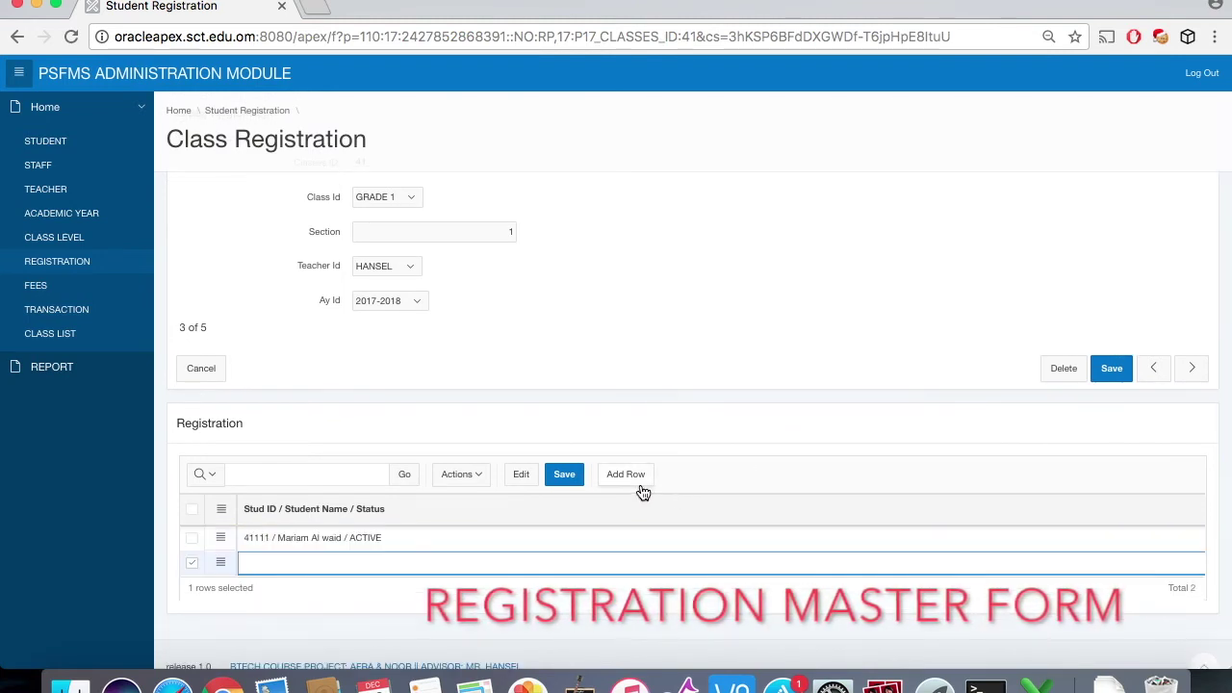
left_click(604, 562)
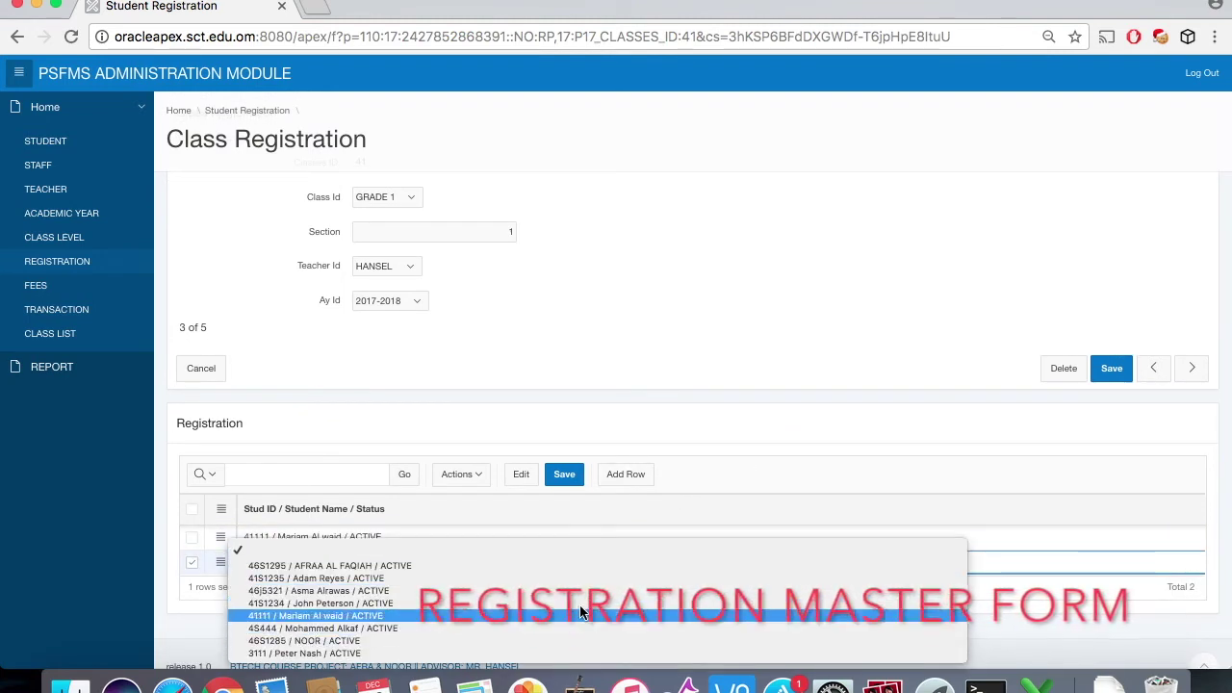
left_click(675, 390)
left_click(201, 368)
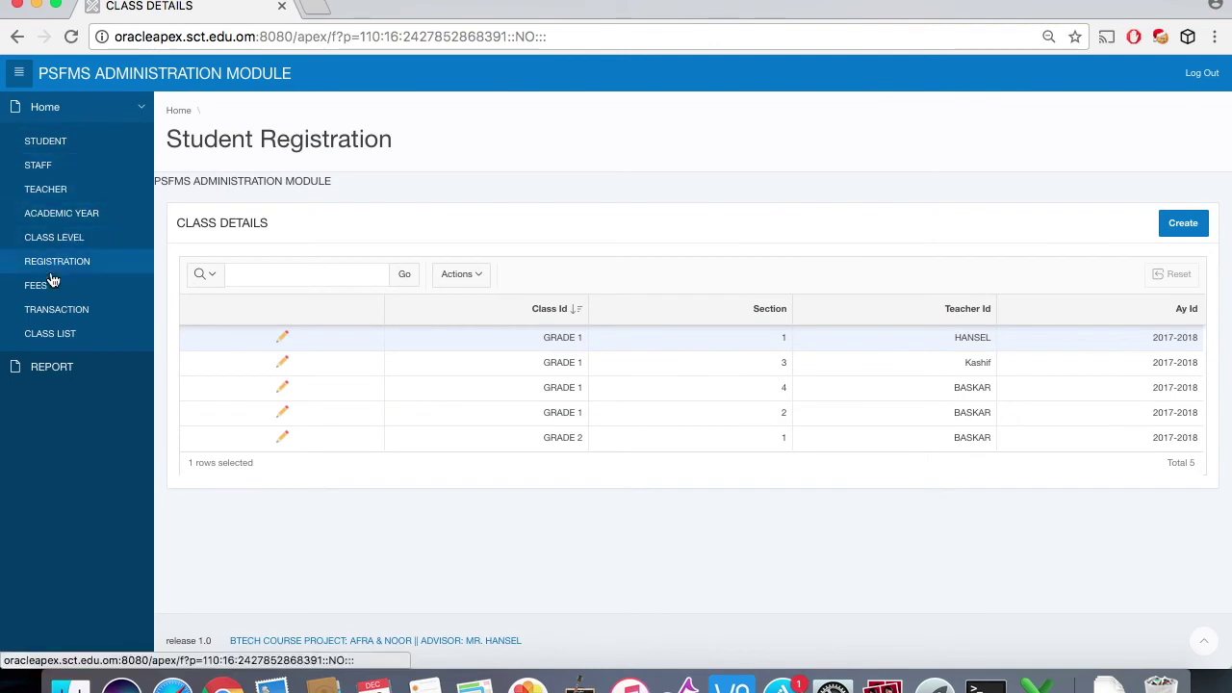
Step: Open the fees records and view the GRADE 1 Caution Deposit fee, leaving Old Fees YES, unsaved
left_click(51, 283)
scroll(640, 469, "down", 1)
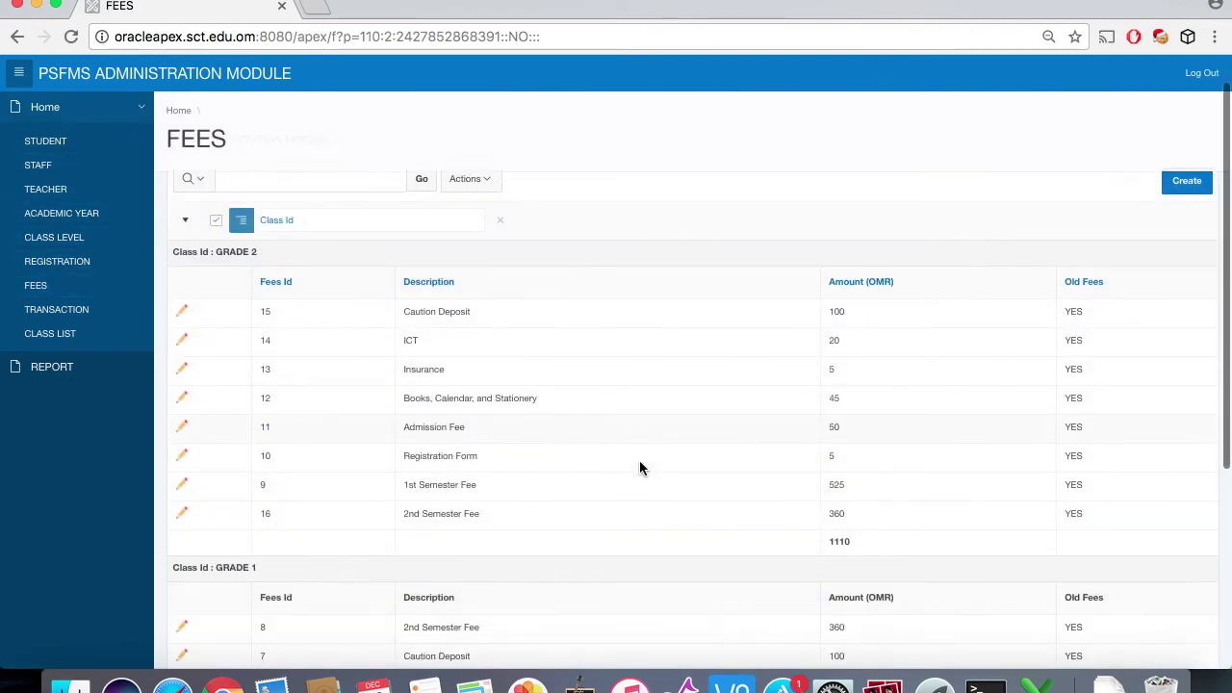
scroll(640, 466, "down", 5)
scroll(640, 466, "up", 4)
scroll(640, 469, "down", 4)
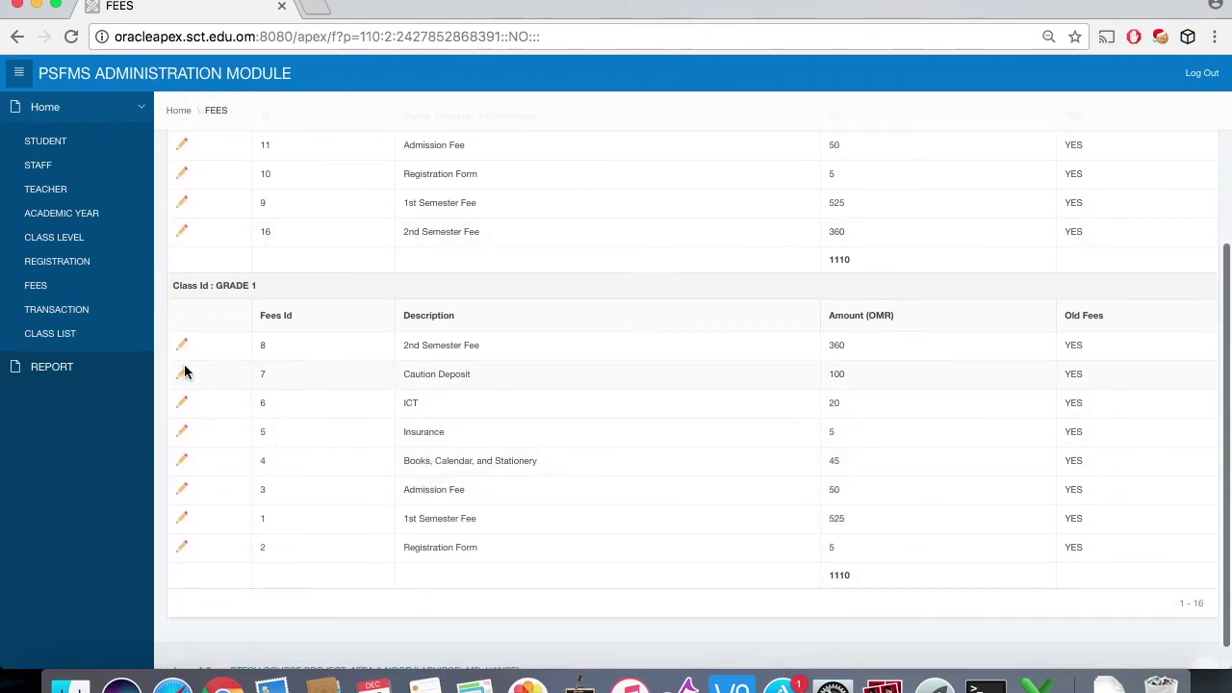
left_click(183, 372)
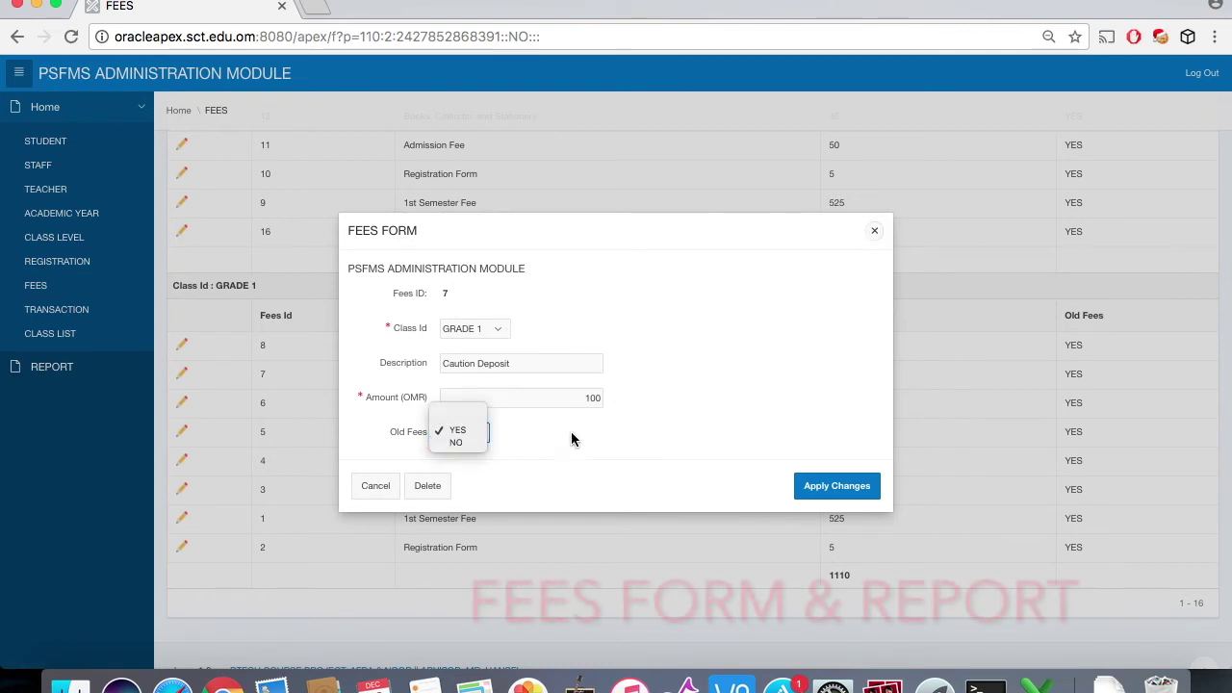
left_click(628, 428)
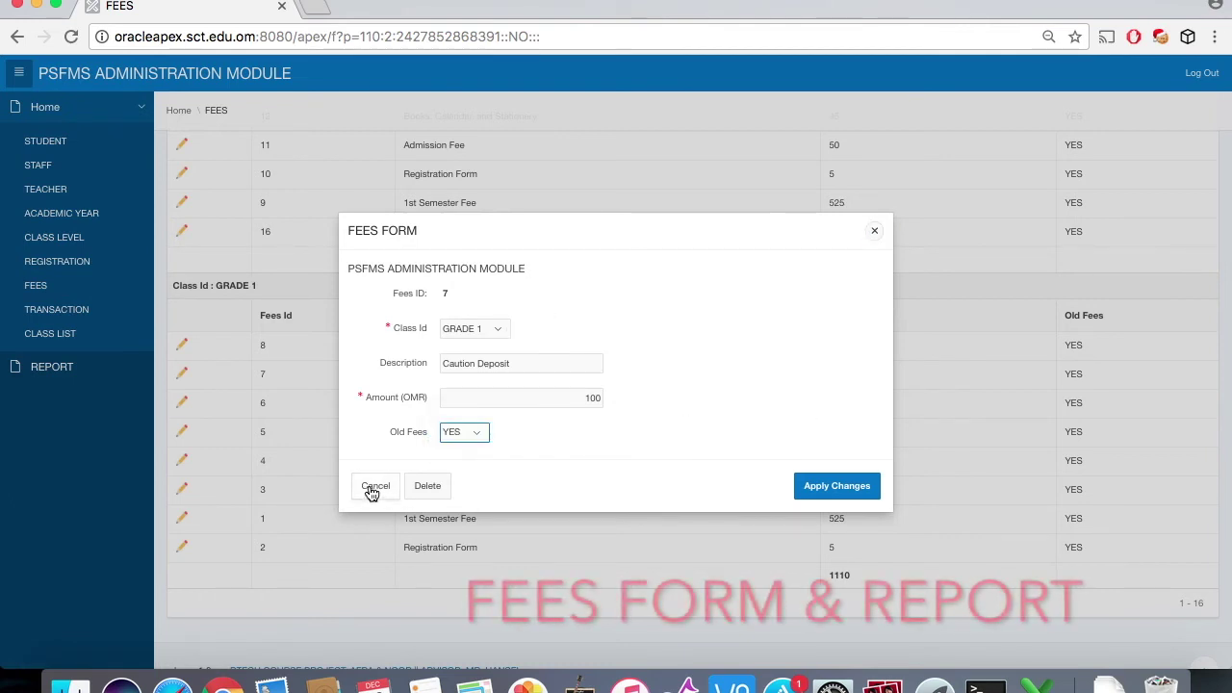
left_click(371, 489)
Step: Open a new fee form, recheck the Caution Deposit fee unchanged, then choose Actions > Download
scroll(614, 404, "up", 4)
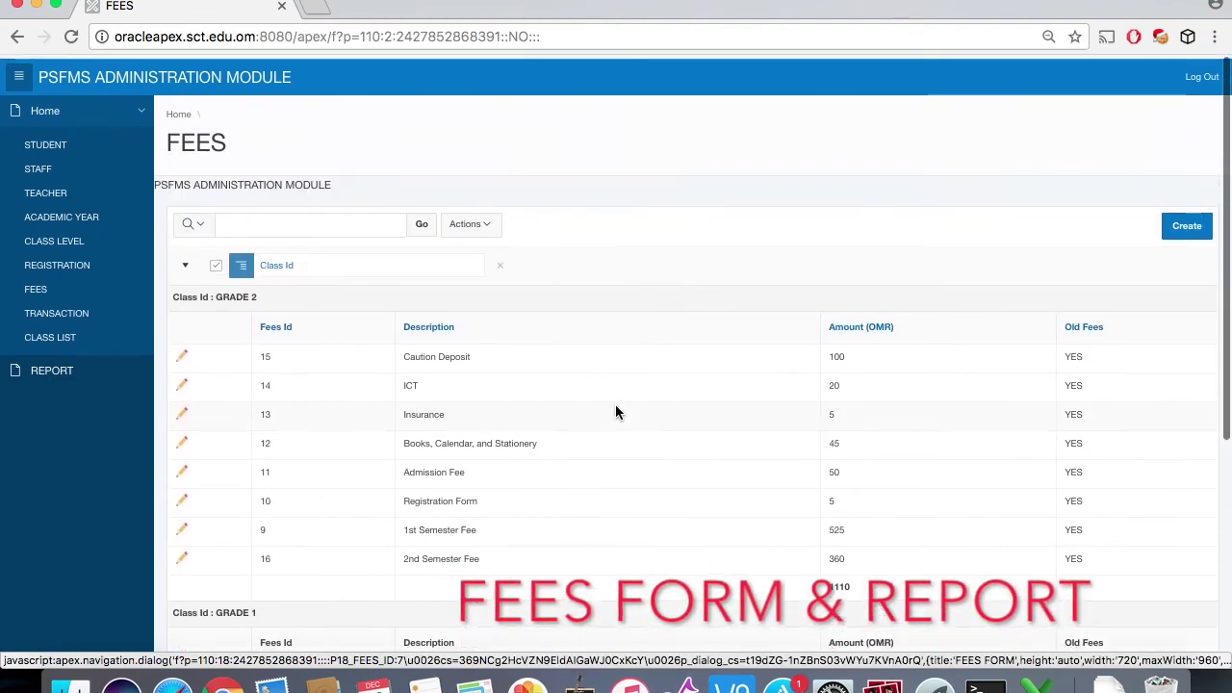
left_click(1181, 229)
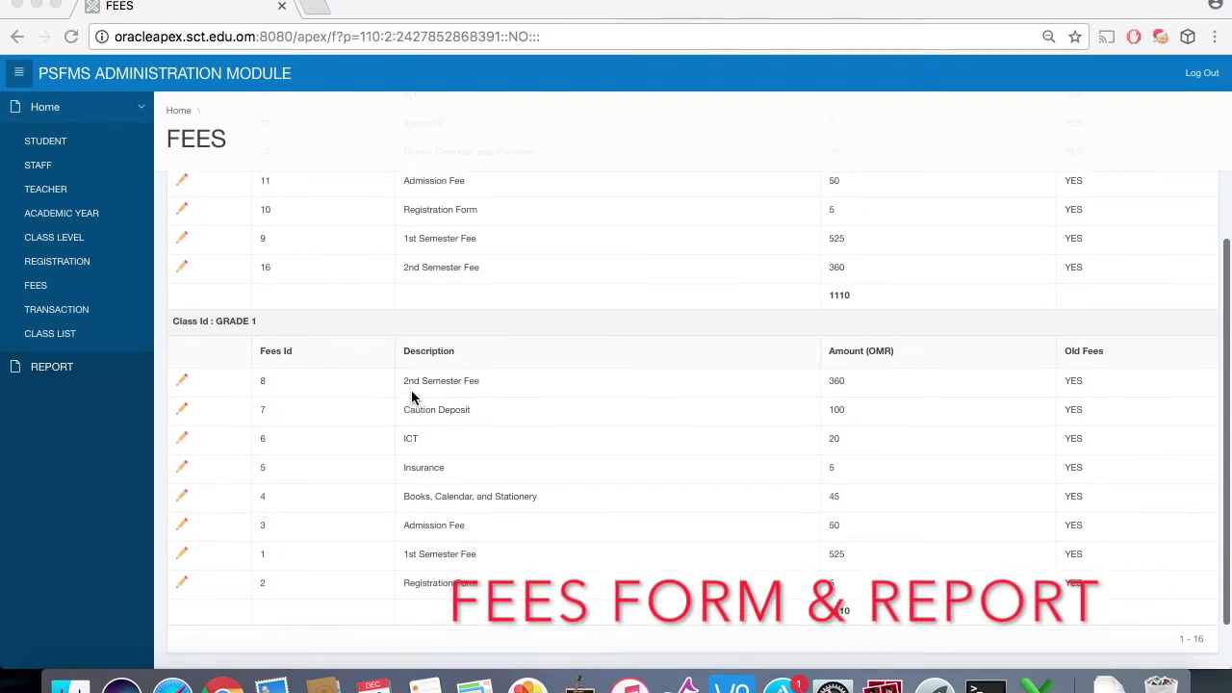
scroll(411, 390, "up", 2)
scroll(411, 389, "down", 4)
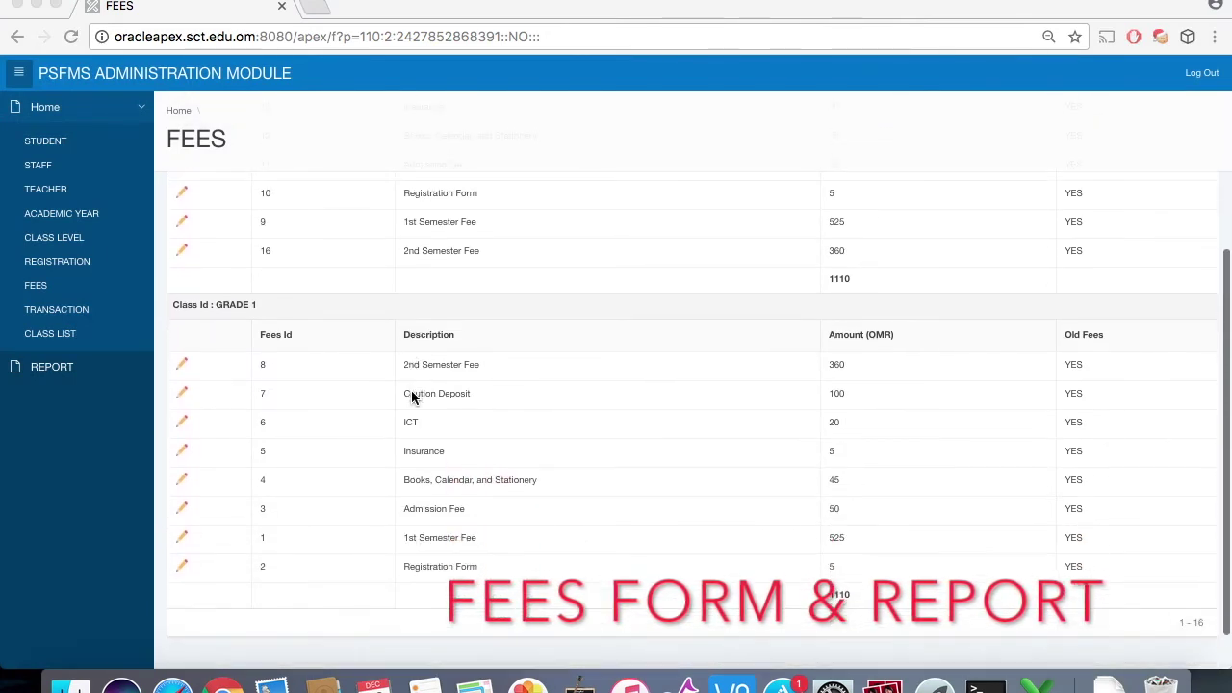
left_click(181, 393)
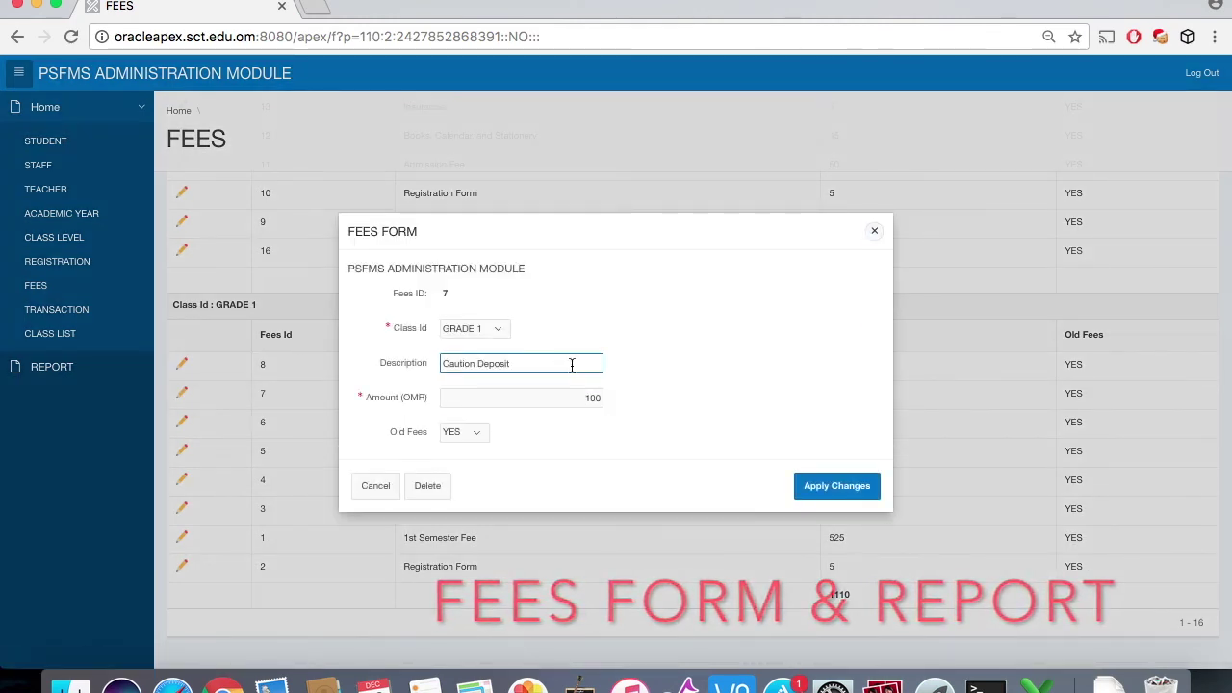
left_click(380, 493)
scroll(465, 407, "up", 5)
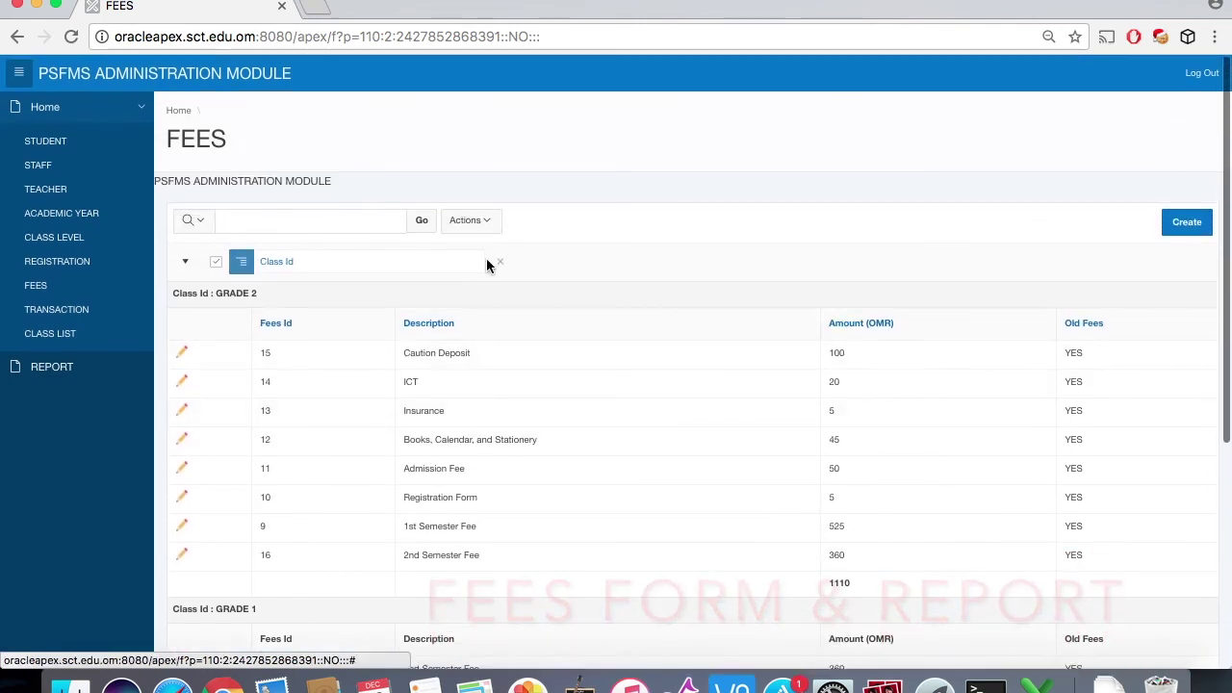
left_click(493, 229)
left_click(480, 467)
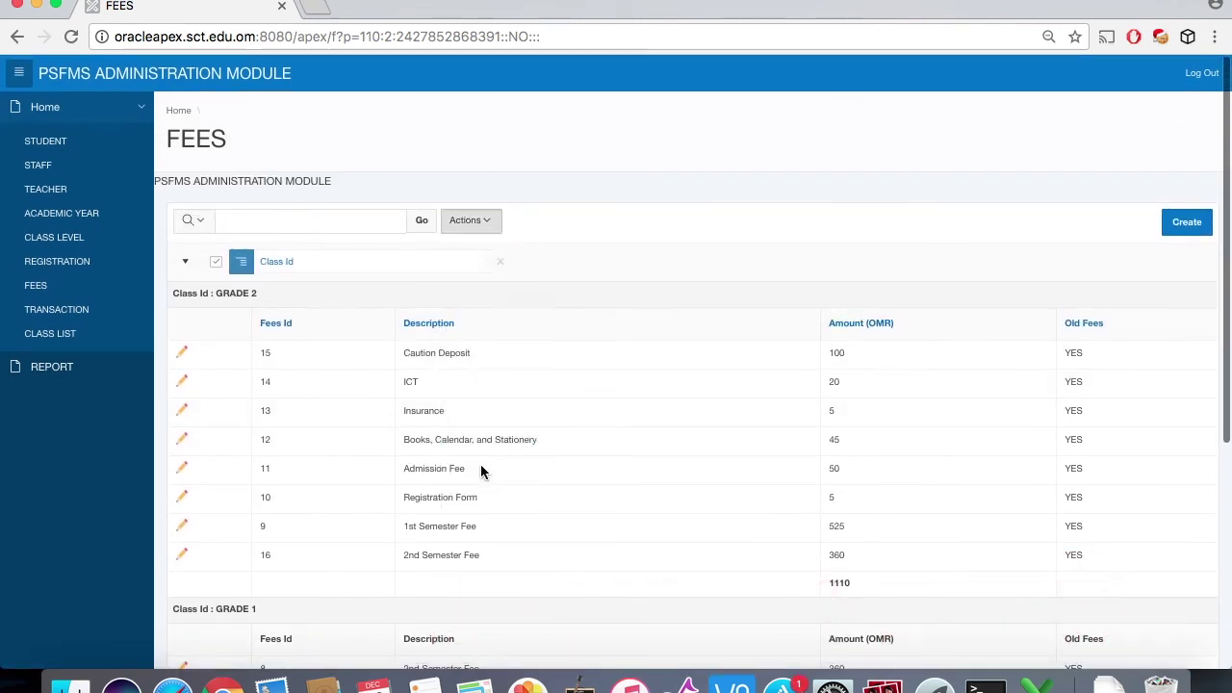
Step: Download the fees report as XLS and open report_1.xls in Excel
left_click(426, 373)
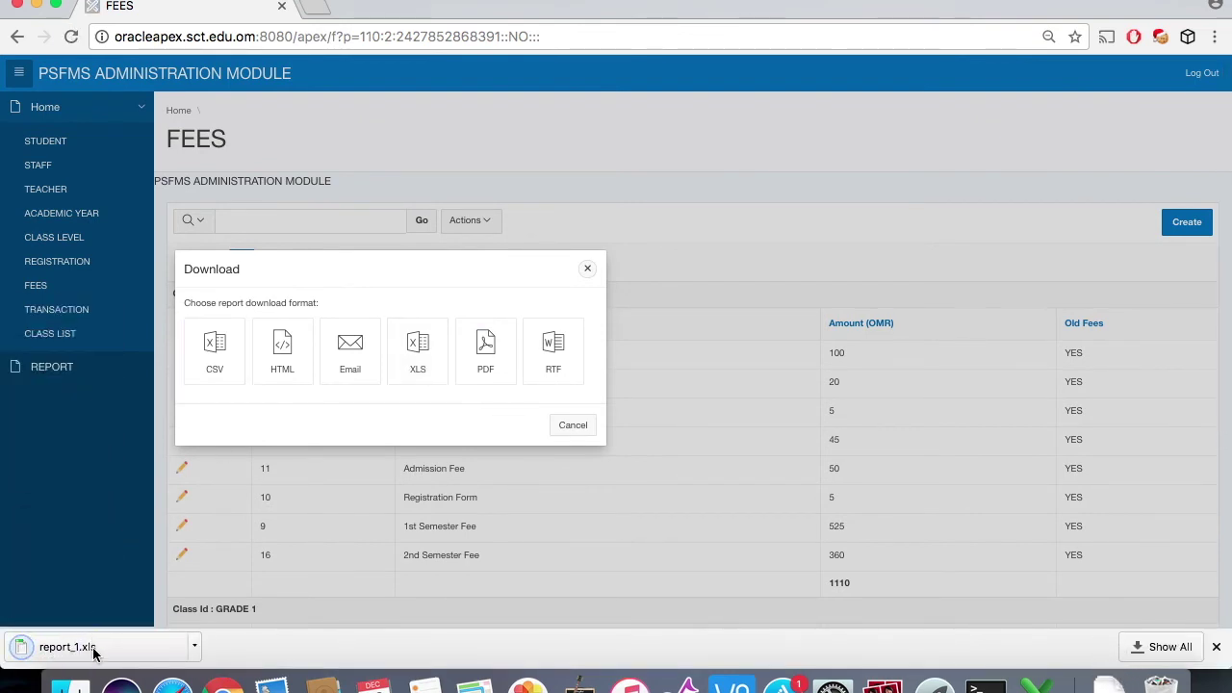
left_click(556, 433)
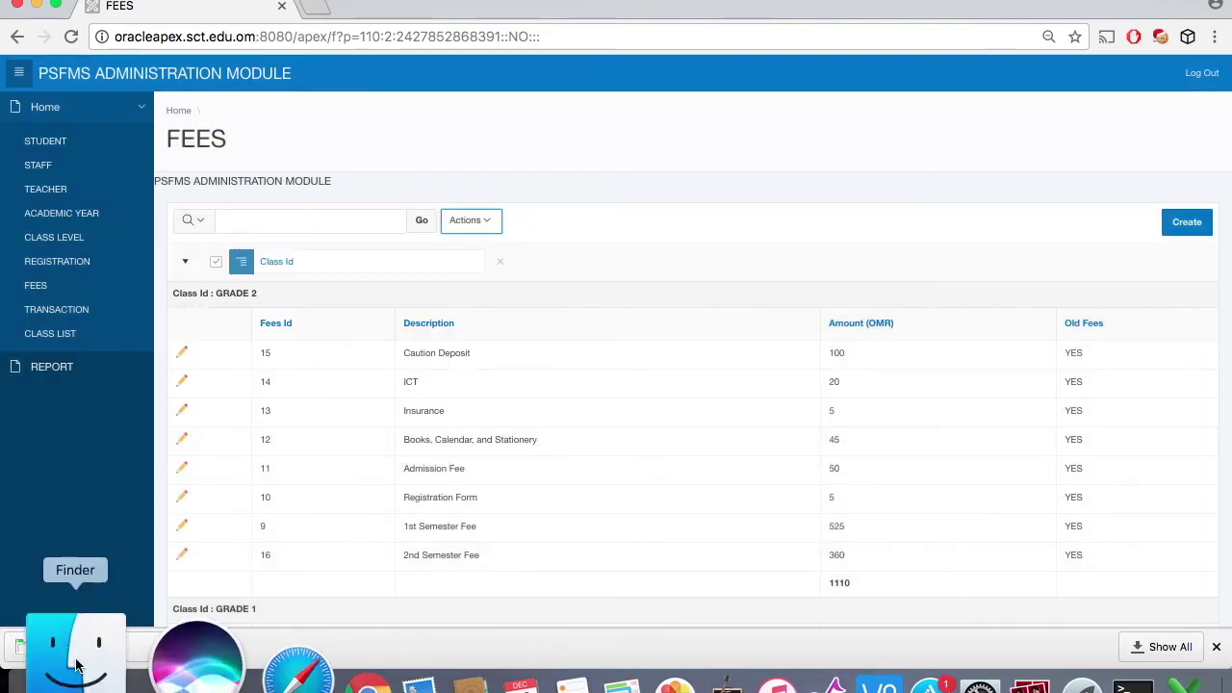
left_click(100, 647)
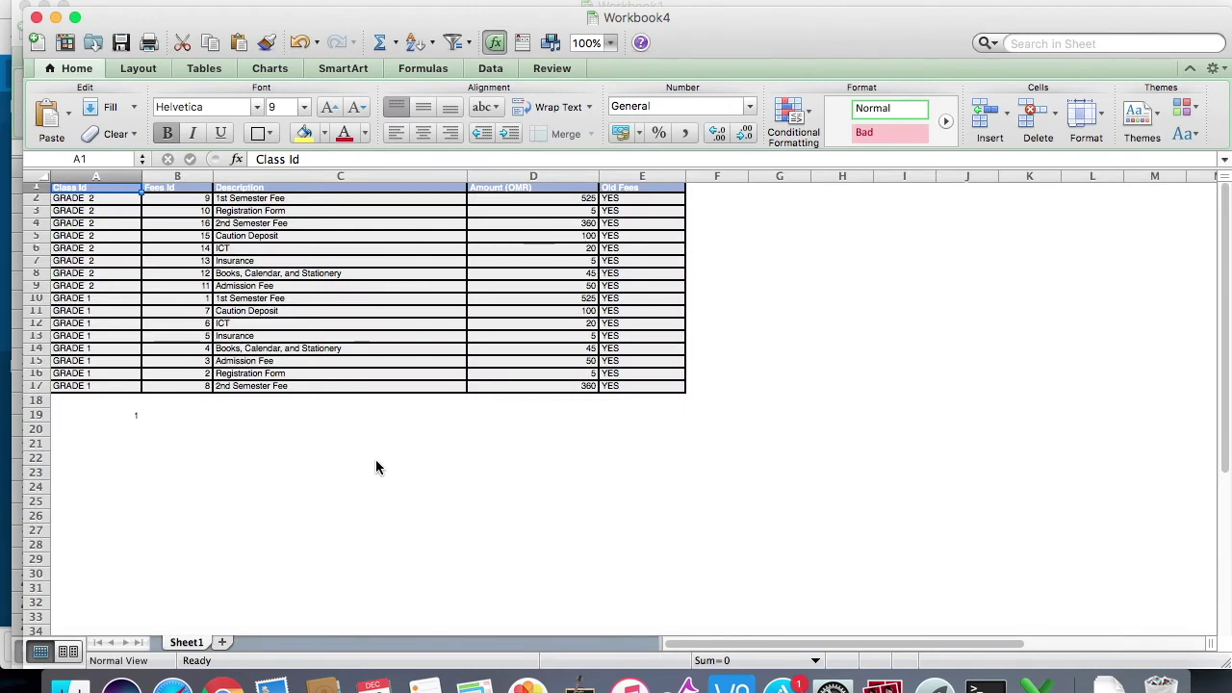
Step: Zoom the sheet to 150% and fill the eight GRADE 2 fee rows (A2:E9) yellow
left_click(610, 44)
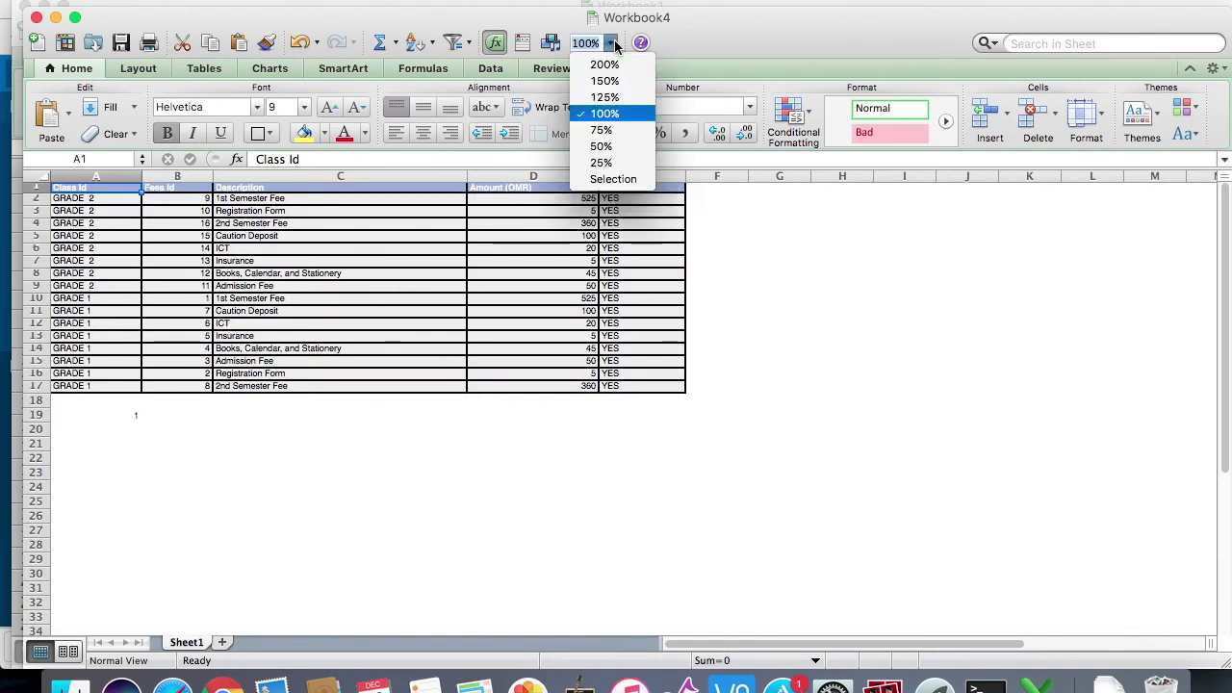
left_click(607, 81)
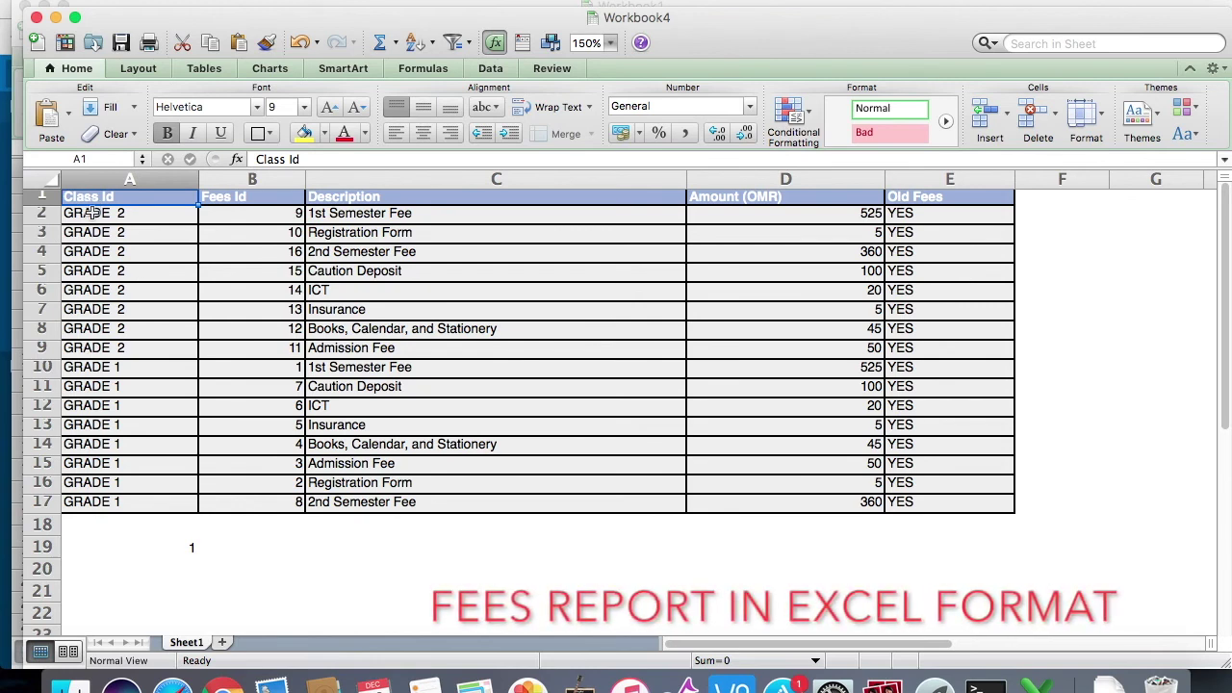
left_click_drag(96, 213, 946, 346)
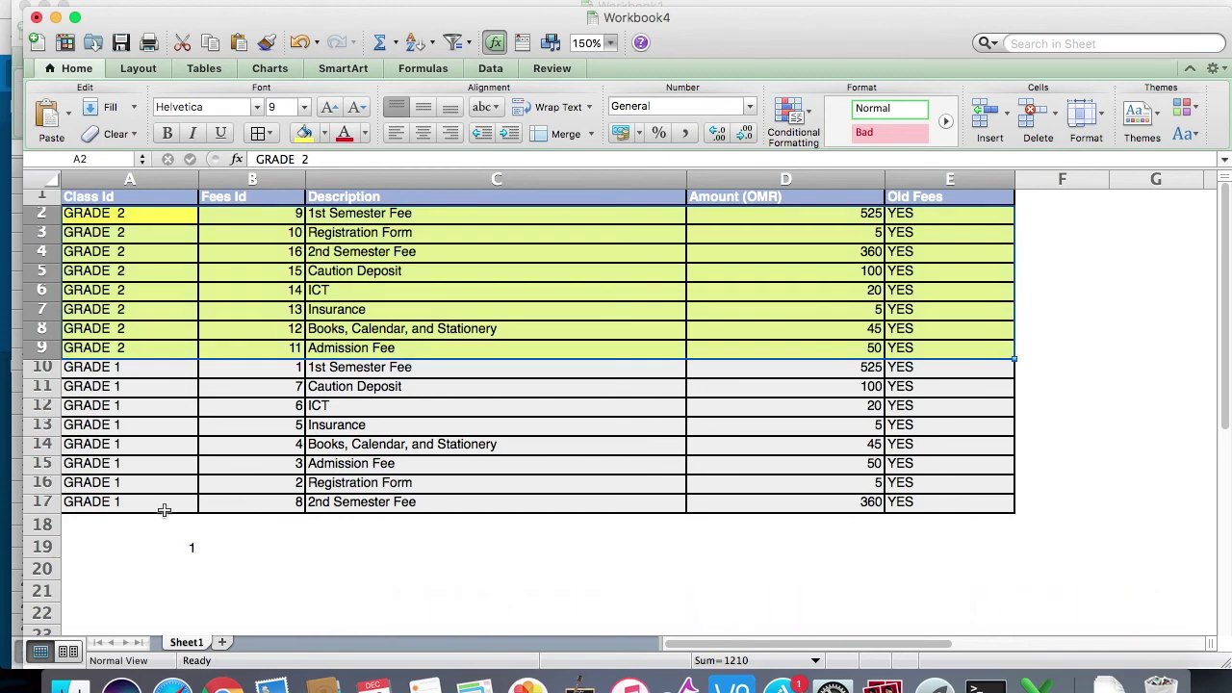
left_click(165, 511)
key("ctrl+Up")
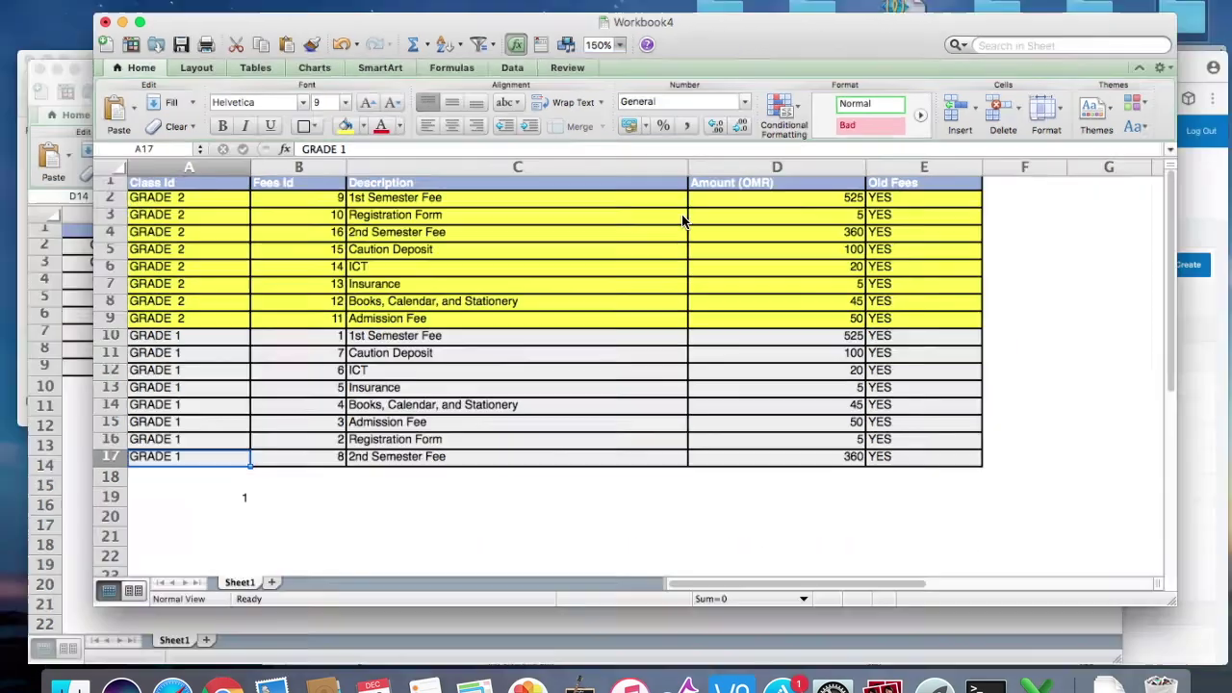
Step: Back on the Fees page, open a blank fee form, browse Class Id and Old Fees choices, then cancel
left_click(750, 535)
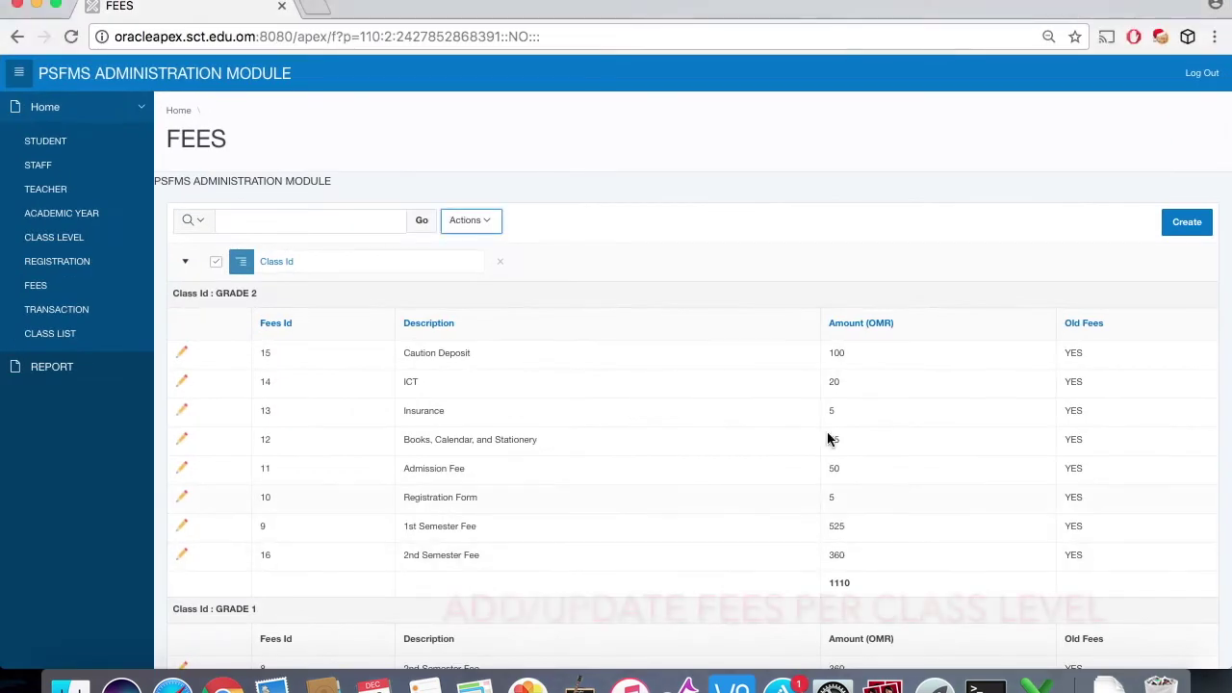
left_click(1185, 227)
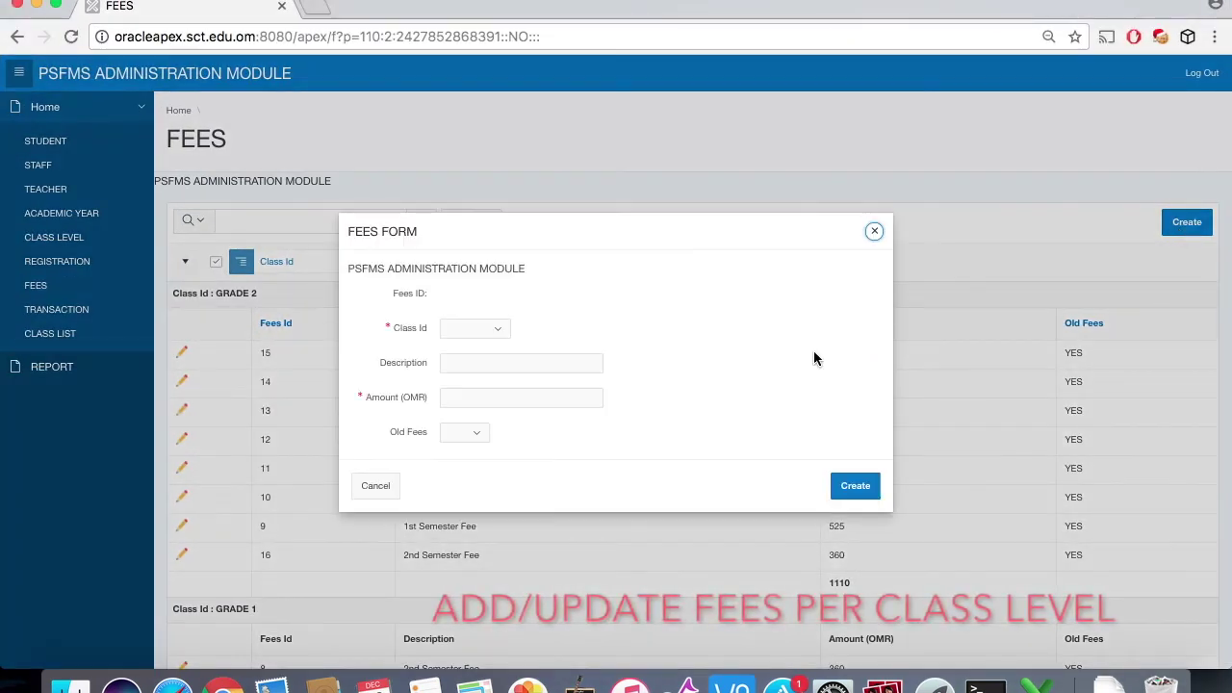
left_click(497, 329)
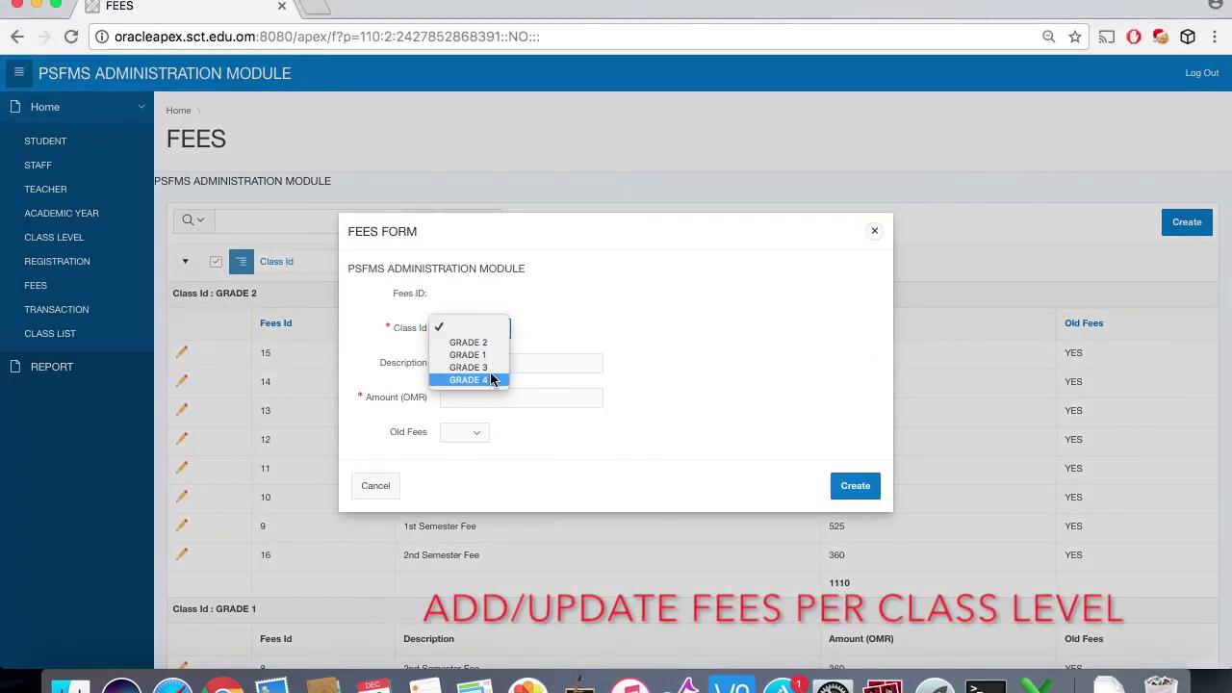
left_click(564, 330)
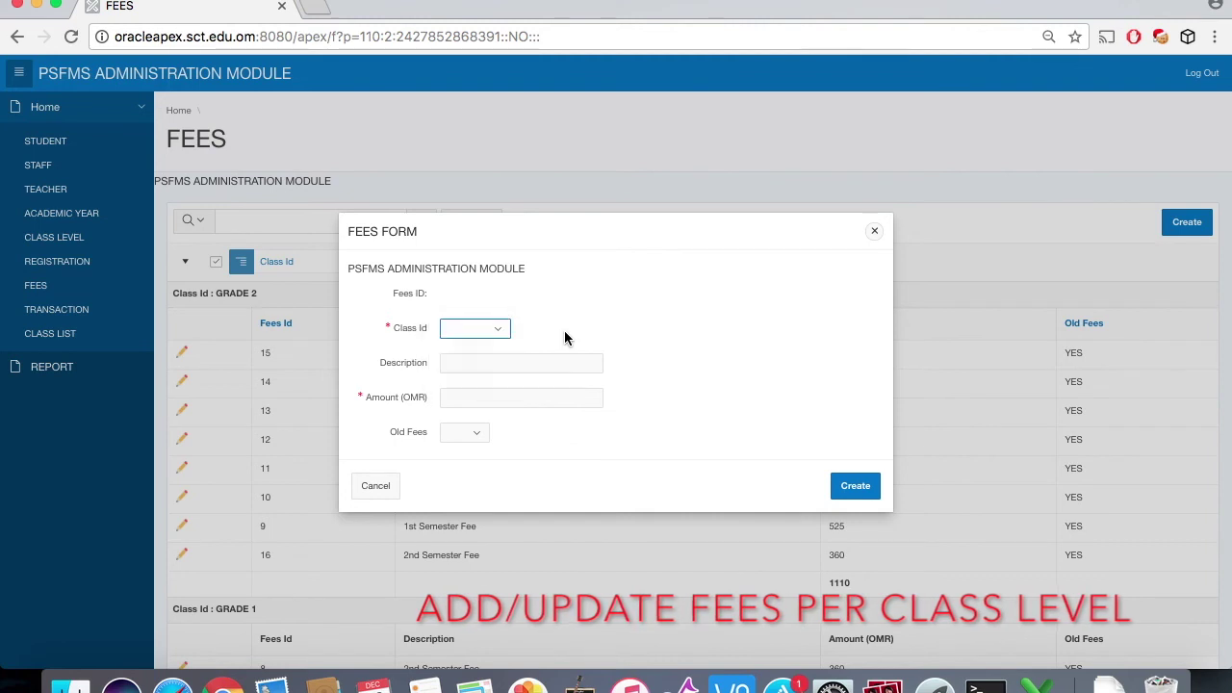
left_click(479, 432)
left_click(517, 364)
left_click(518, 364)
left_click(518, 395)
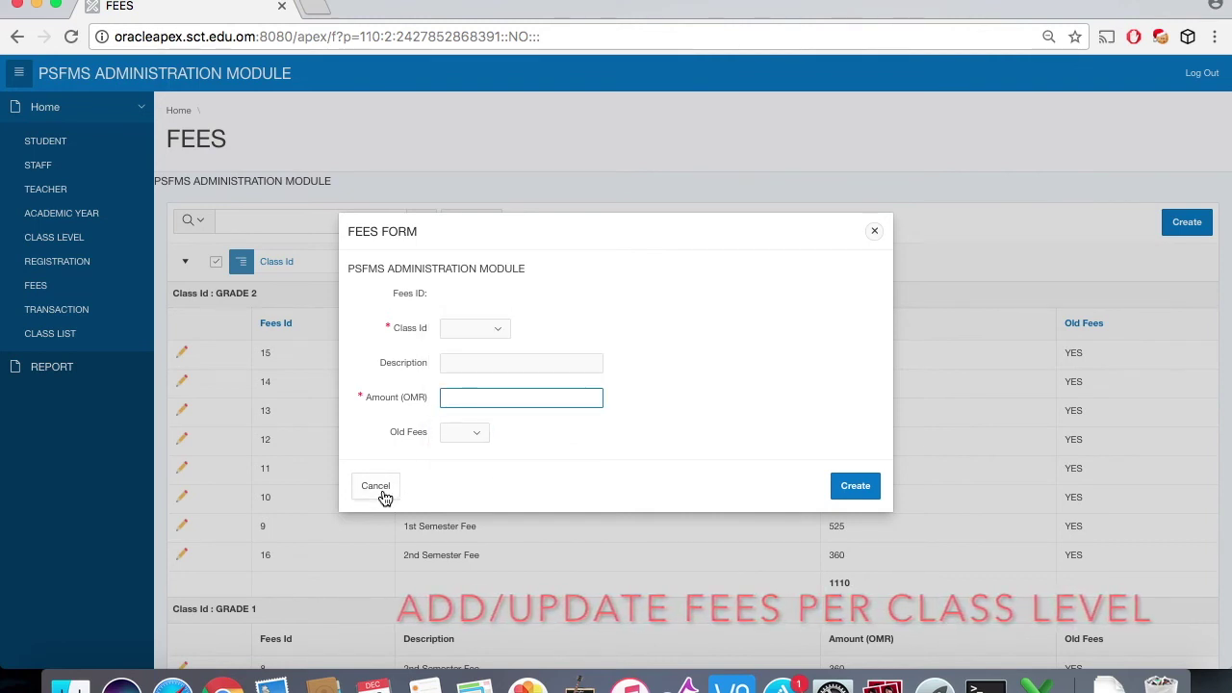
left_click(382, 489)
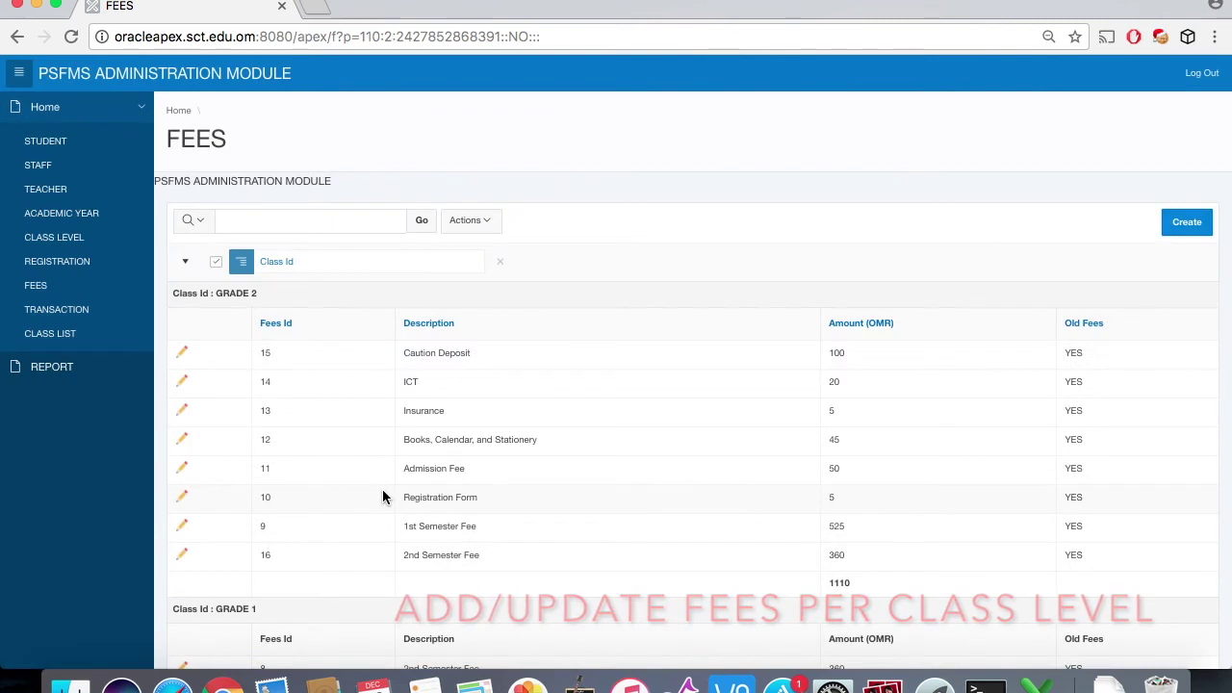
Step: Search Student Payment Transactions by the student's ID and open the 10-Dec-17 payment details
left_click(75, 314)
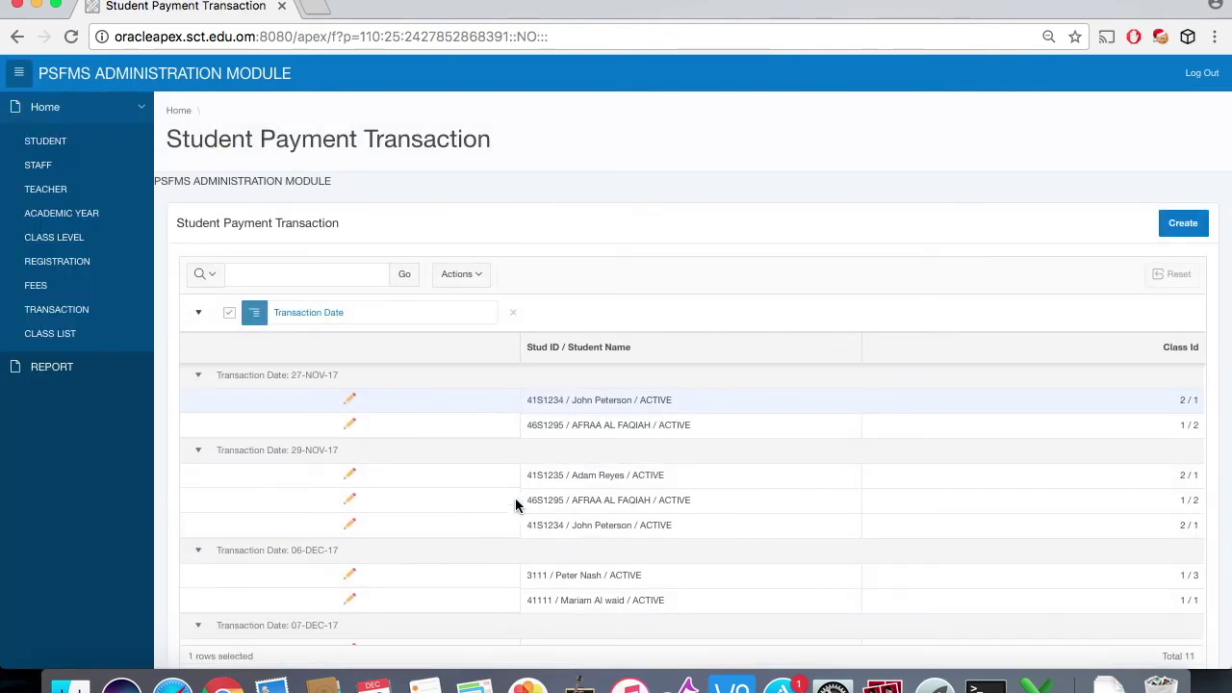
scroll(515, 506, "down", 5)
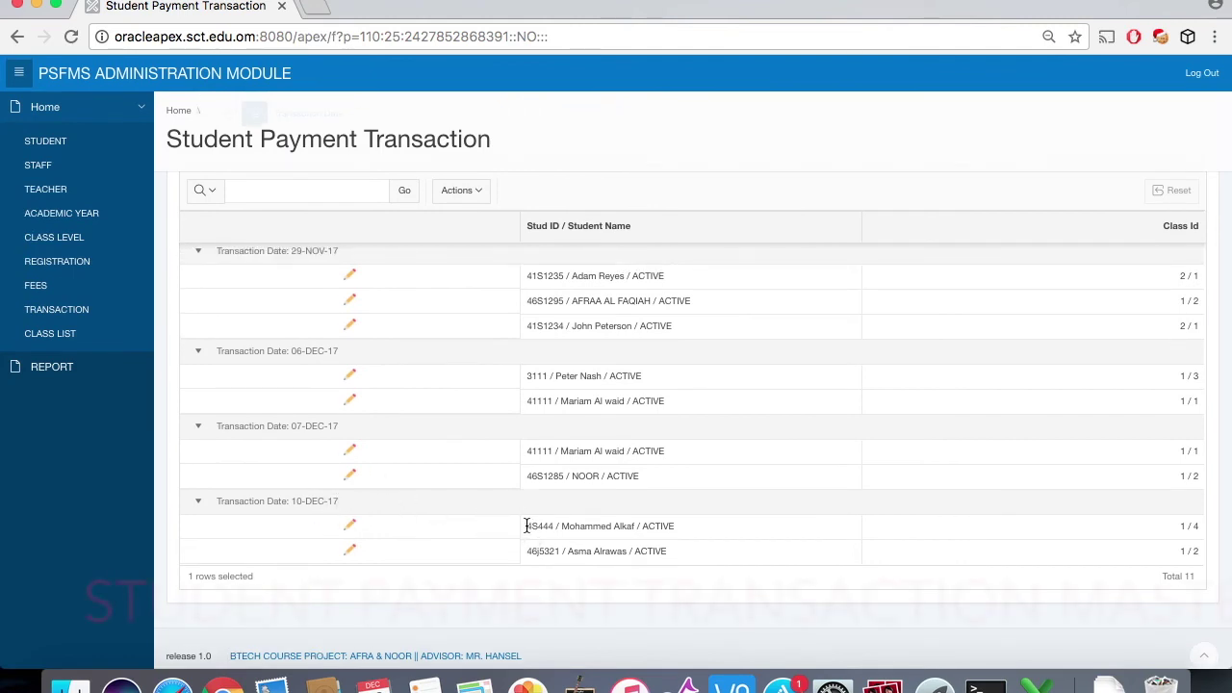
left_click(561, 526)
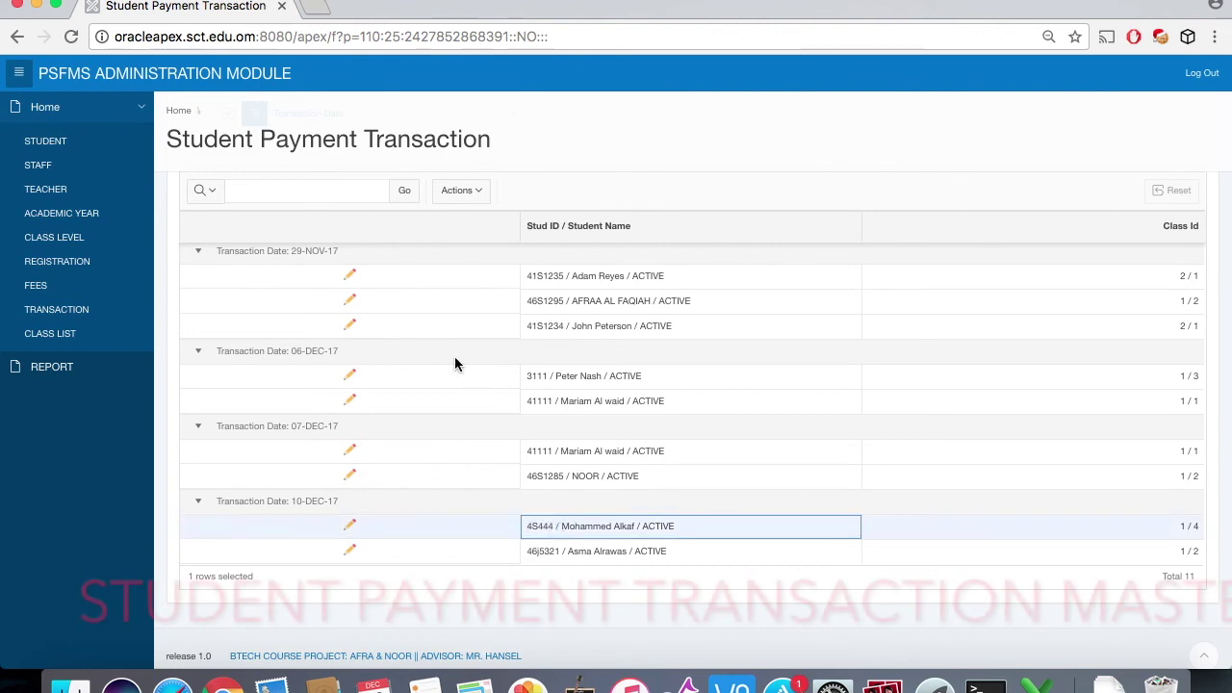
scroll(455, 363, "up", 4)
left_click(341, 251)
type("4S444")
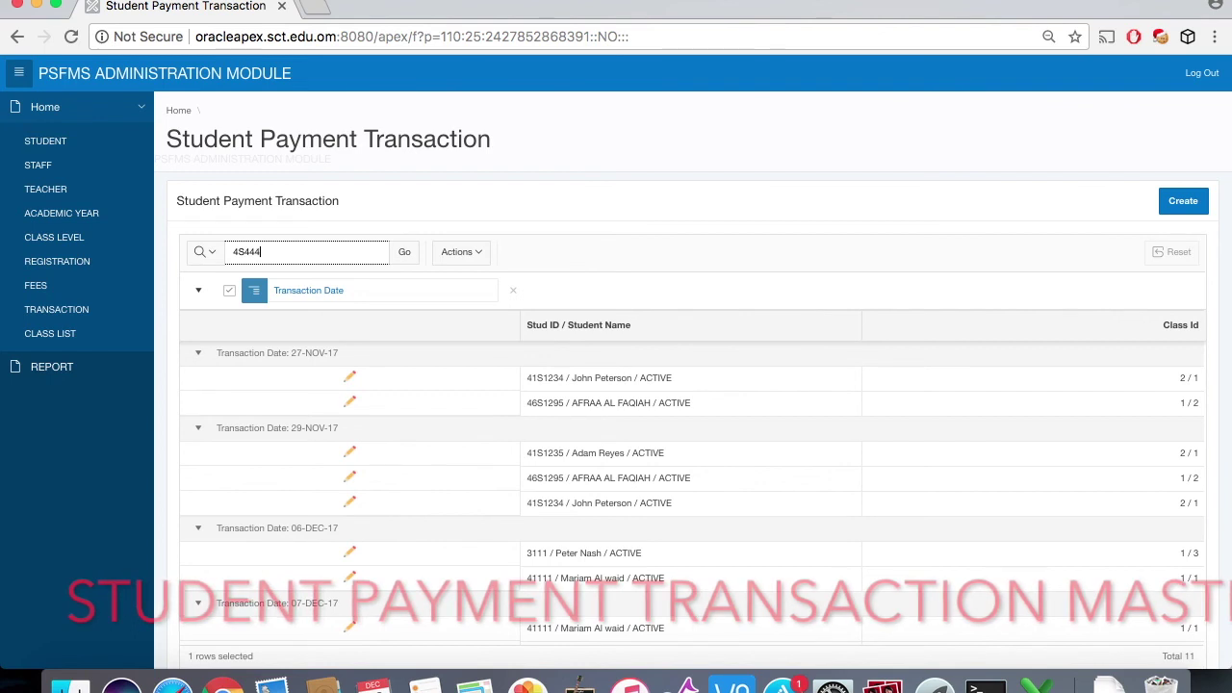
key("Return")
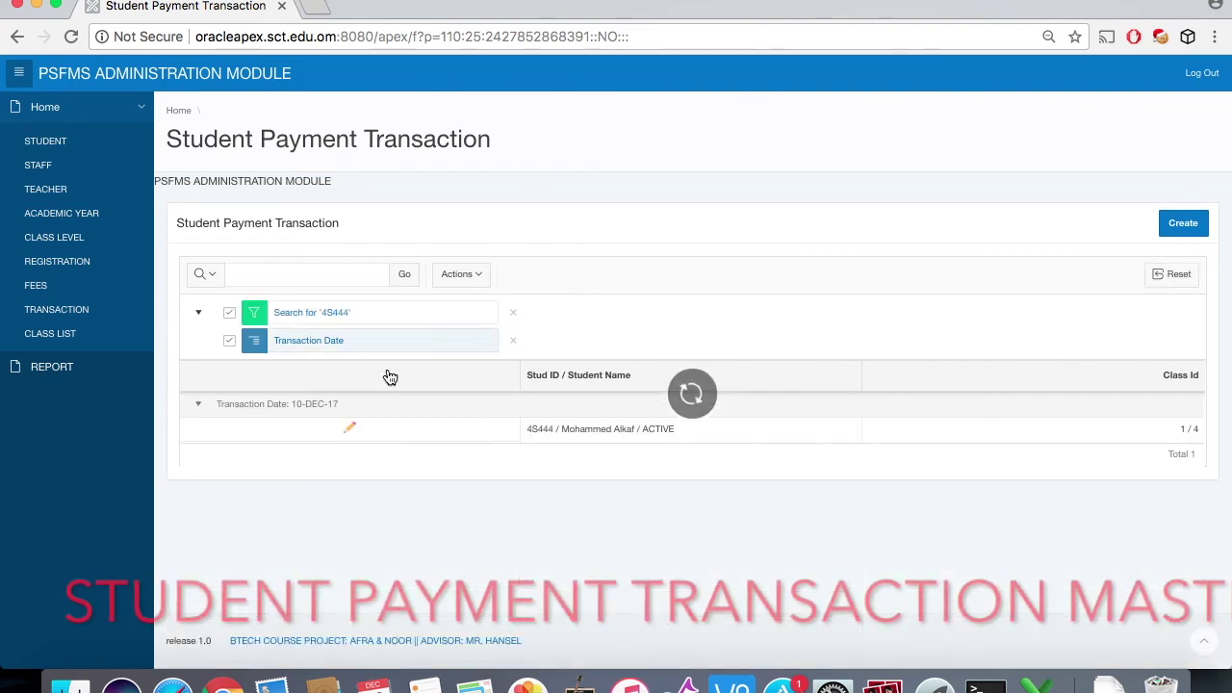
left_click(350, 426)
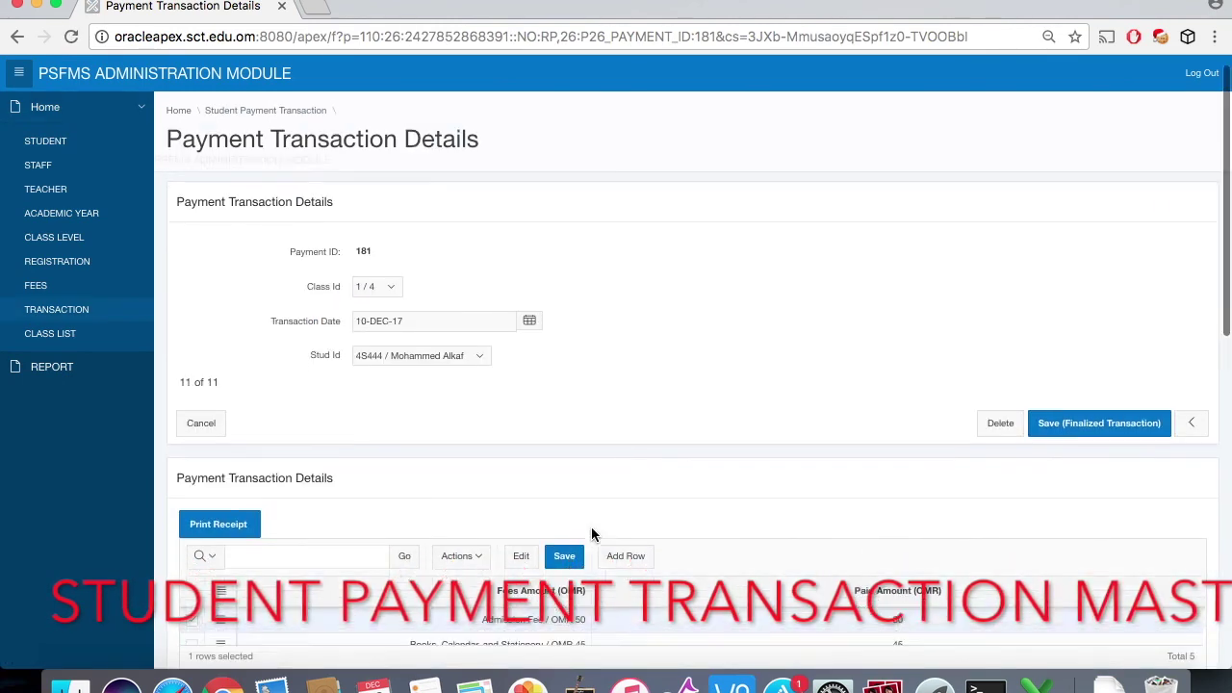
scroll(591, 534, "down", 5)
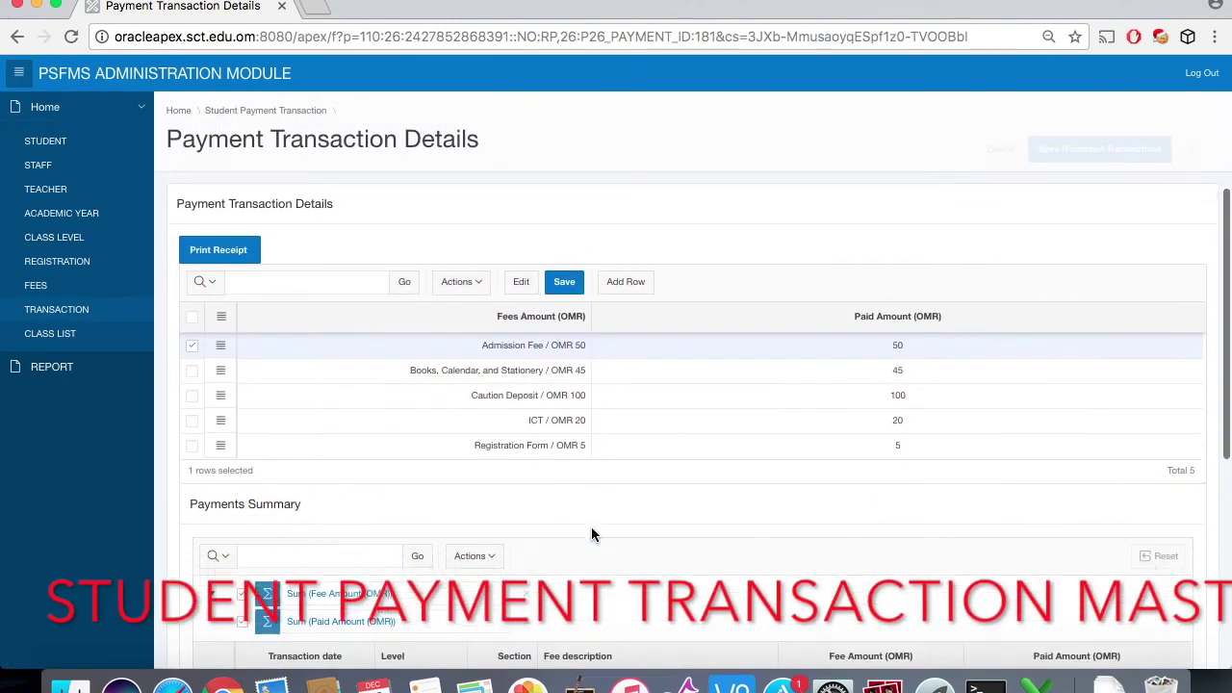
scroll(591, 534, "down", 5)
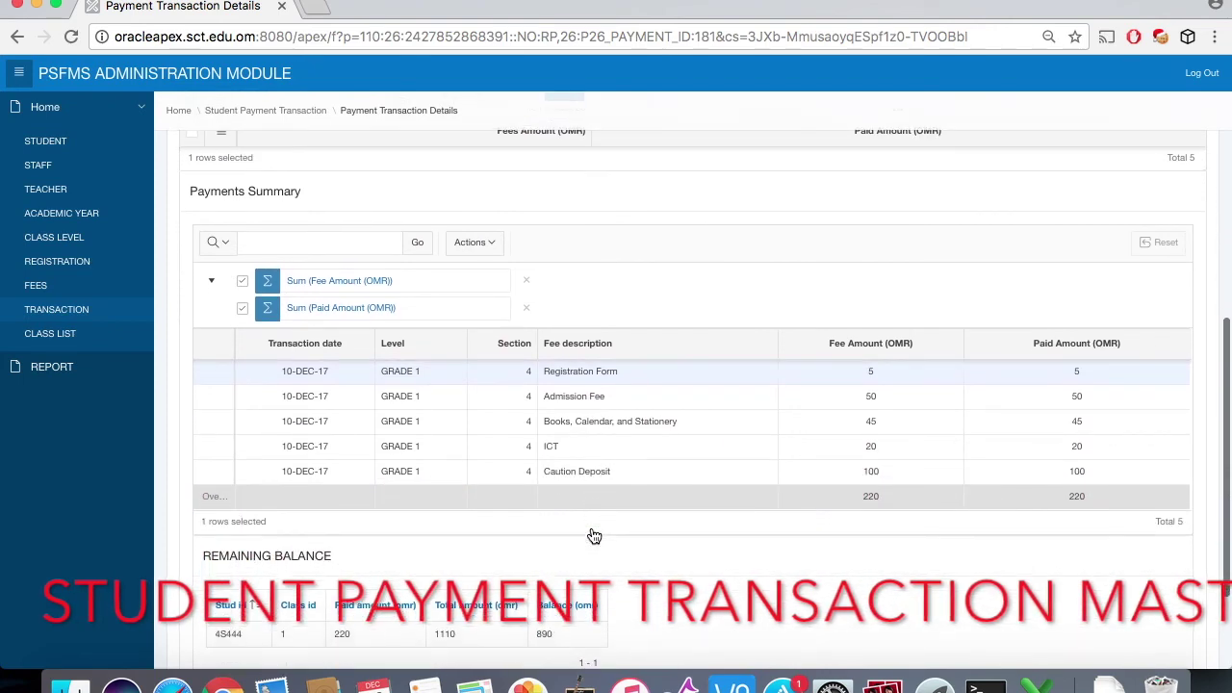
scroll(594, 537, "up", 7)
scroll(592, 528, "up", 2)
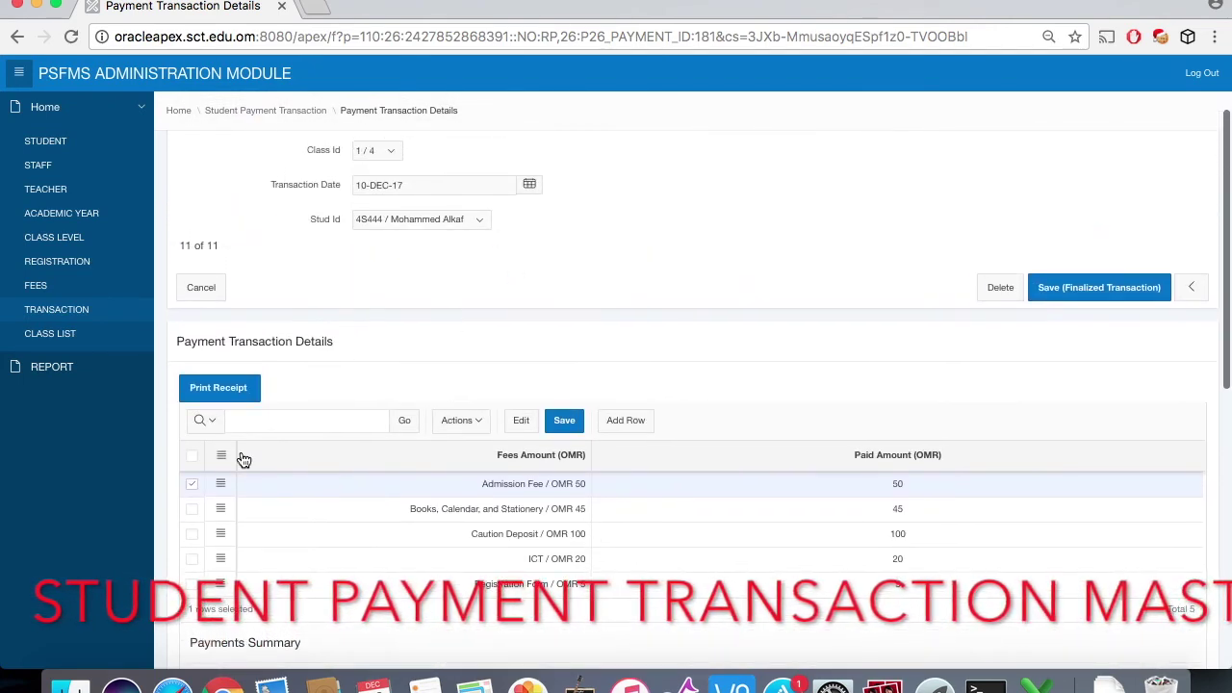
scroll(540, 538, "down", 5)
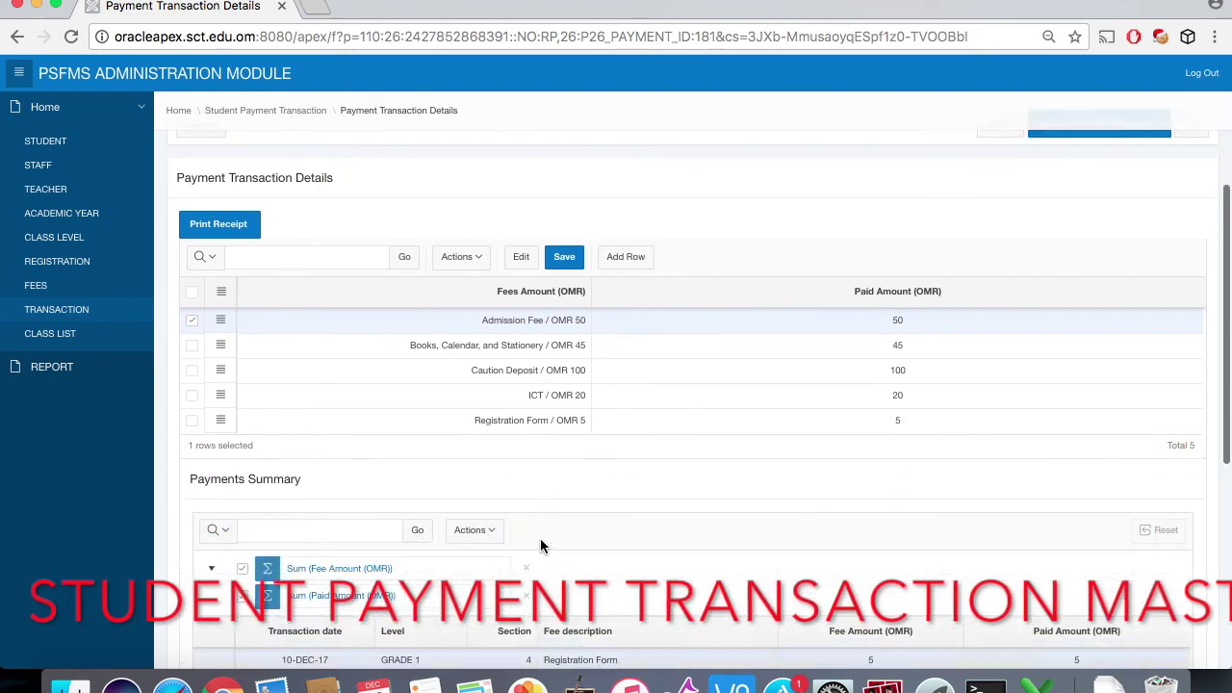
scroll(540, 542, "down", 3)
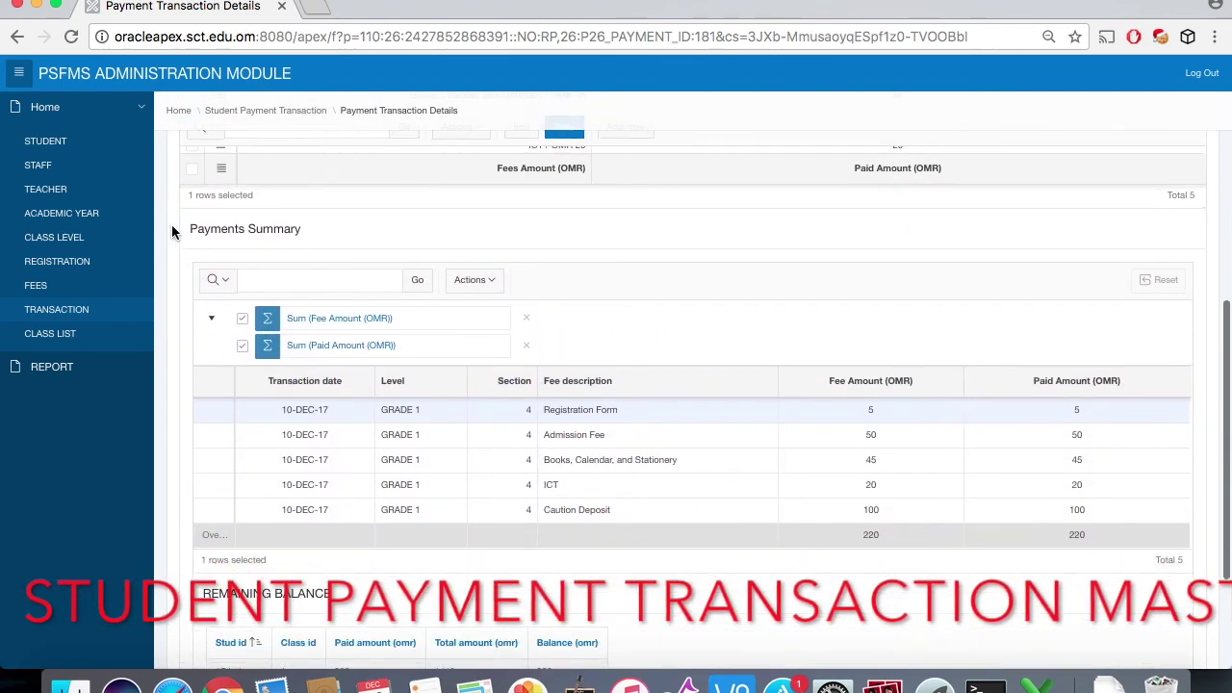
left_click_drag(191, 222, 305, 233)
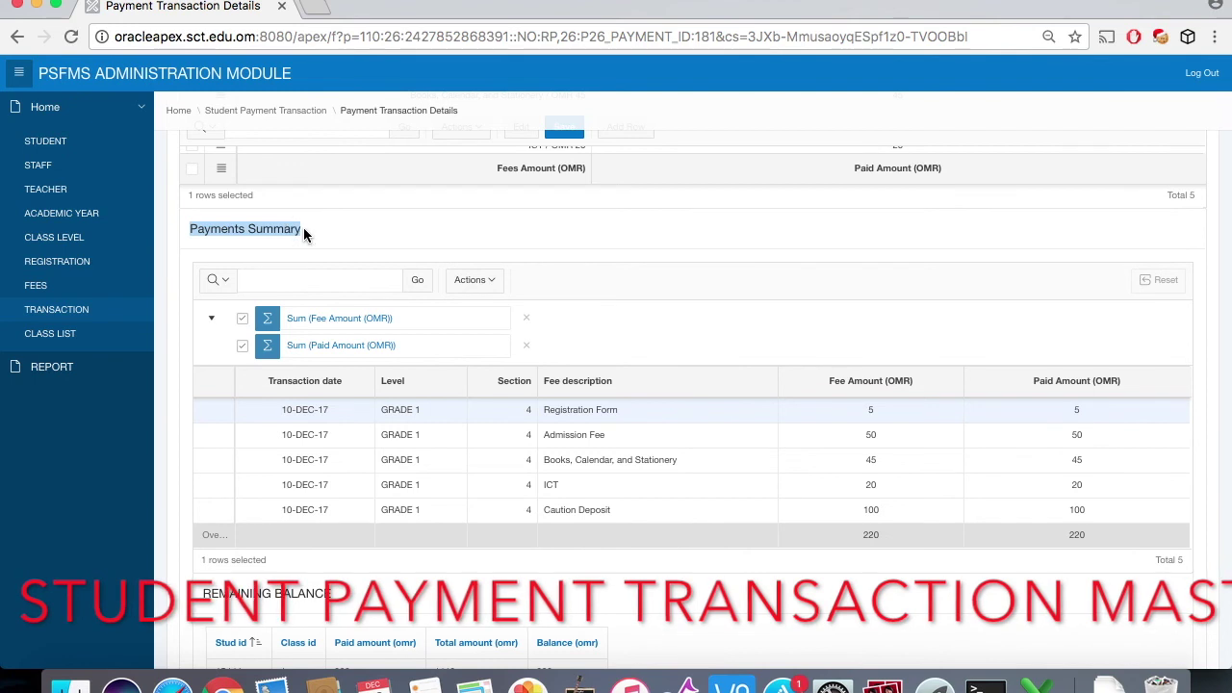
scroll(503, 500, "down", 3)
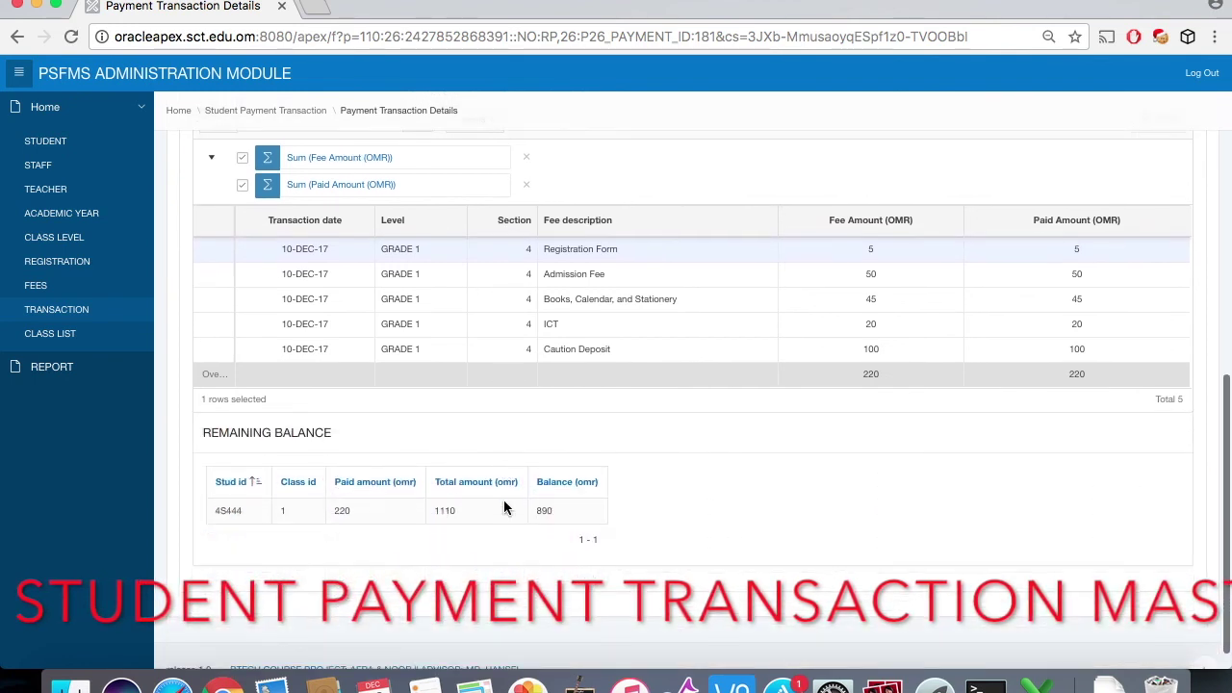
left_click_drag(199, 432, 336, 434)
scroll(336, 435, "up", 4)
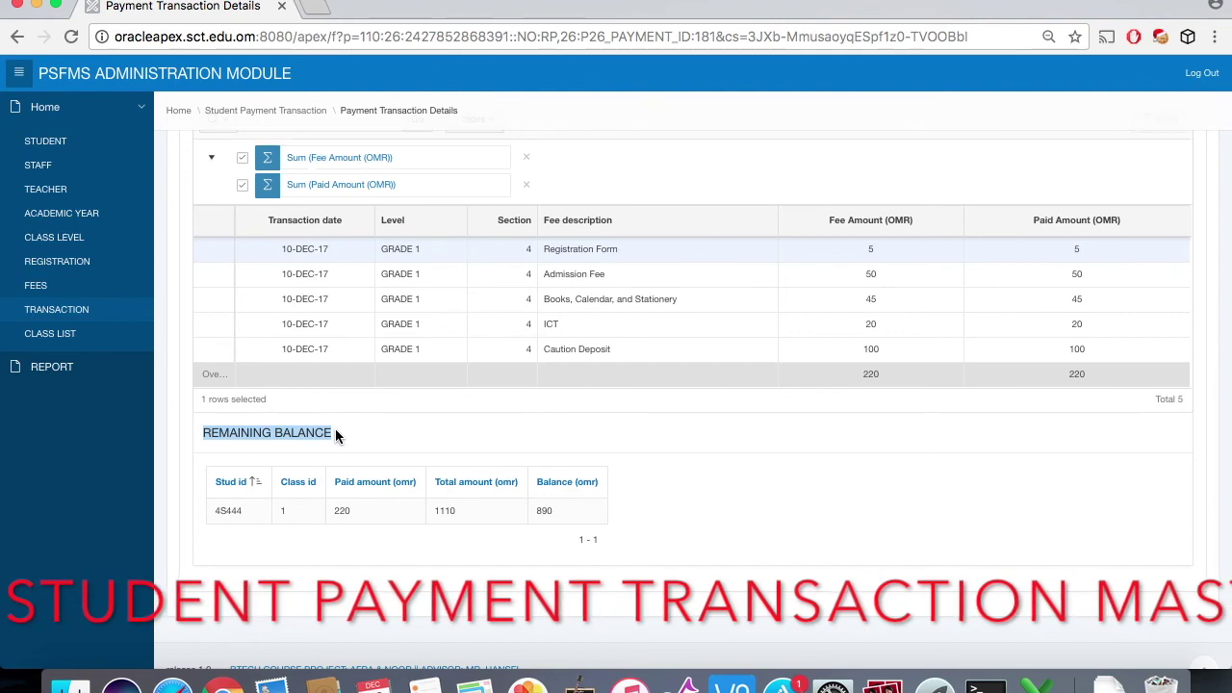
scroll(335, 429, "up", 5)
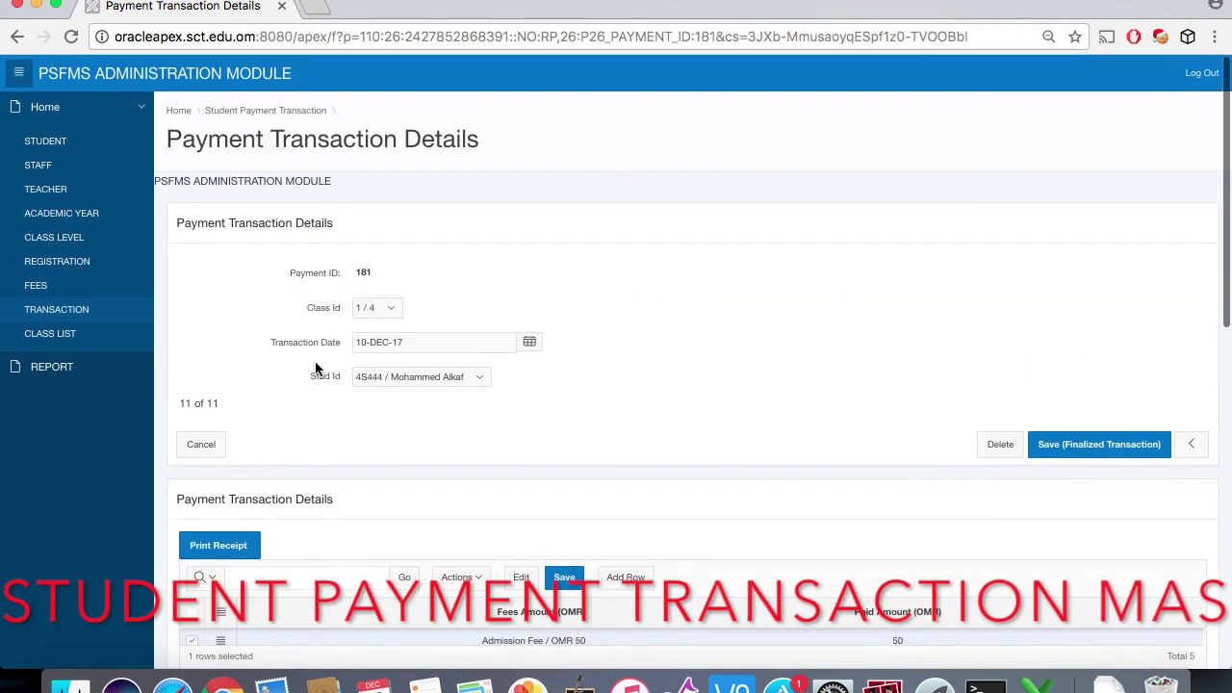
Step: Open the Class List page and scroll through the student list
left_click(58, 343)
scroll(497, 470, "down", 4)
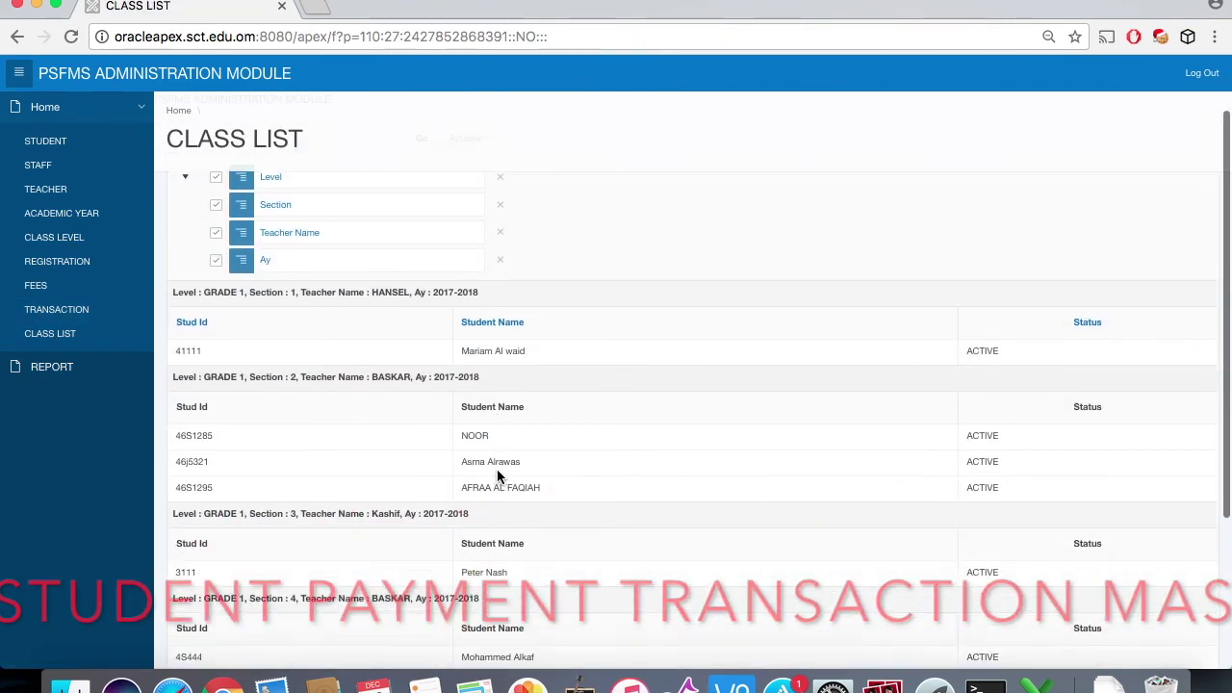
scroll(497, 476, "down", 2)
scroll(497, 476, "up", 5)
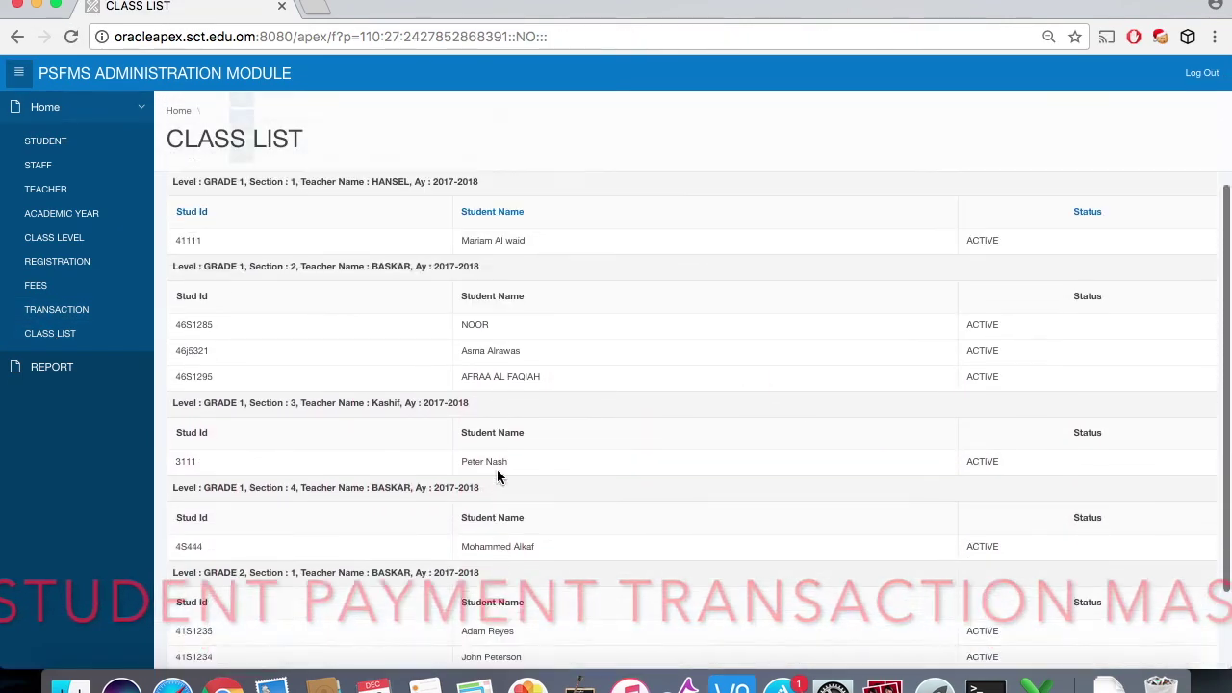
scroll(497, 469, "up", 2)
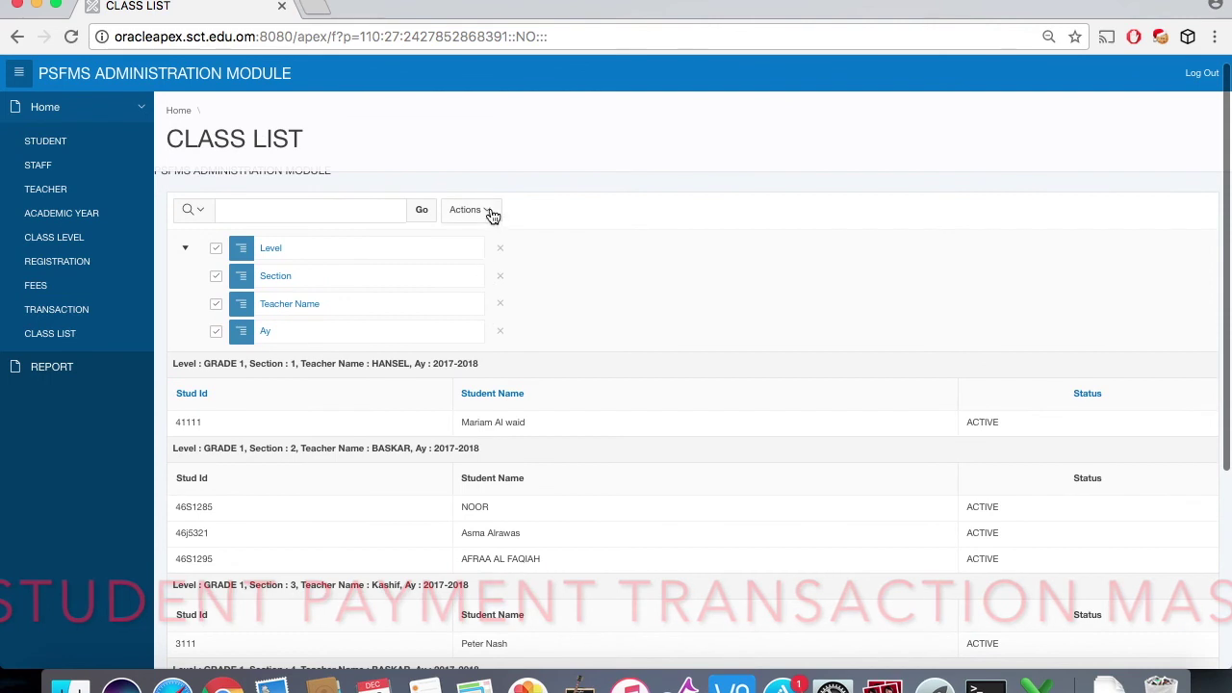
Step: Export the class list as XLS and open class_list.xls in Excel
left_click(491, 211)
left_click(497, 458)
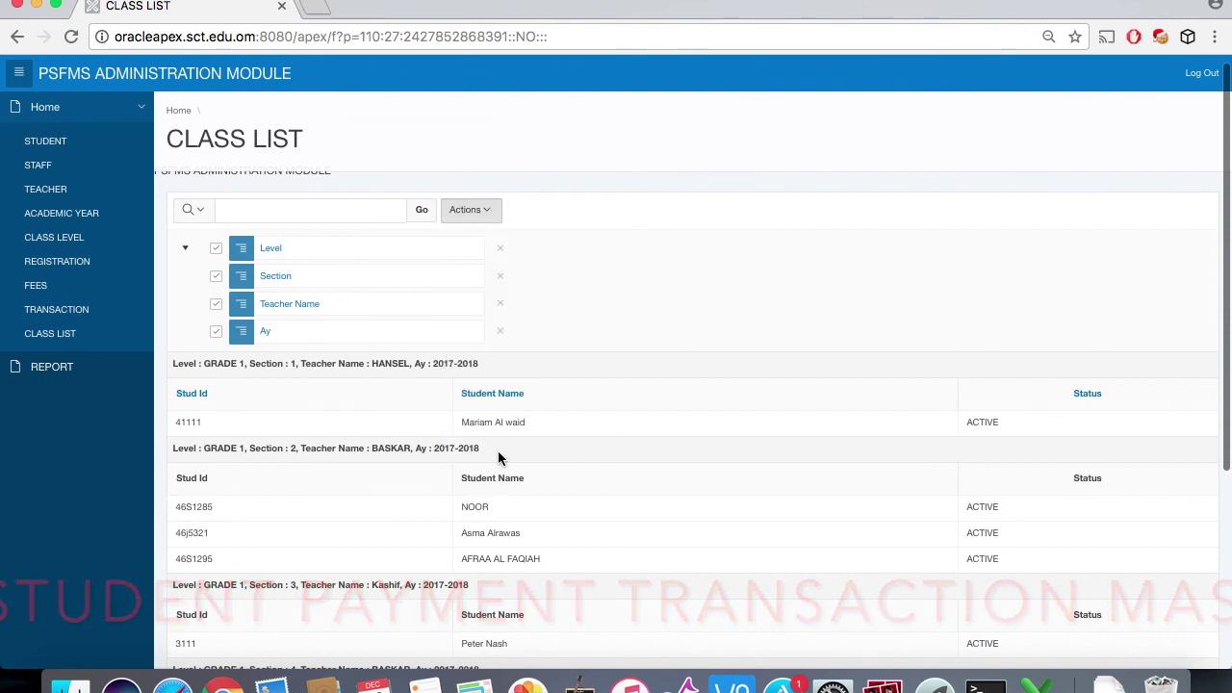
left_click(417, 343)
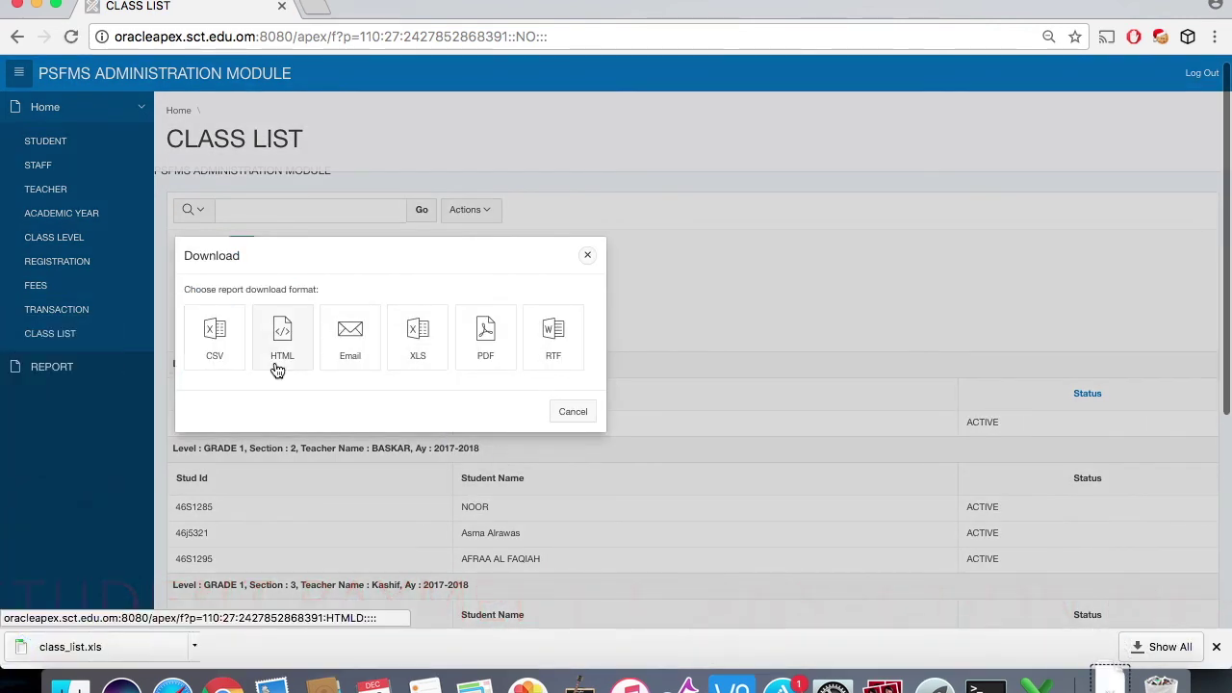
left_click(572, 414)
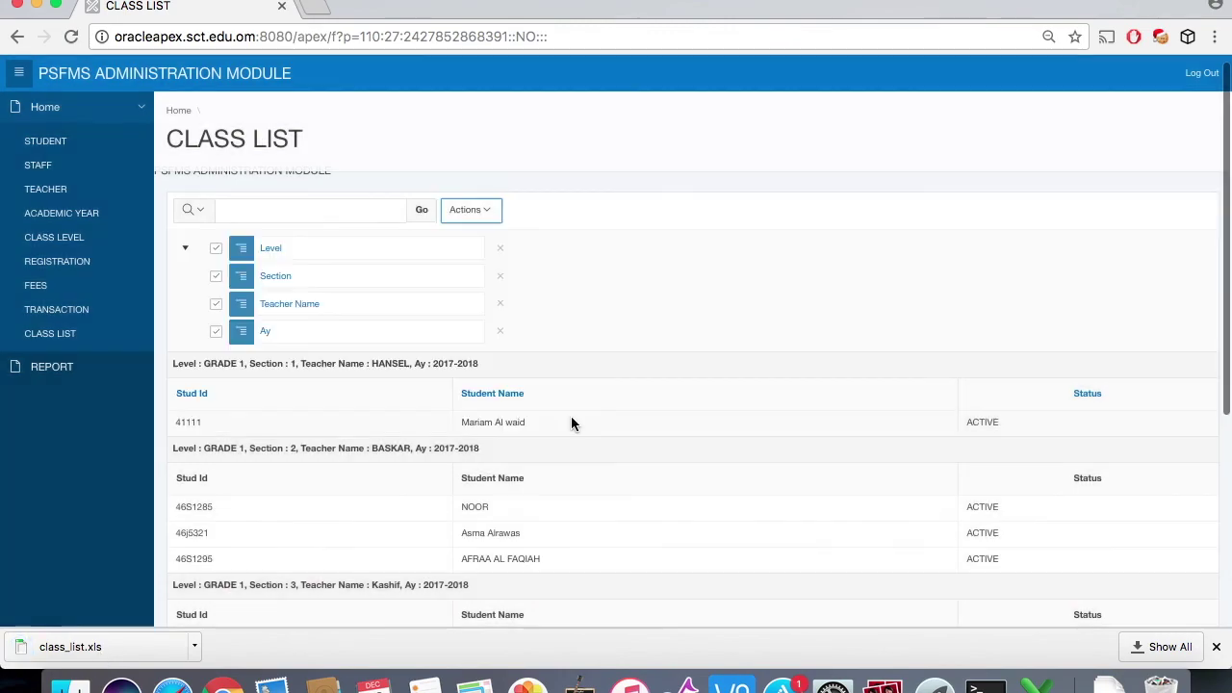
left_click(107, 634)
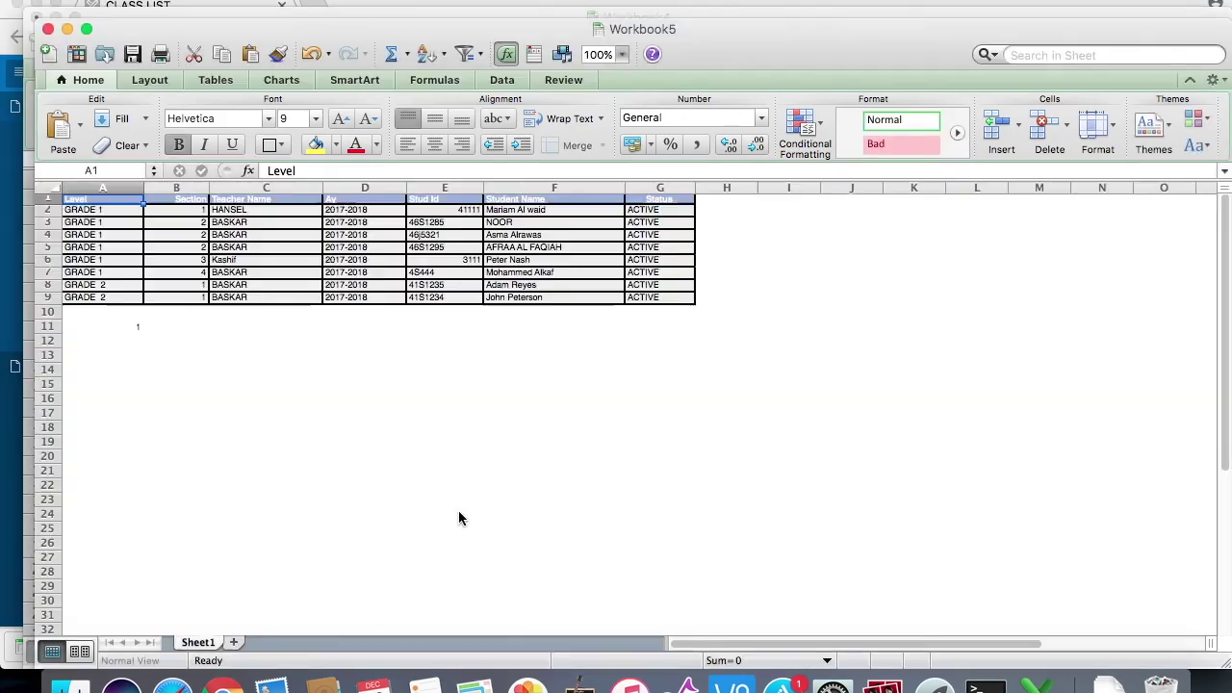
Step: Zoom the class list workbook to 150%, then bring up the browser's Balance Report page
left_click(622, 55)
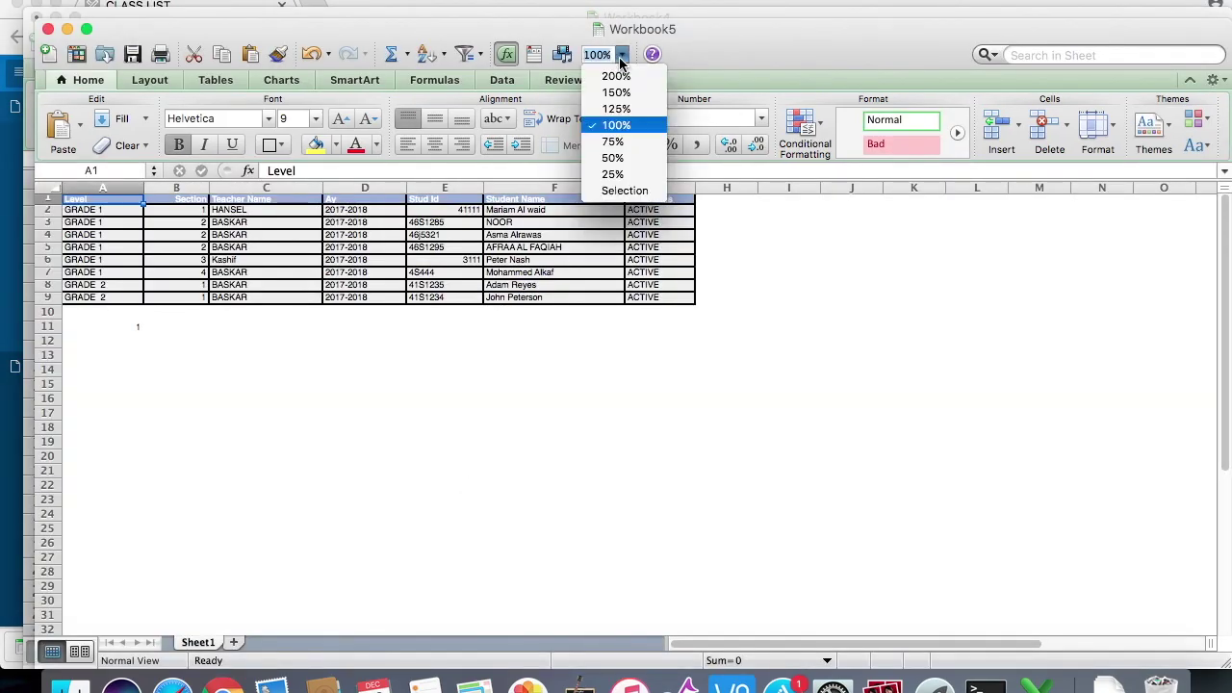
left_click(619, 89)
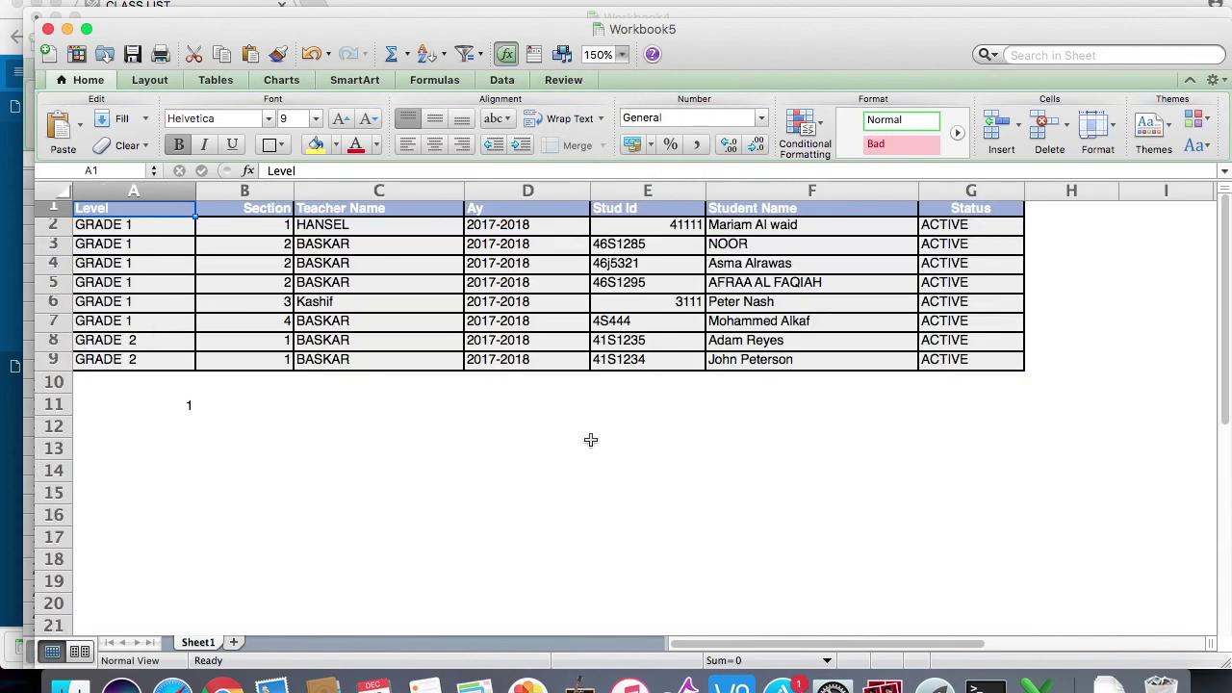
key("ctrl+Up")
left_click(938, 505)
left_click(101, 371)
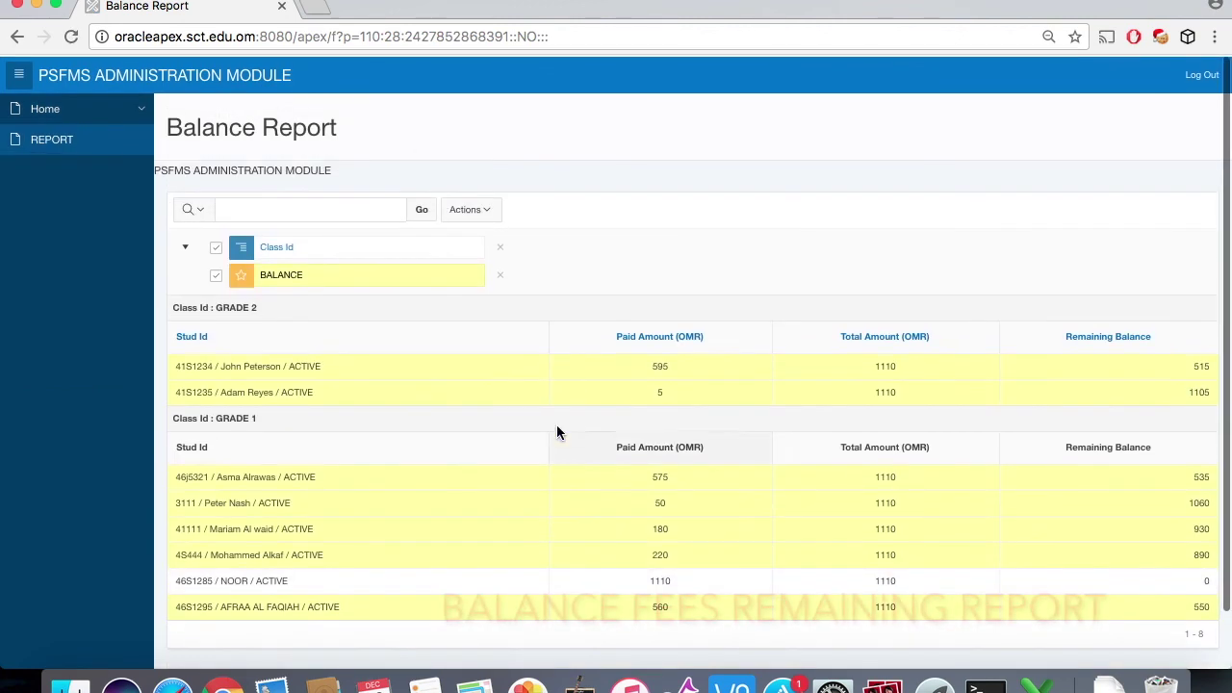
Step: Export the Balance Report as XLS and open balance_report (1).xls in Excel
left_click(488, 209)
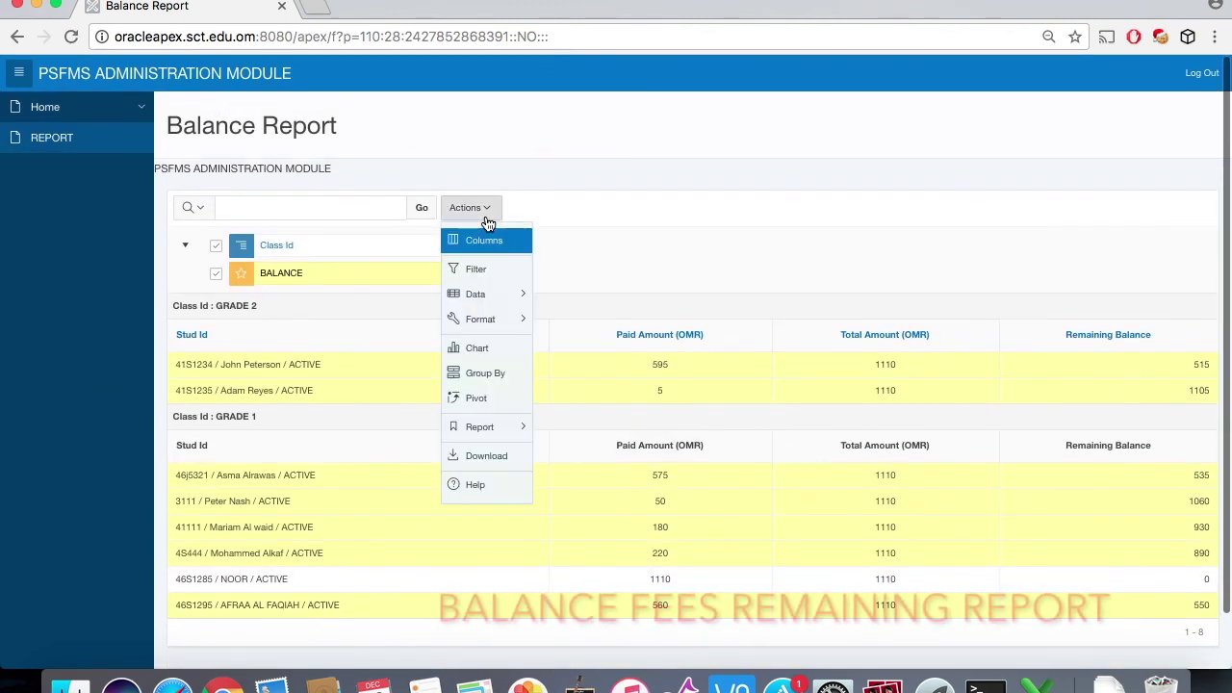
left_click(492, 460)
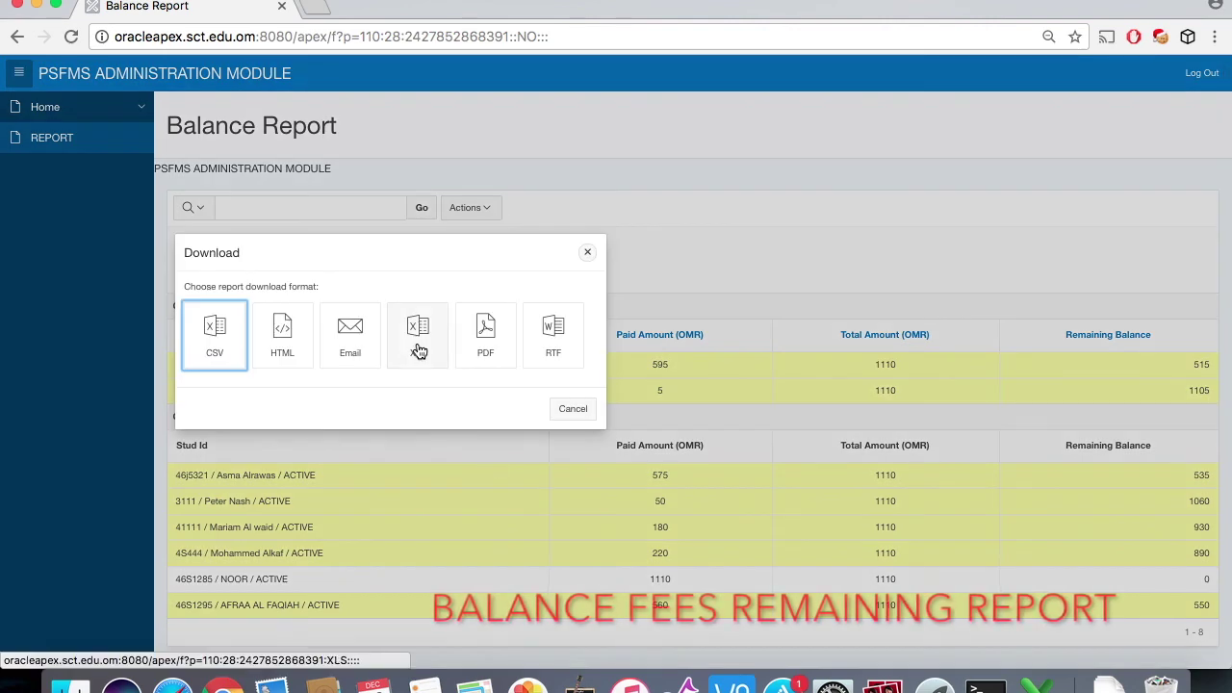
left_click(418, 347)
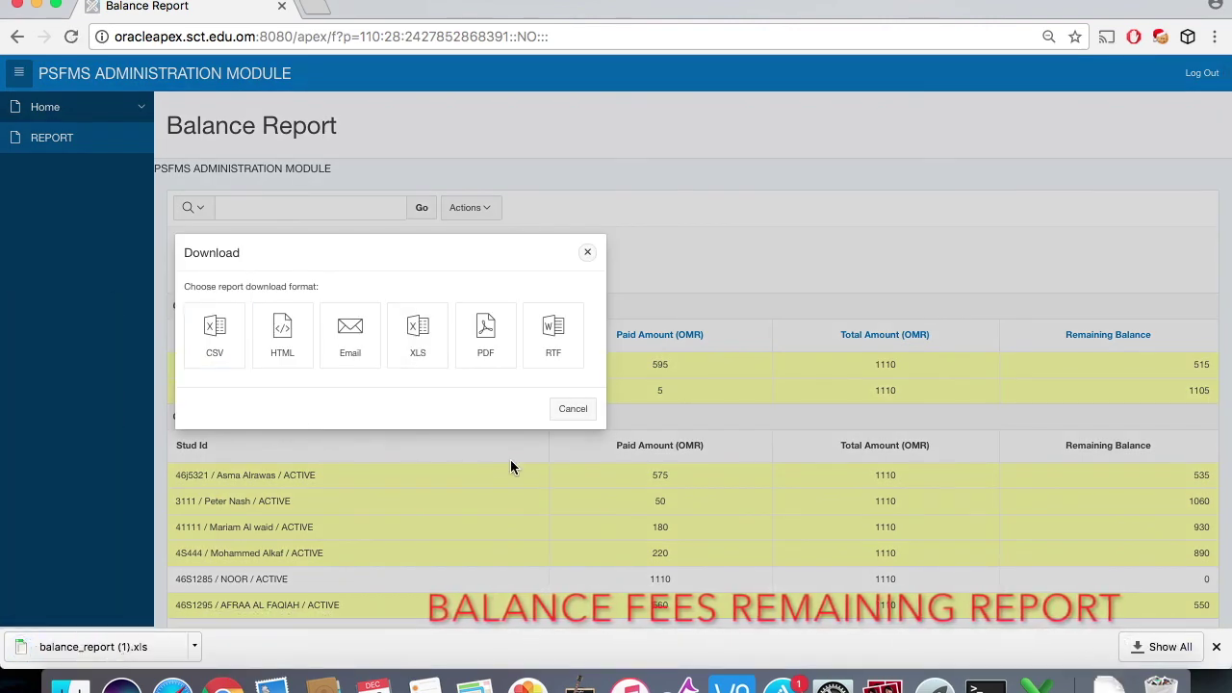
left_click(586, 409)
left_click(132, 655)
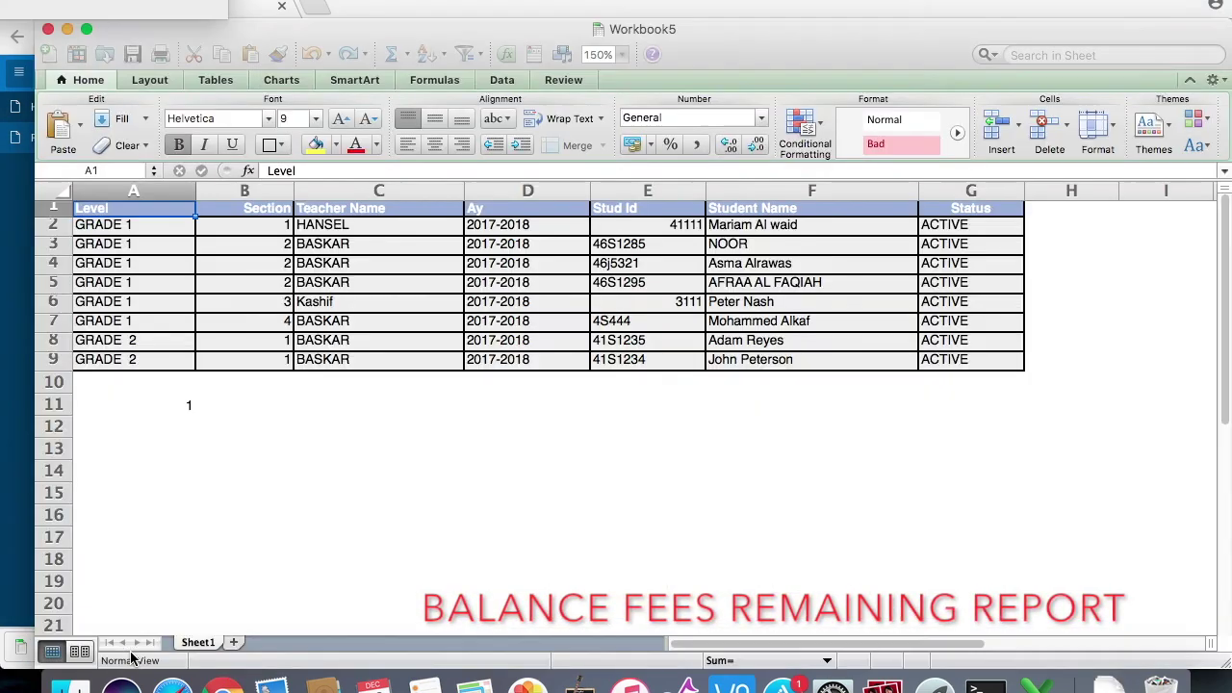
Step: Zoom the balance report to 150% and fill NOOR's zero-balance row 6 yellow
left_click(634, 66)
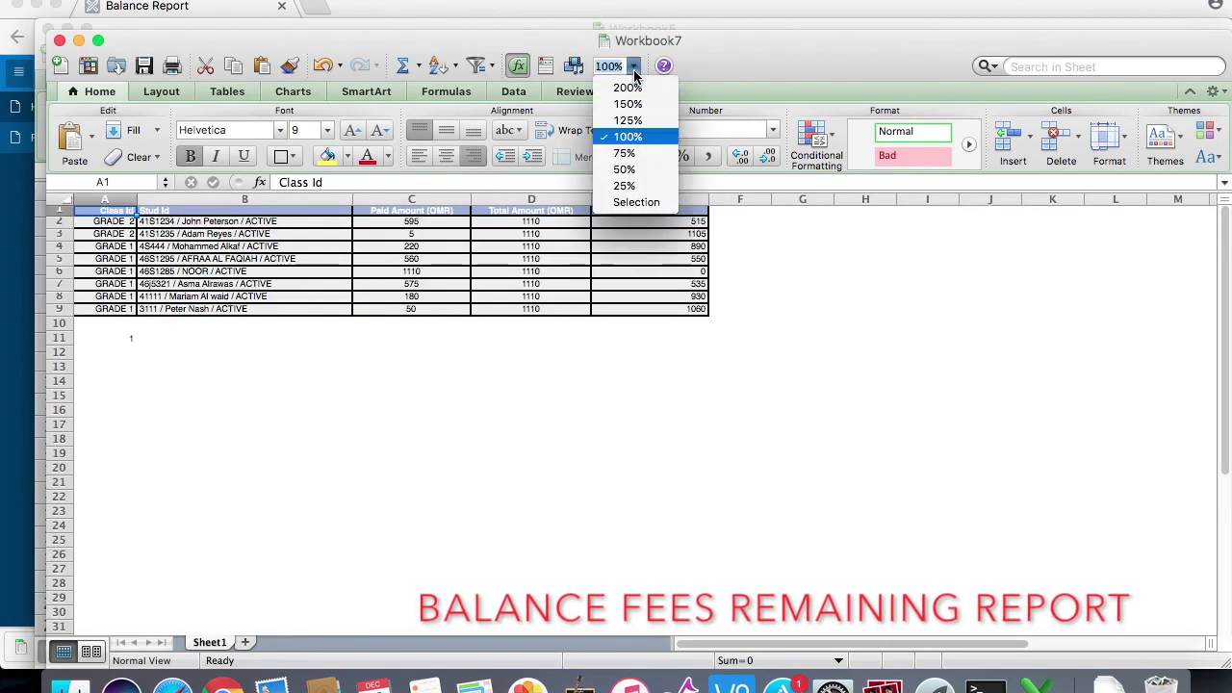
left_click(643, 122)
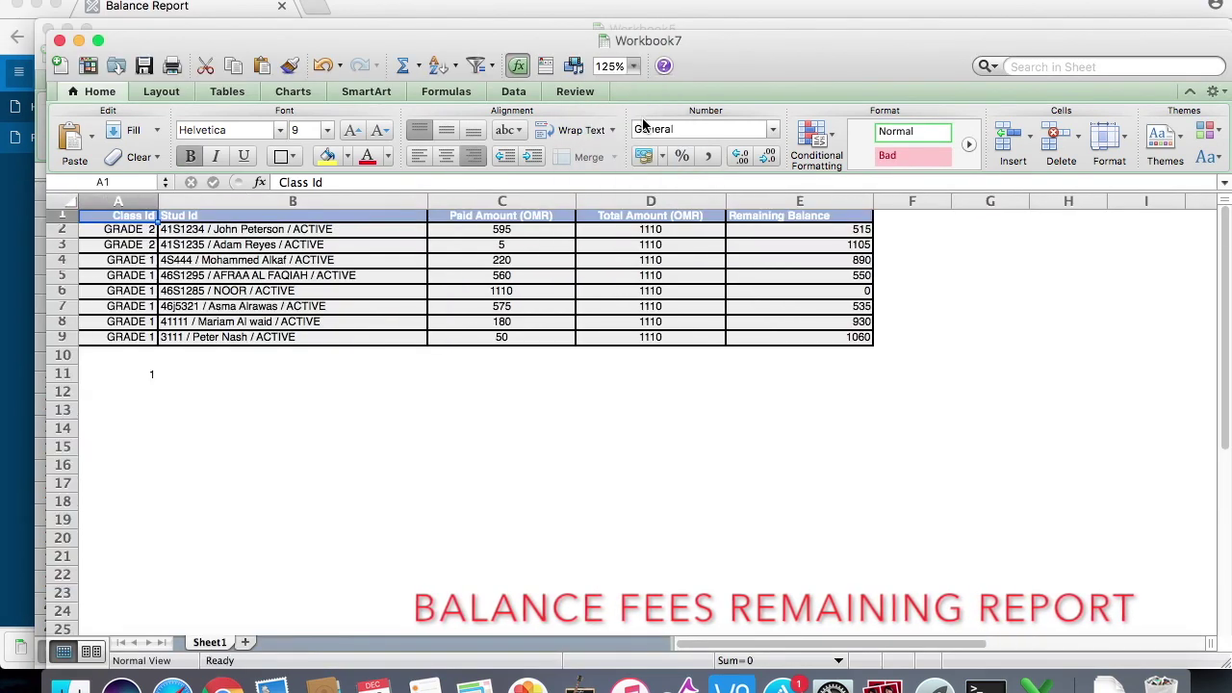
left_click(634, 68)
left_click(634, 101)
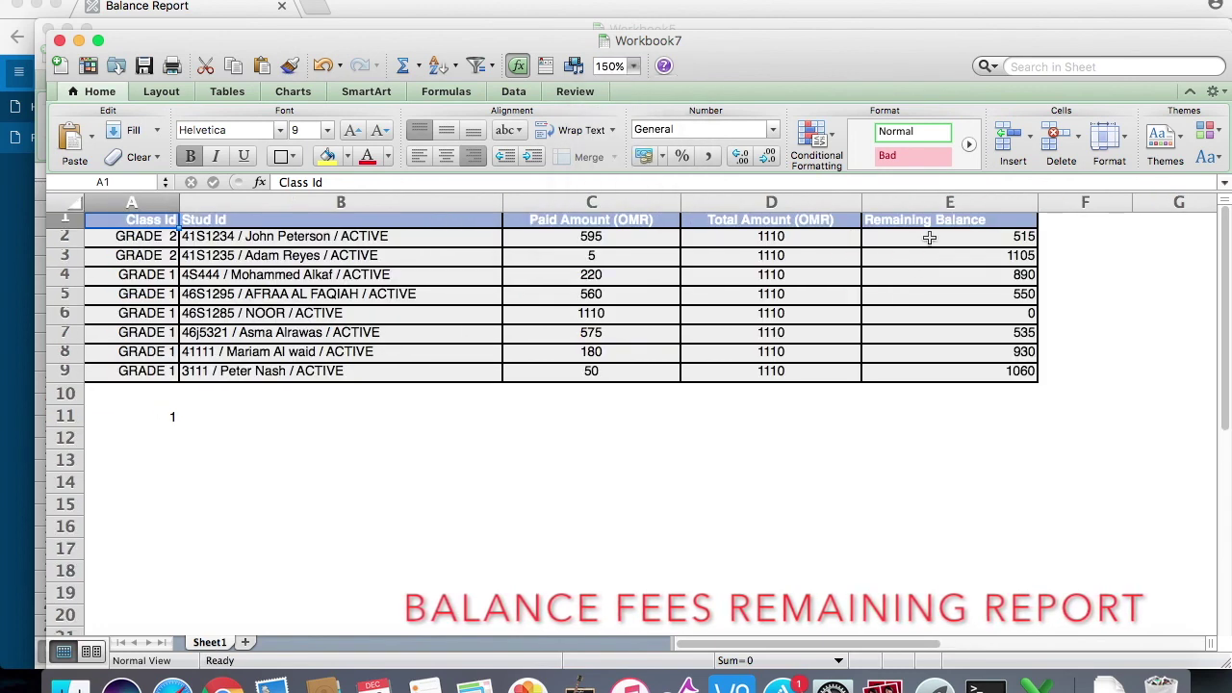
left_click_drag(929, 238, 942, 381)
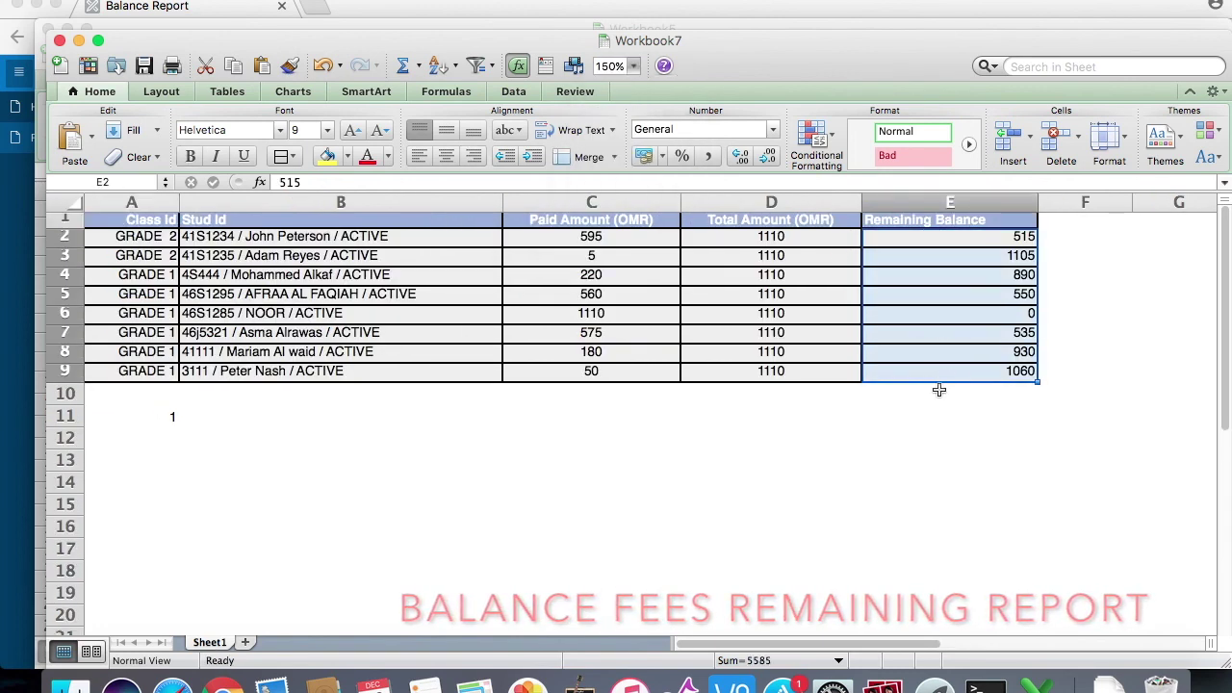
left_click(940, 416)
left_click(65, 313)
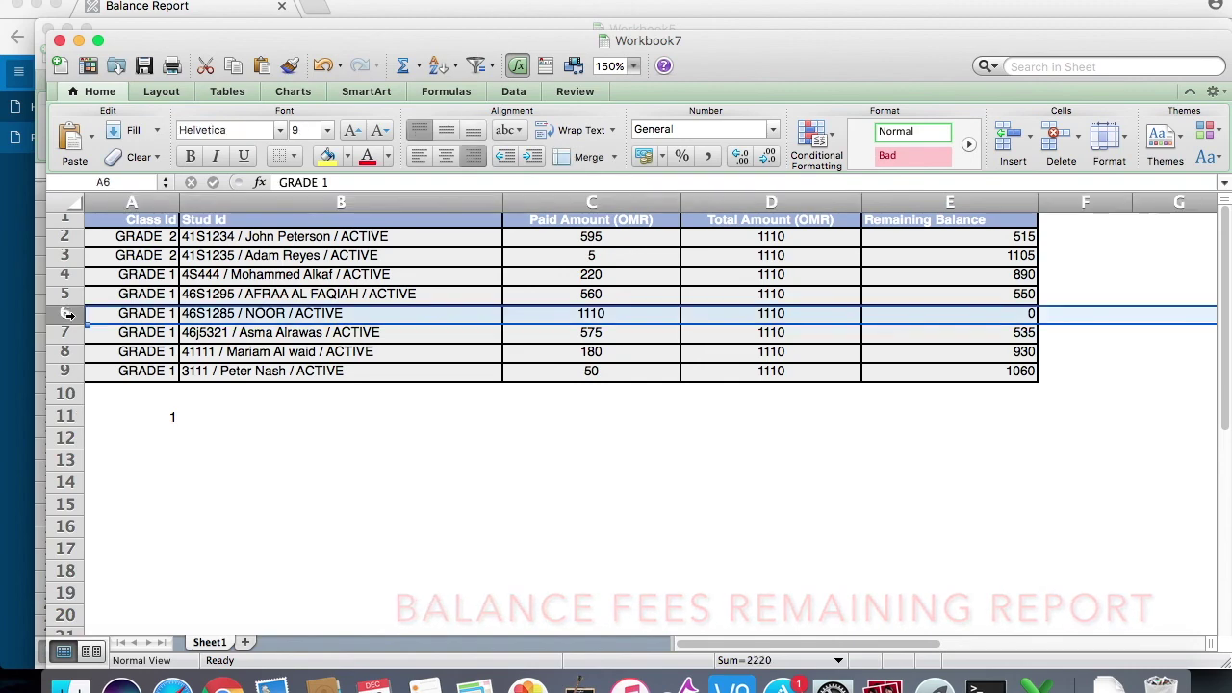
left_click(325, 158)
left_click(391, 472)
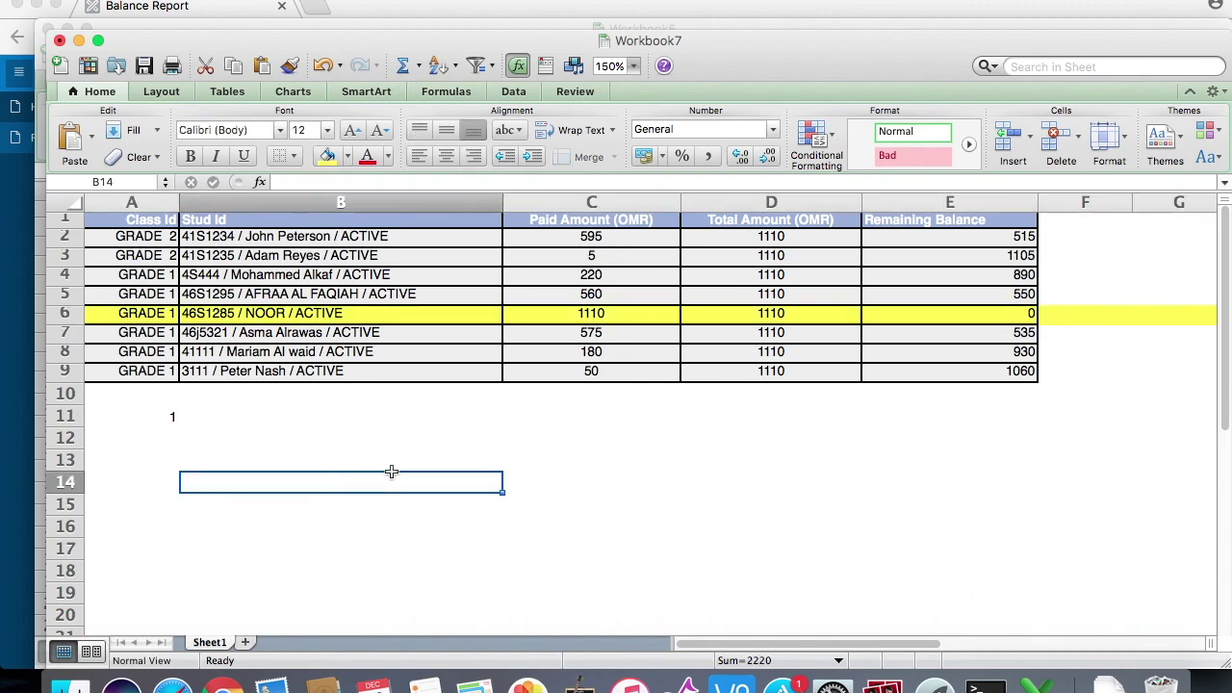
Step: Return to the browser's Balance Report and log out of the admin module
key("ctrl+Up")
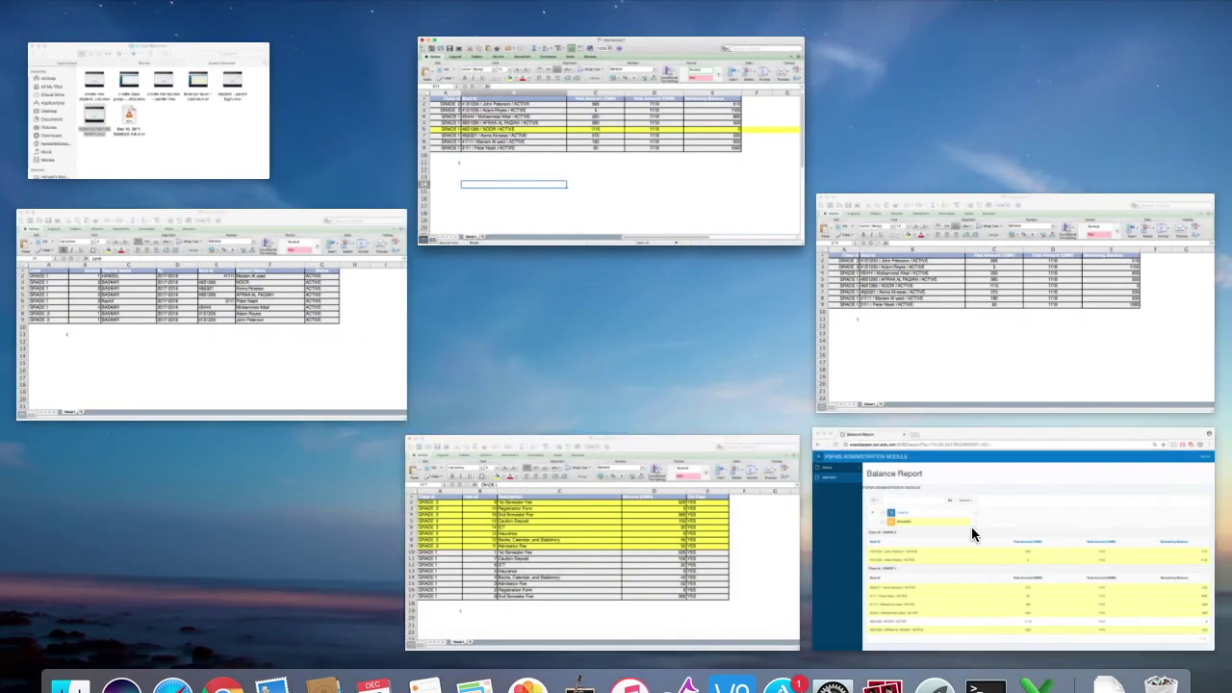
left_click(968, 530)
left_click(1198, 77)
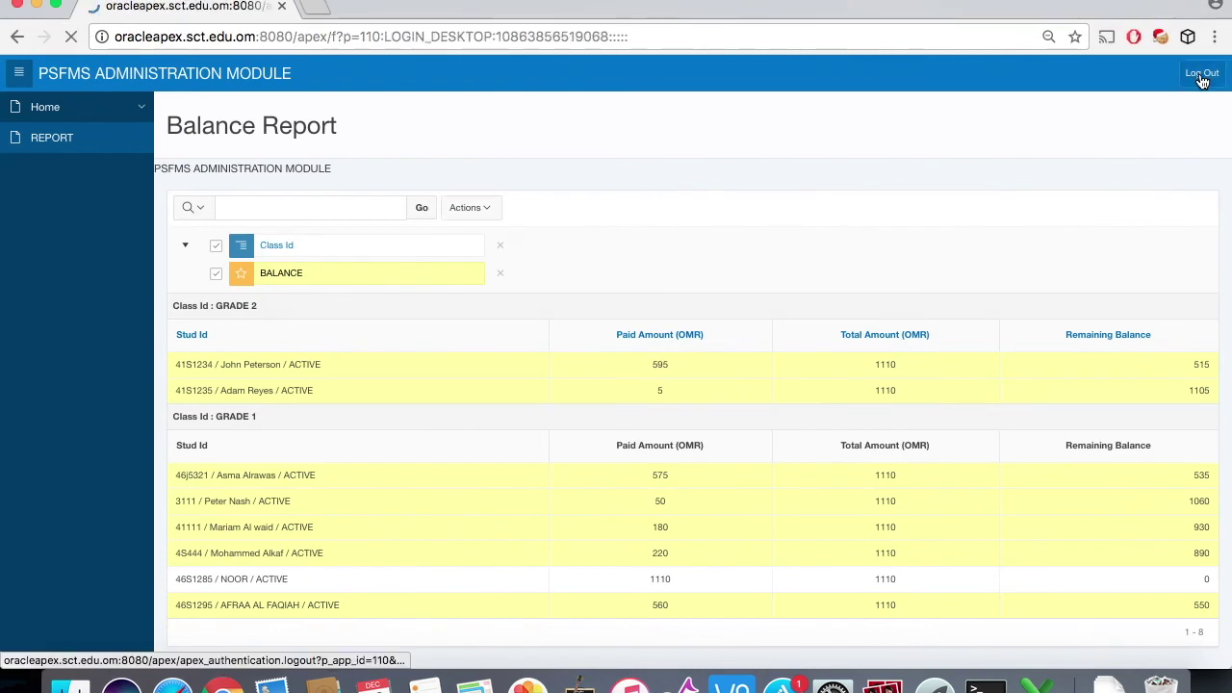